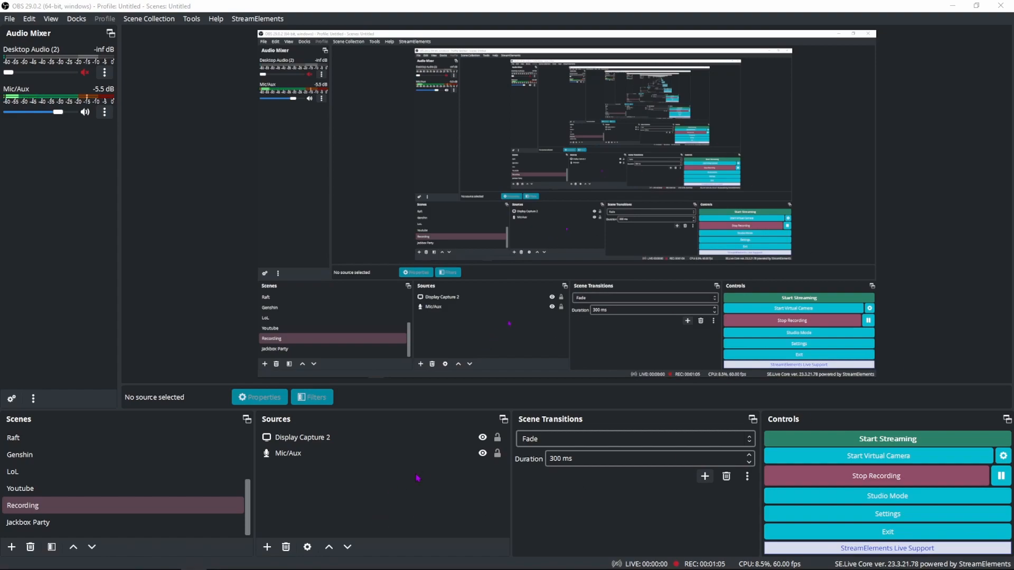
Step: Add a new Game Capture source to the Recording scene named Genshin Impact 2
left_click(414, 510)
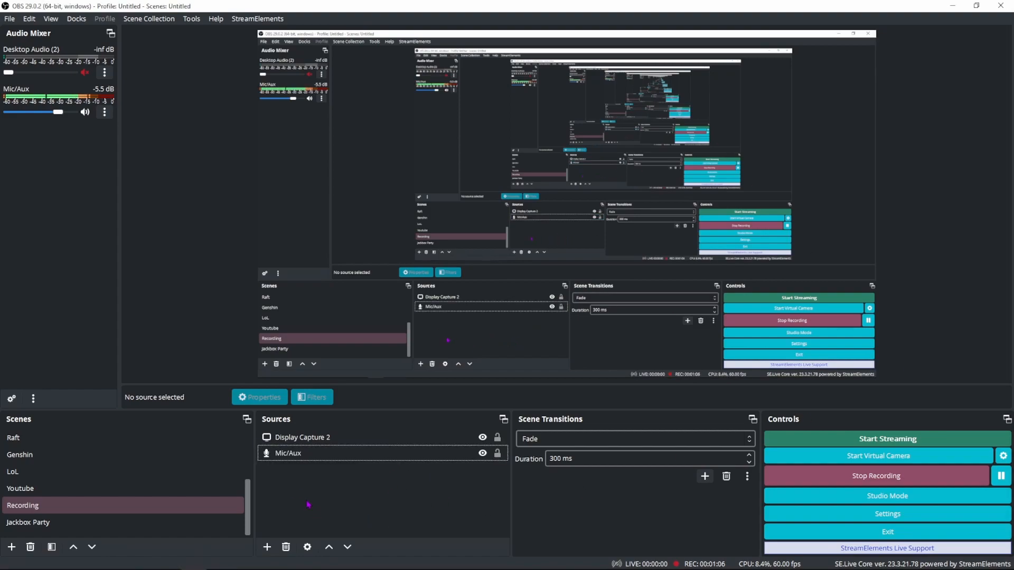
left_click(267, 547)
left_click(473, 508)
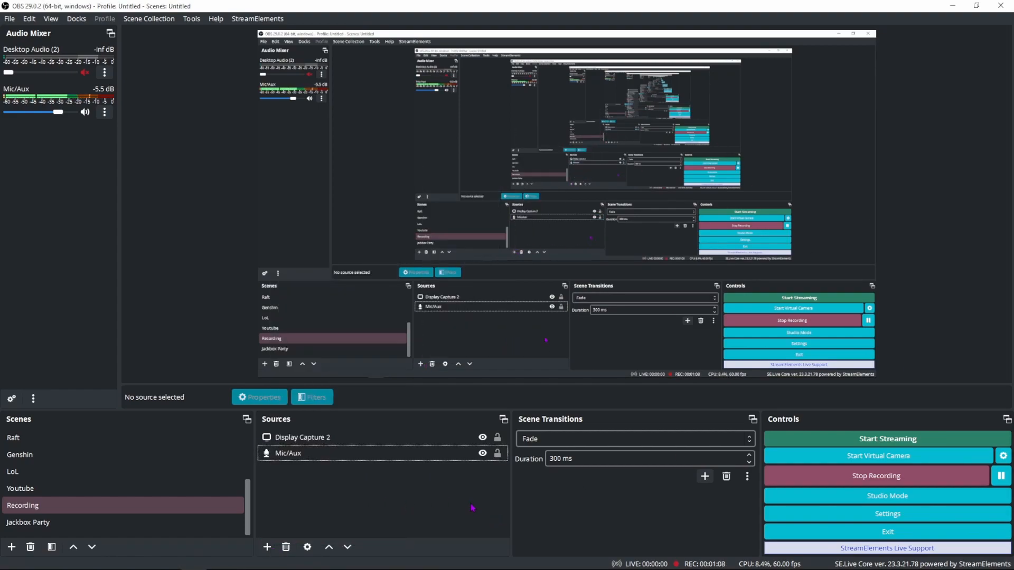
left_click(267, 547)
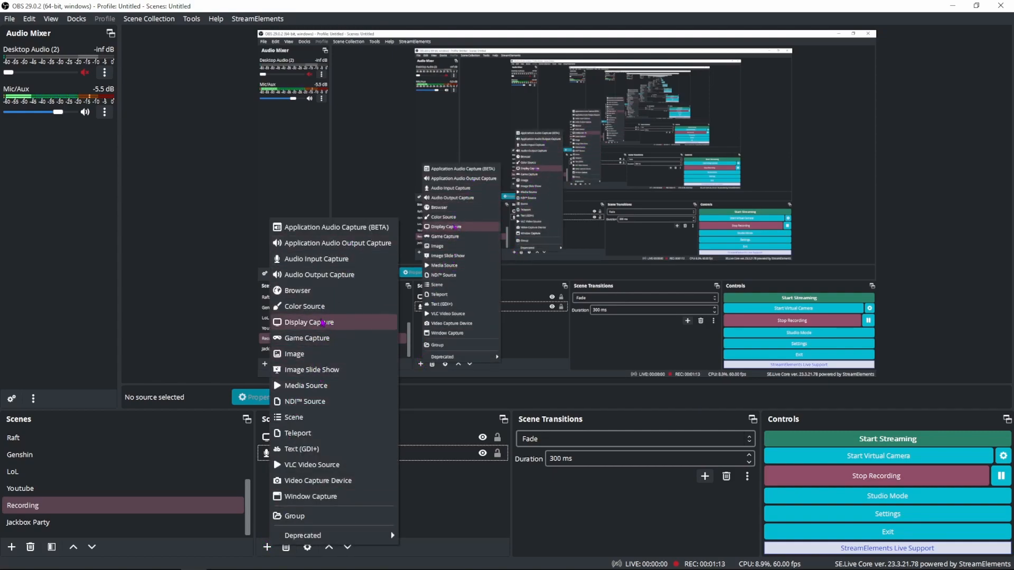
left_click(309, 339)
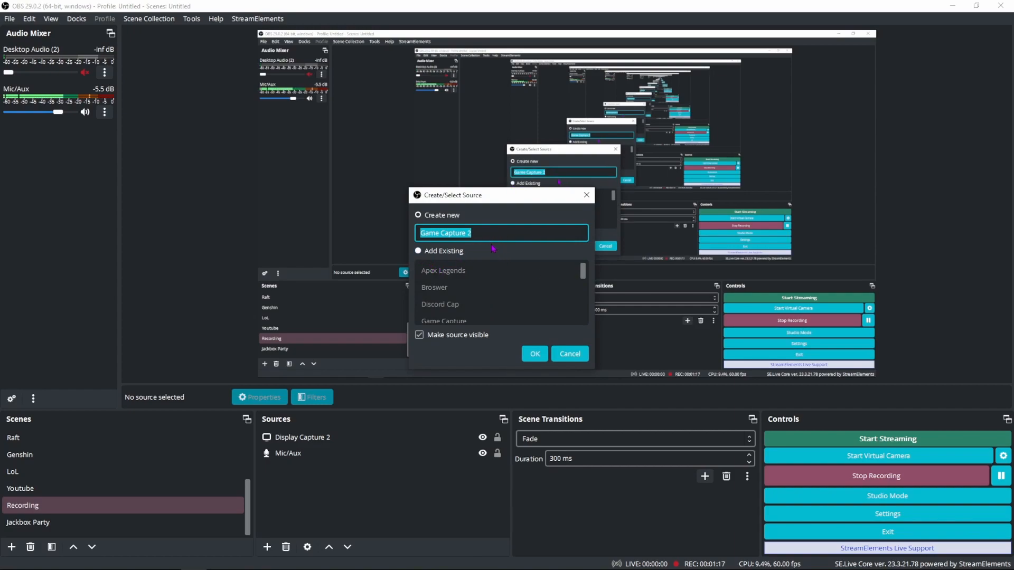
type("Genshin Ima")
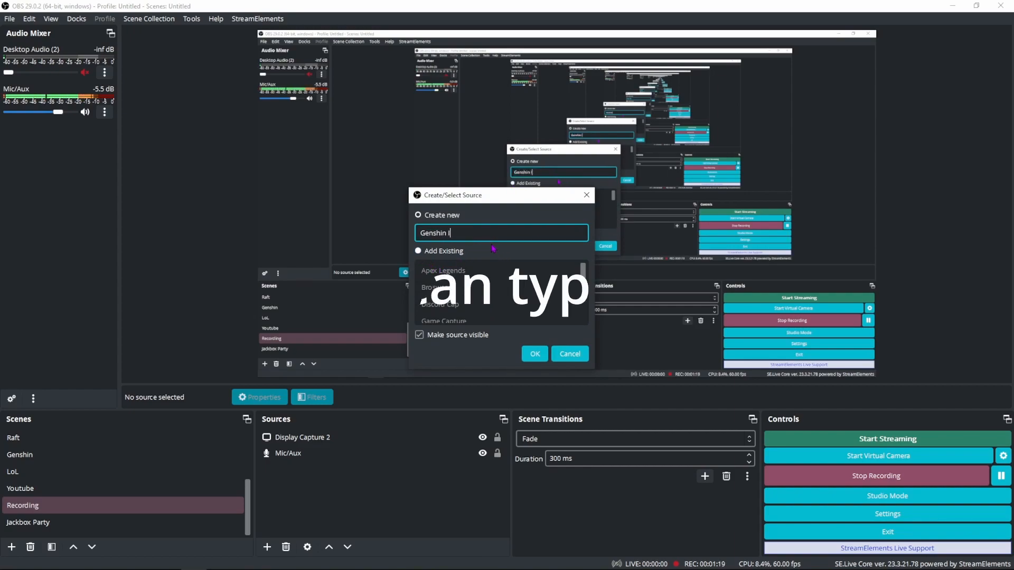
key("BackSpace")
key("BackSpace")
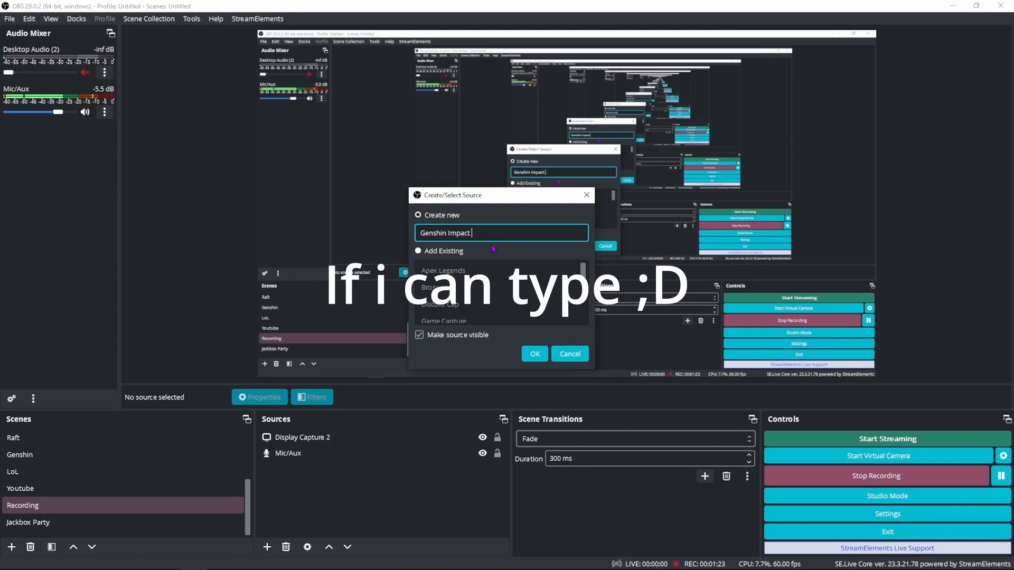
key("Return")
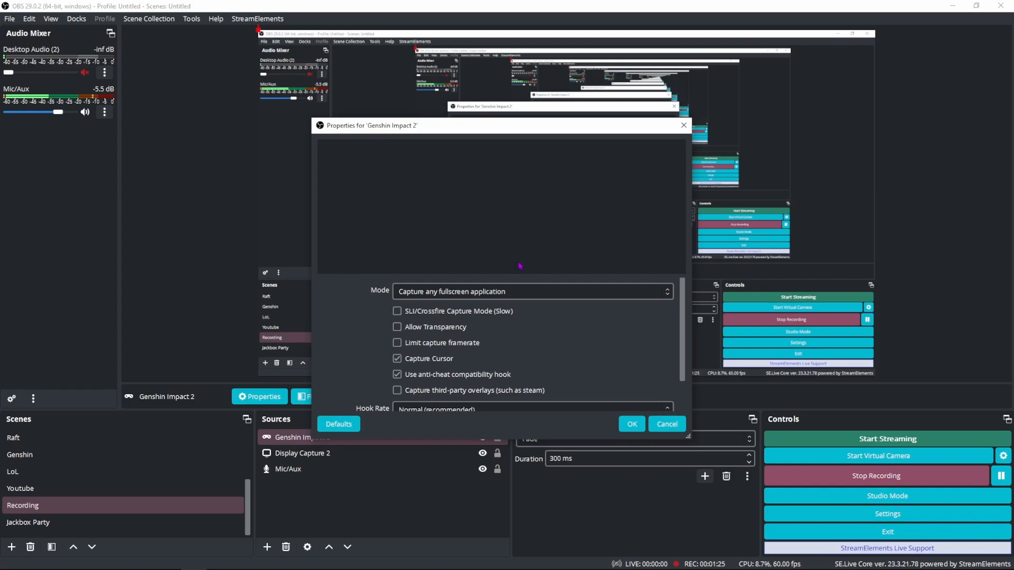
Step: Set the game capture mode to Capture specific window and pick the [GenshinImpact.exe]: Genshin Impact window
left_click(592, 296)
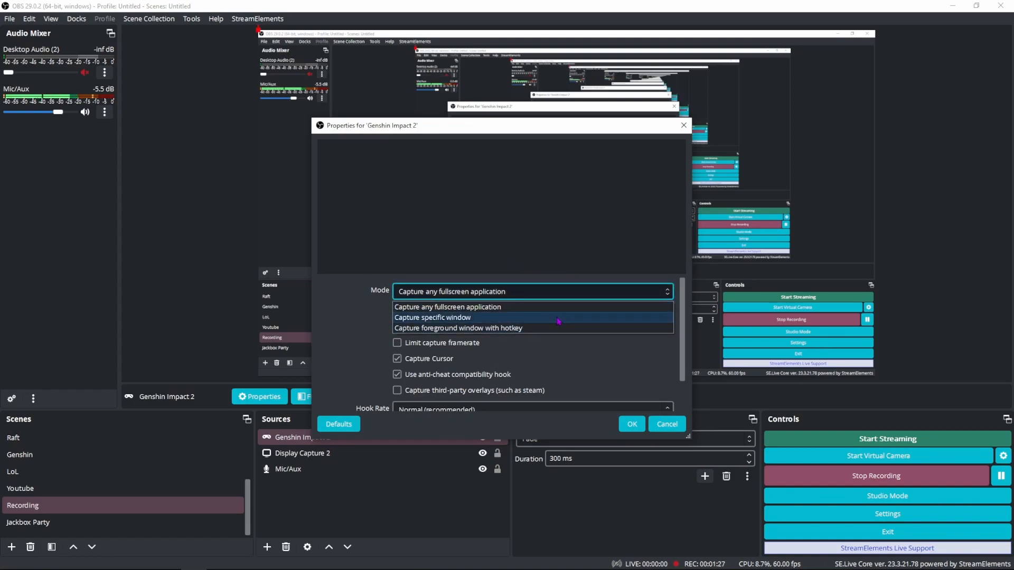
left_click(559, 319)
left_click(558, 319)
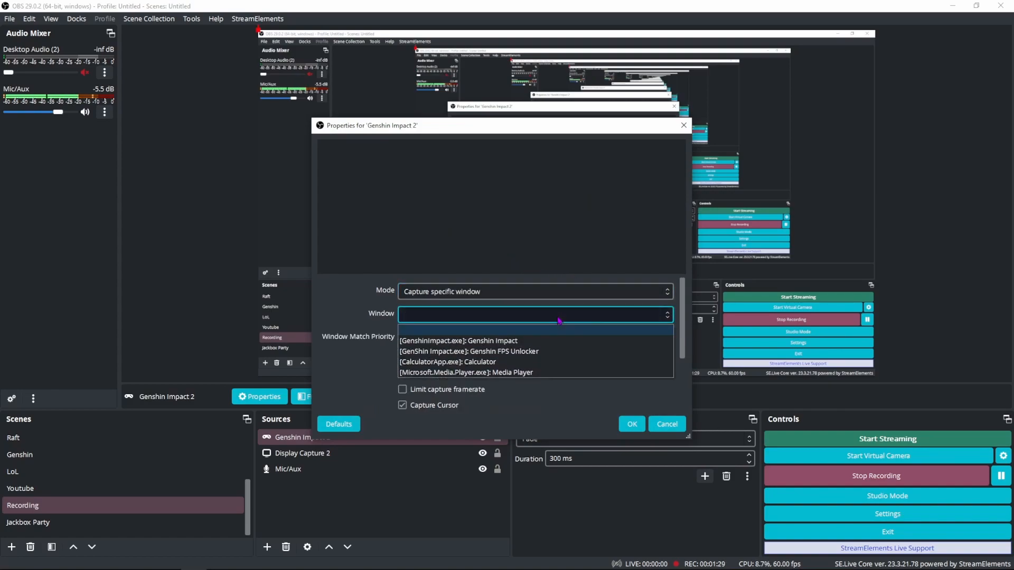
left_click(520, 343)
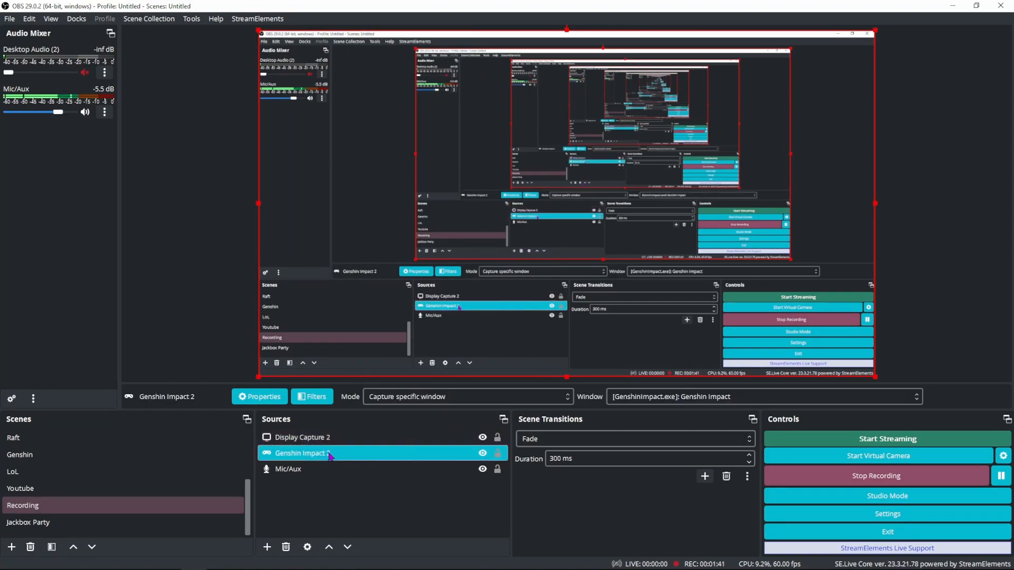
key("alt+Tab")
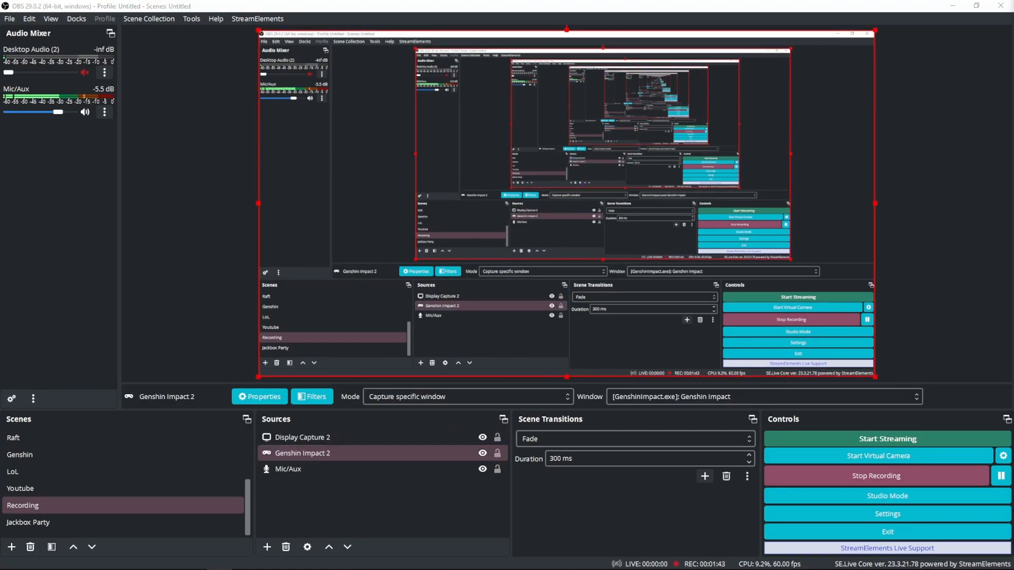
left_click(410, 494)
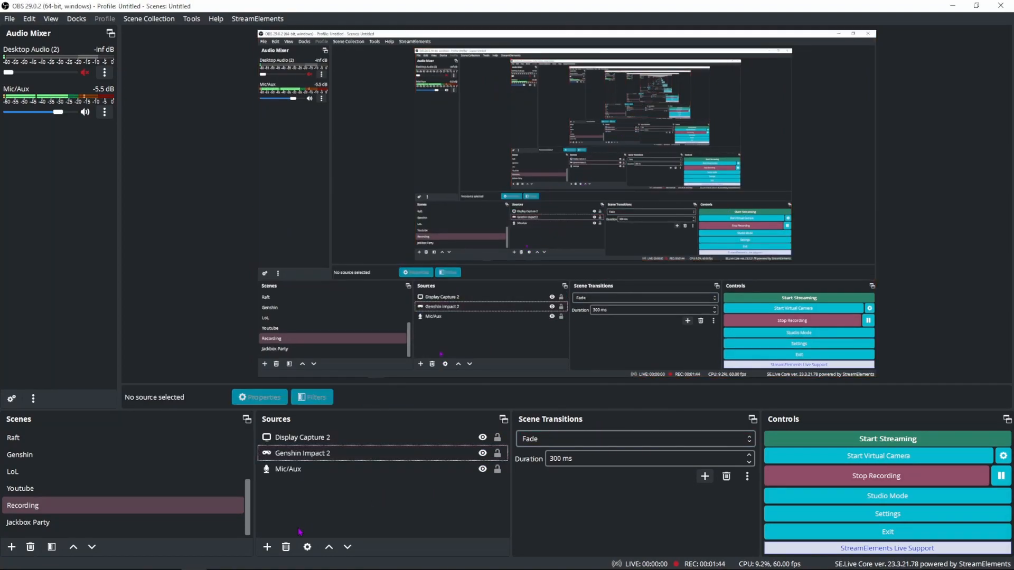
left_click(267, 547)
left_click(459, 522)
left_click(267, 547)
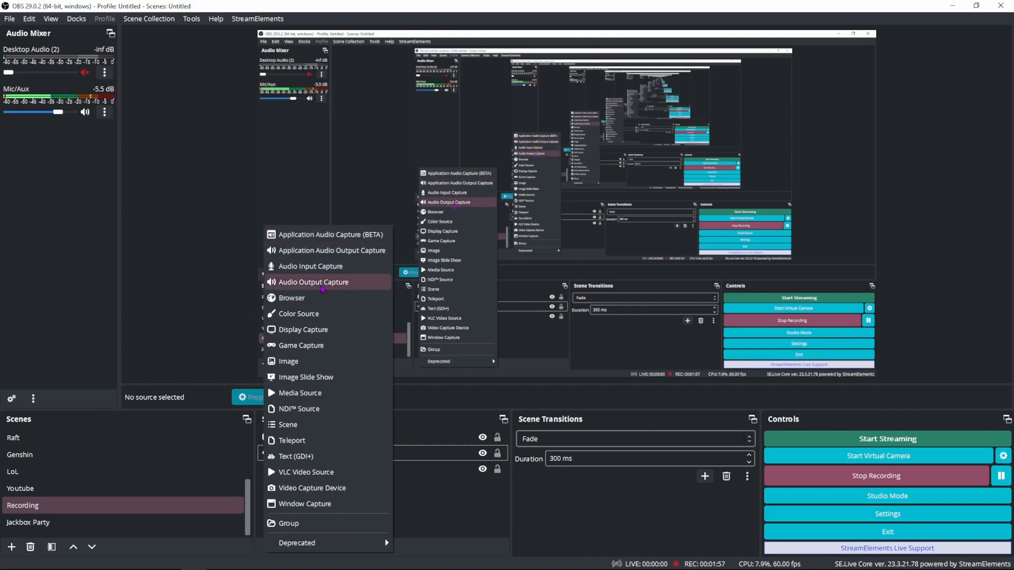
left_click(335, 252)
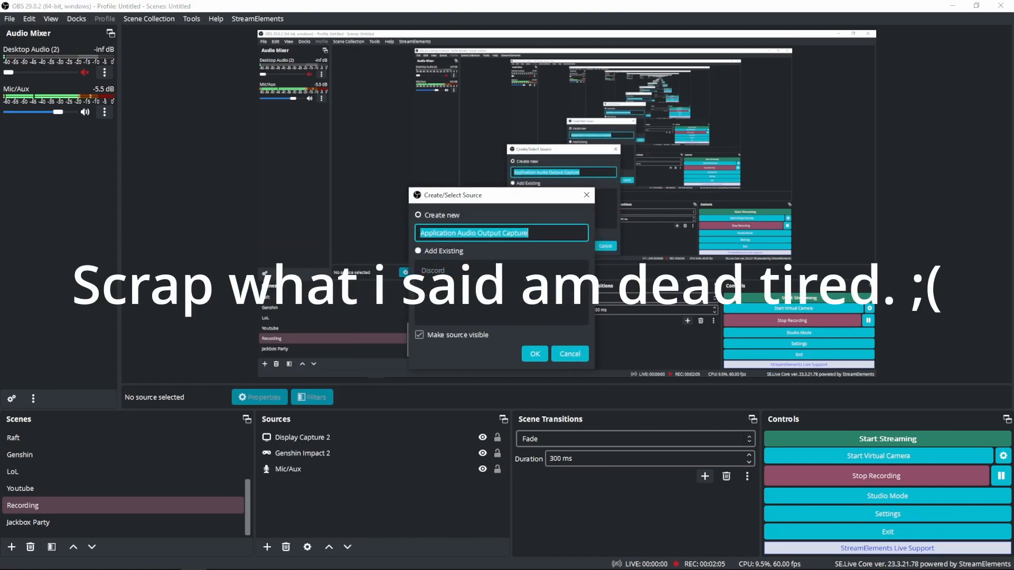
key("Escape")
Step: Add an Application Audio Capture (BETA) source named Genshin Impact 2 Audio
left_click(268, 547)
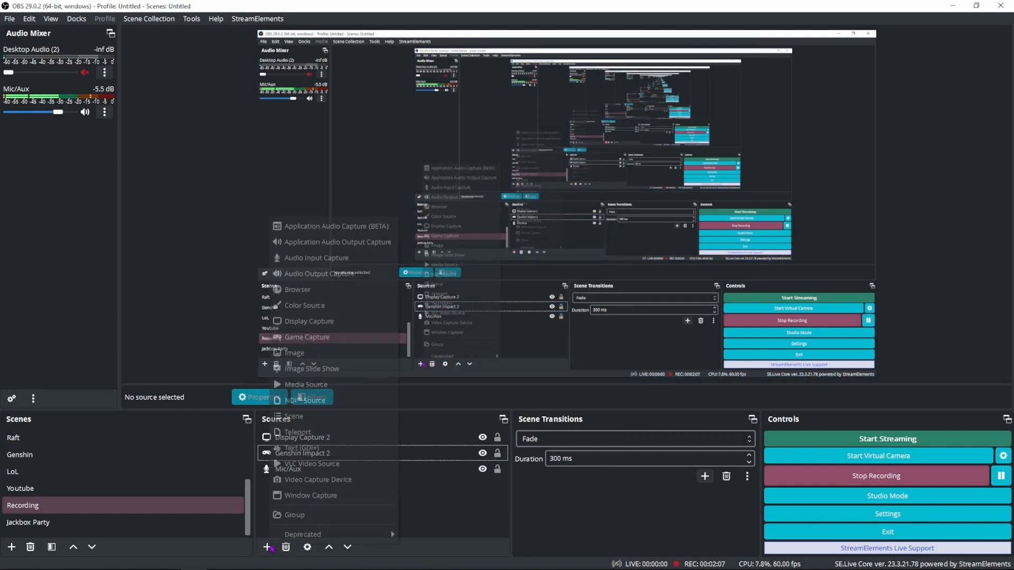
left_click(360, 227)
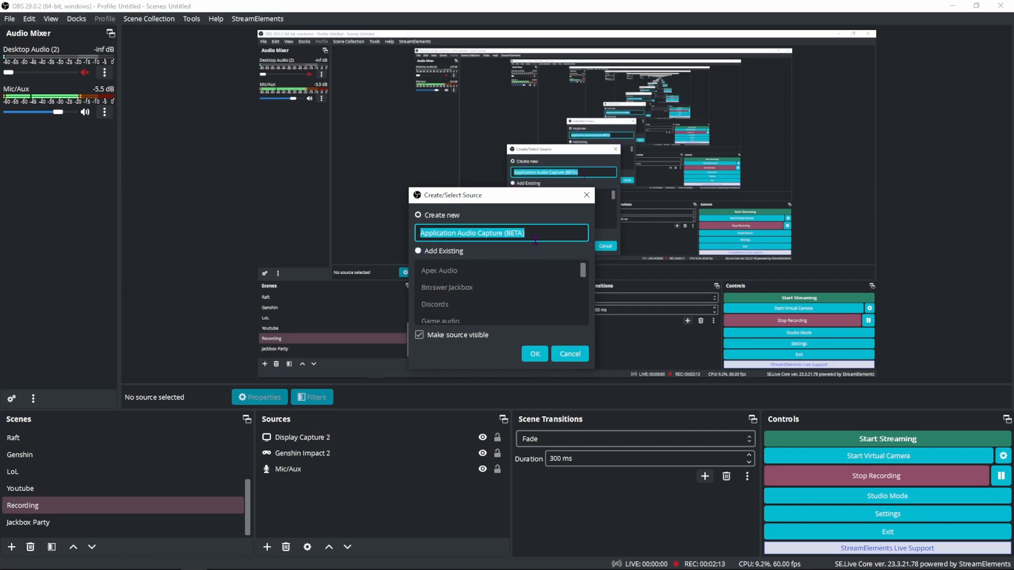
type("Genshin ")
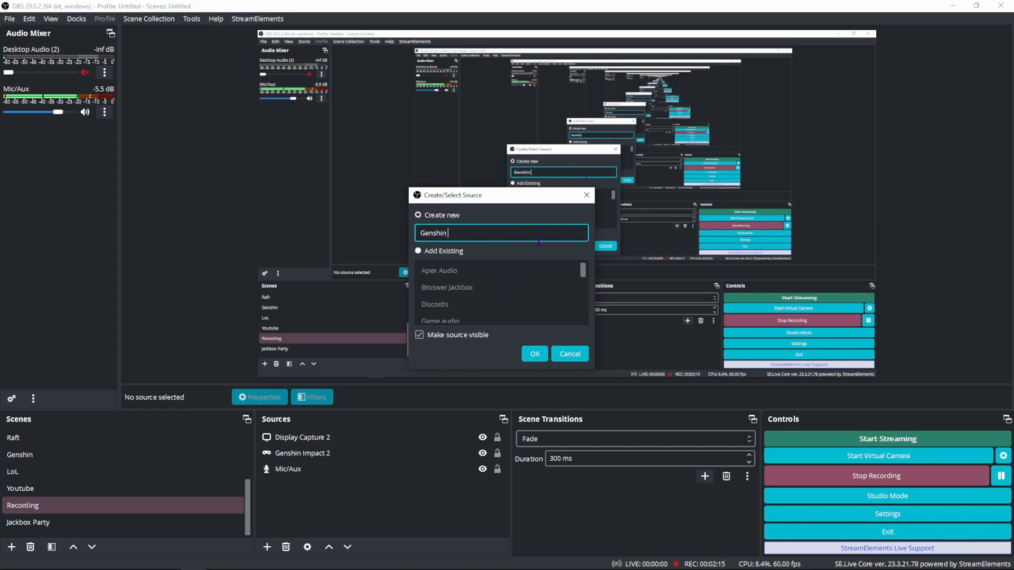
type("Impact 2 Audio")
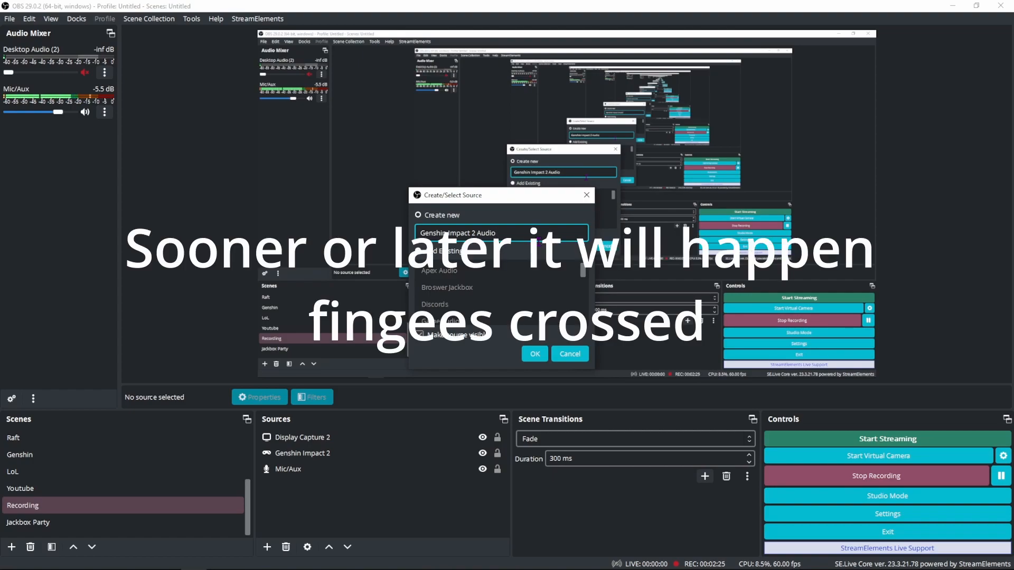
left_click(540, 350)
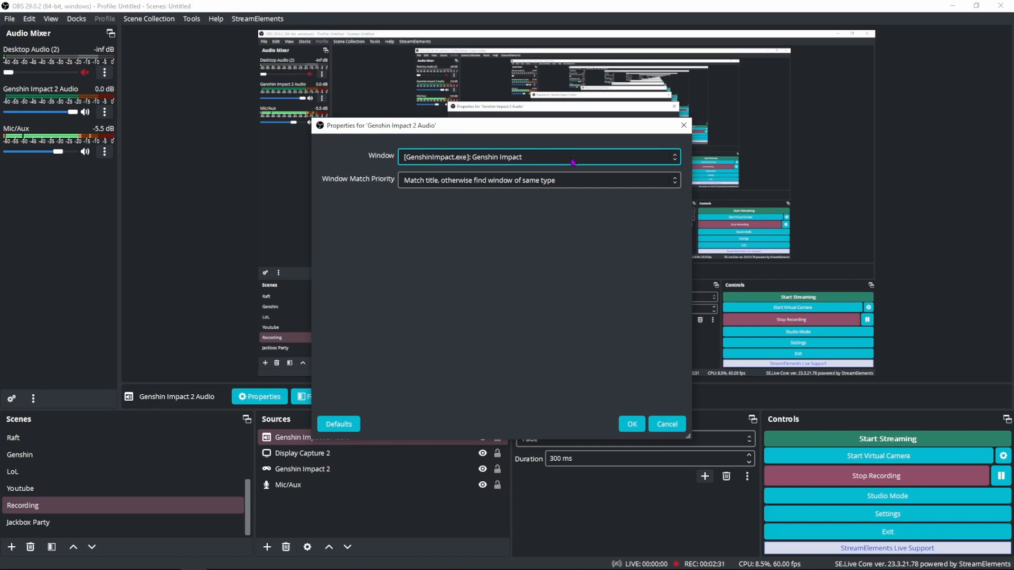
Step: Set the audio capture window to [GenshinImpact.exe]: Genshin Impact with priority Match title, otherwise find window of same type
left_click(571, 164)
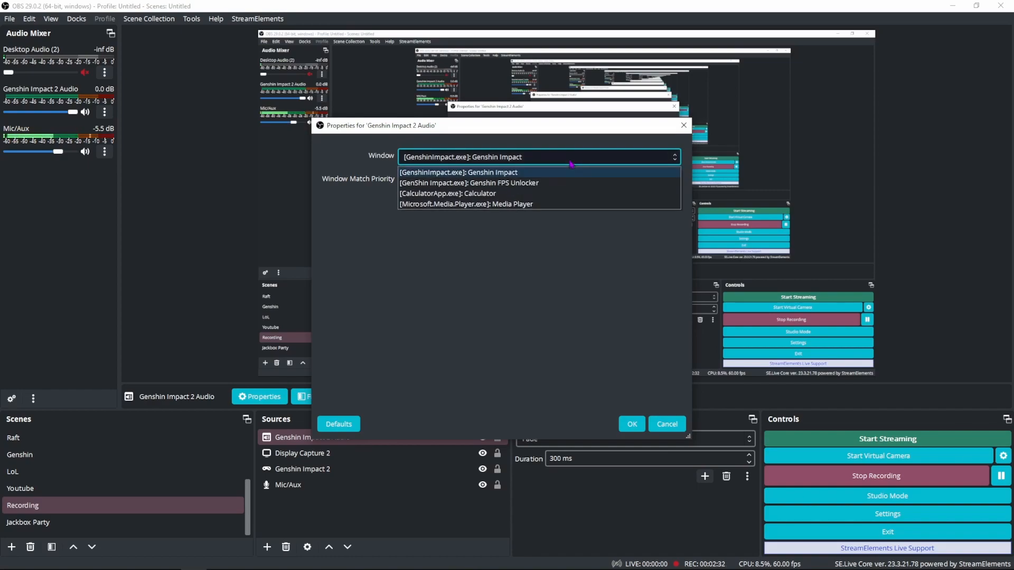
left_click(518, 172)
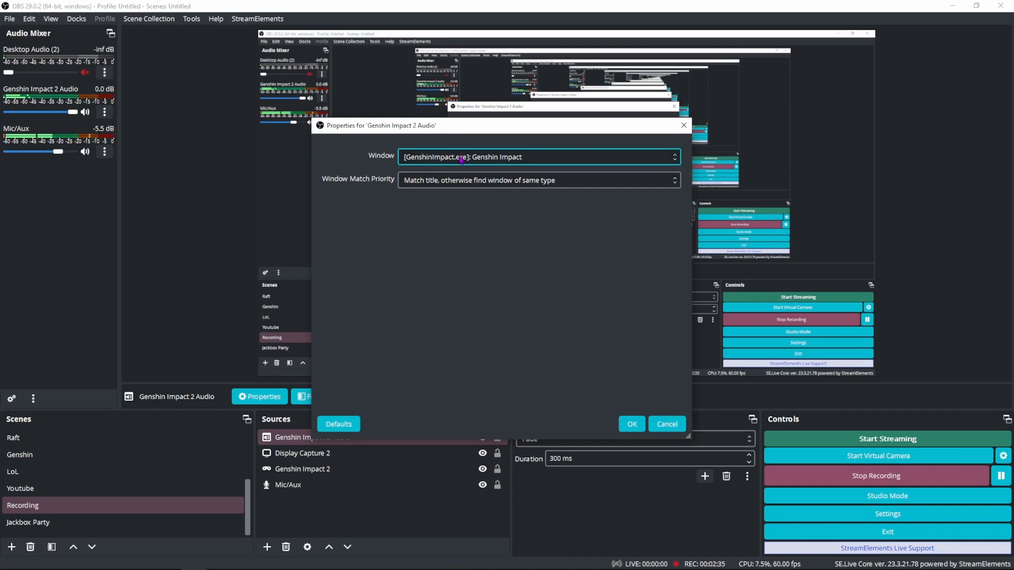
left_click(555, 184)
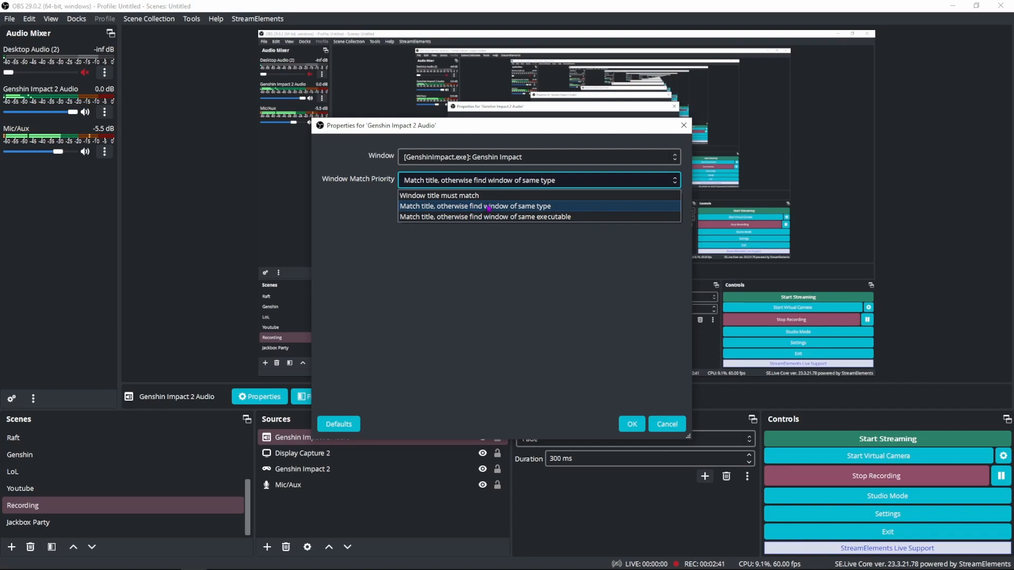
left_click(510, 211)
left_click(634, 424)
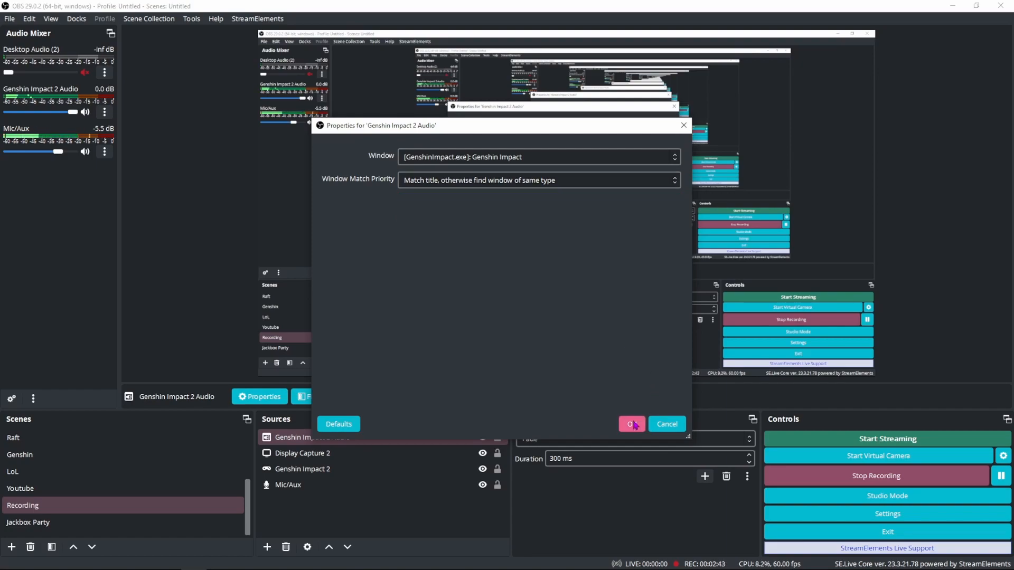
Step: Open the Mic/Aux source's audio filters to review them, then close the filters window
left_click(355, 507)
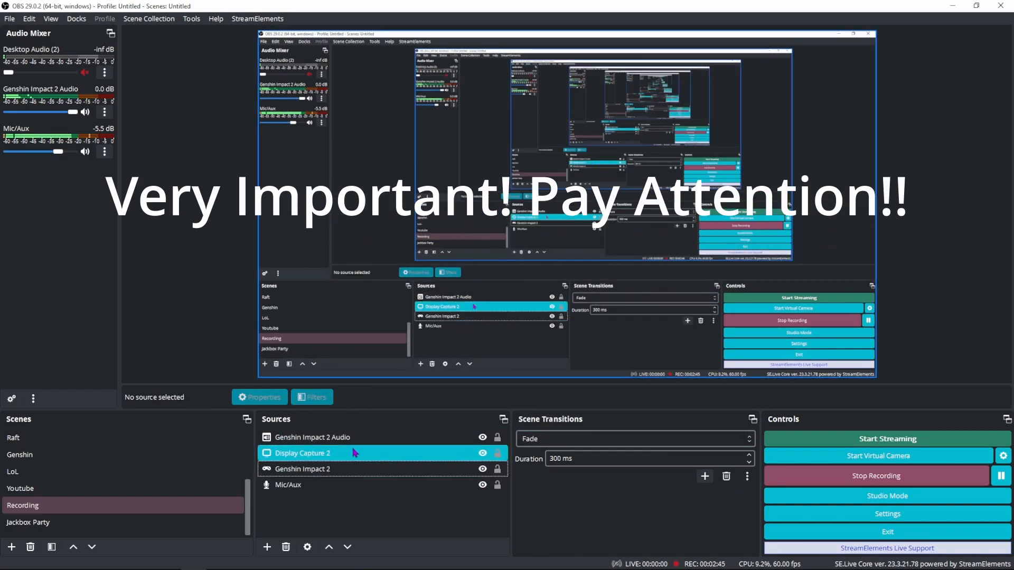
left_click(354, 486)
right_click(354, 491)
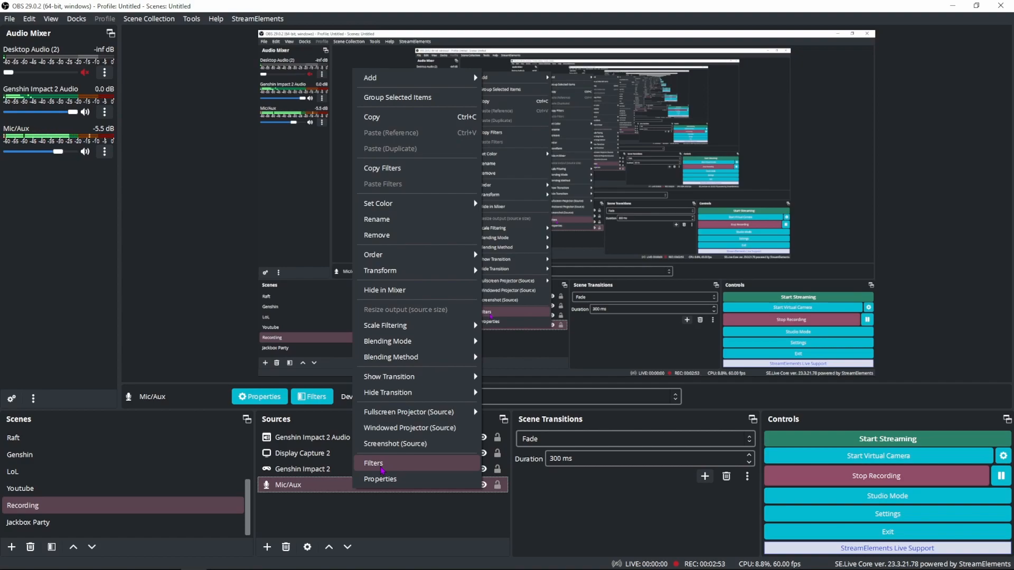
left_click(373, 484)
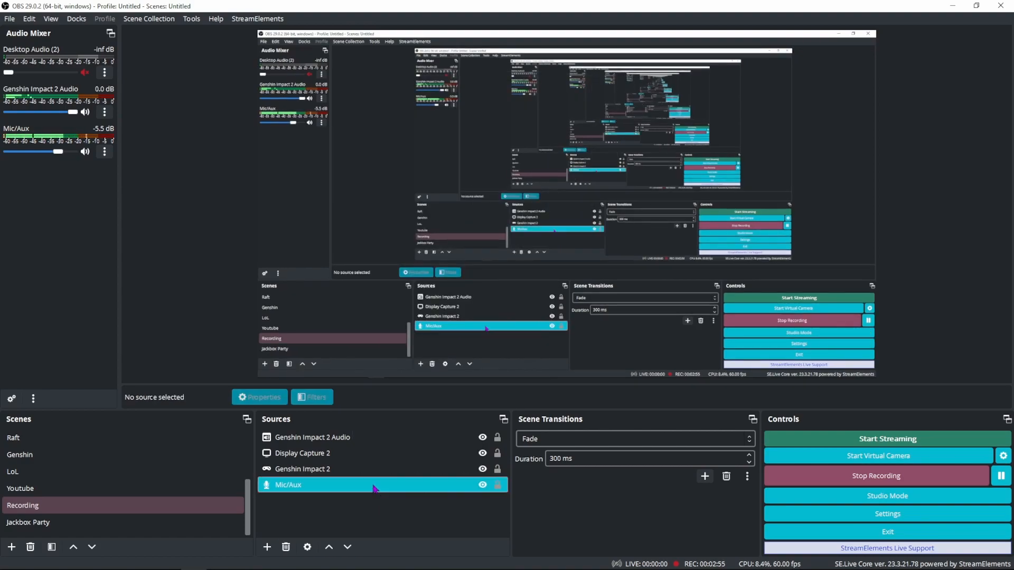
right_click(373, 489)
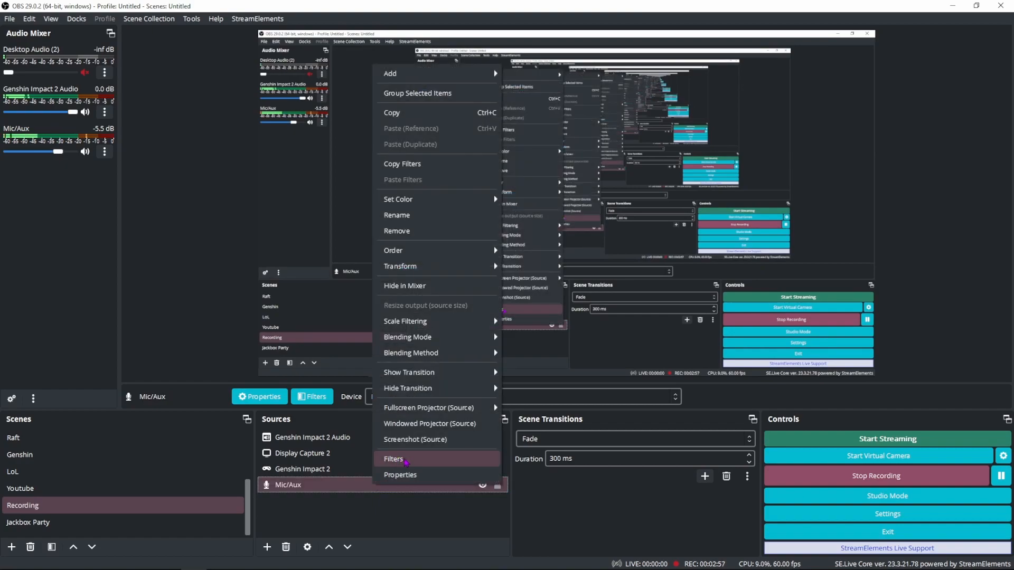
left_click(398, 489)
right_click(397, 489)
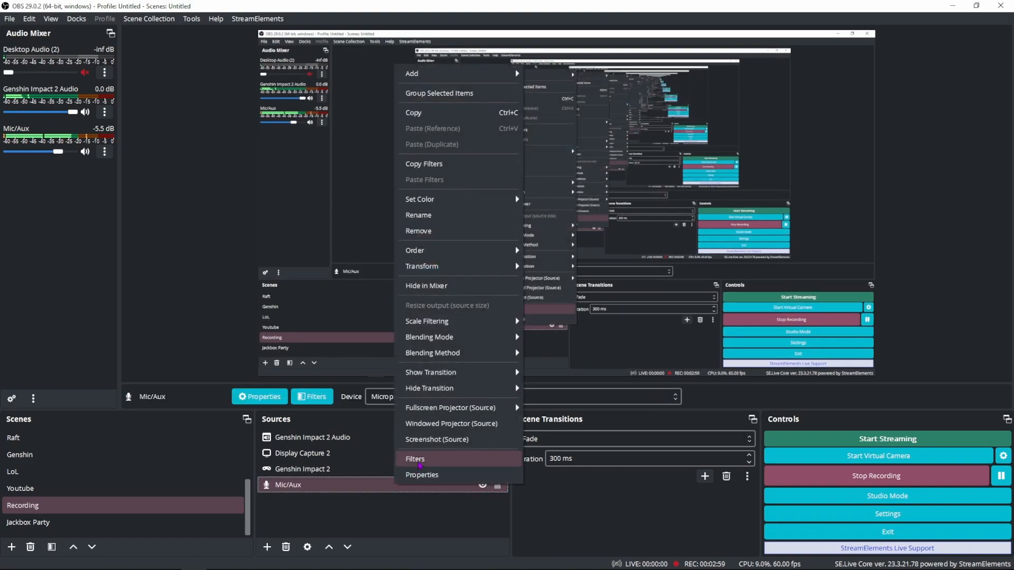
left_click(425, 520)
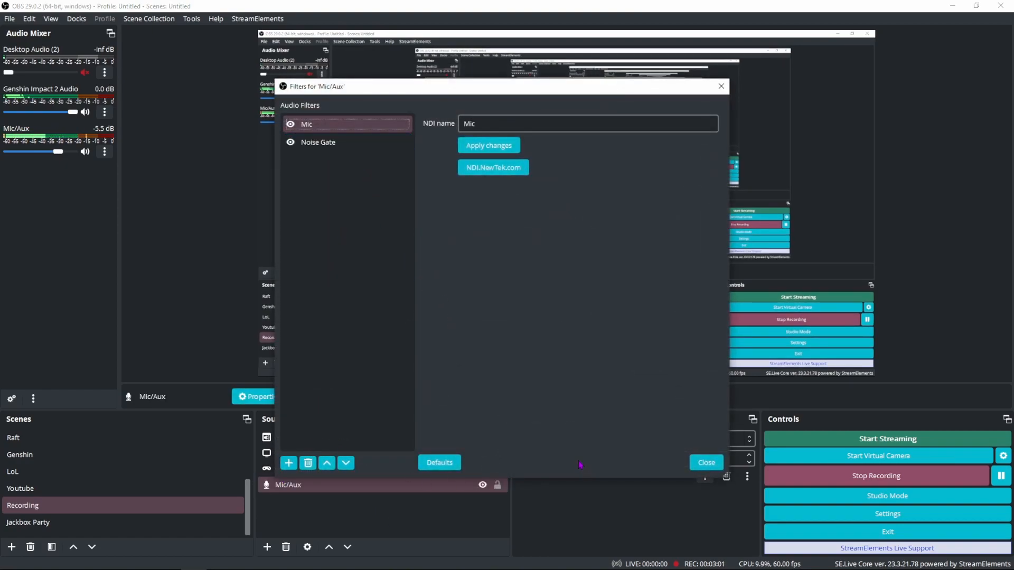
left_click(706, 463)
Step: Open the Genshin Impact 2 source's effect filters and browse the list of available filters without adding one
left_click(390, 473)
right_click(390, 473)
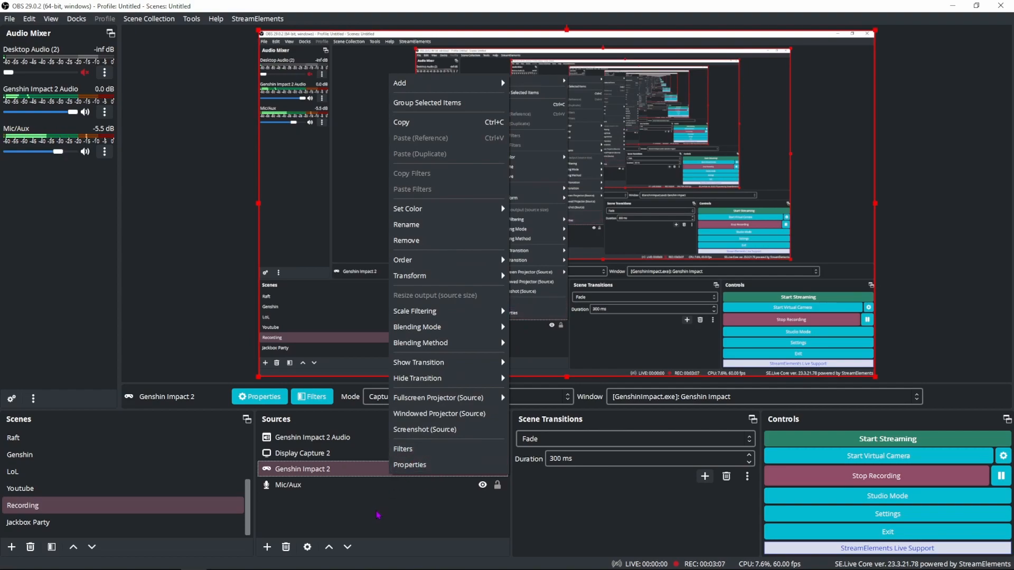
left_click(437, 454)
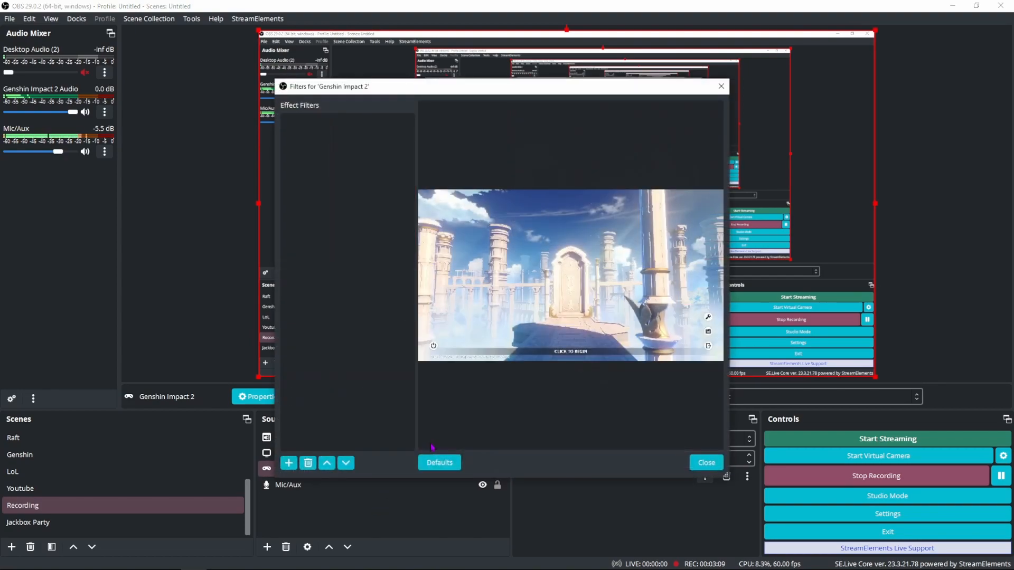
left_click(289, 463)
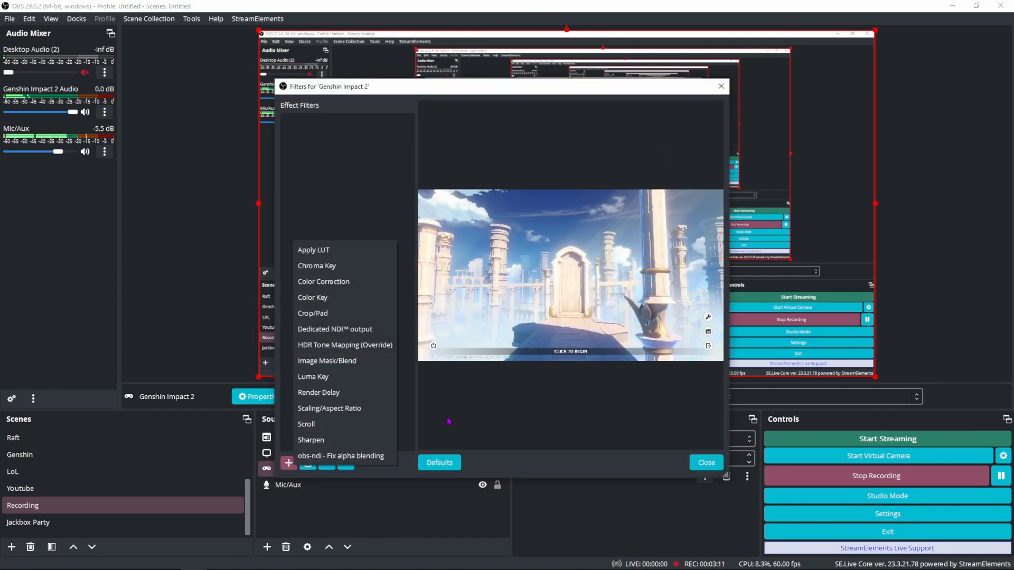
left_click(707, 462)
left_click(707, 462)
Step: Add a Dedicated NDI output filter named Genshin Impact 2 Game to the Genshin Impact 2 source
right_click(365, 469)
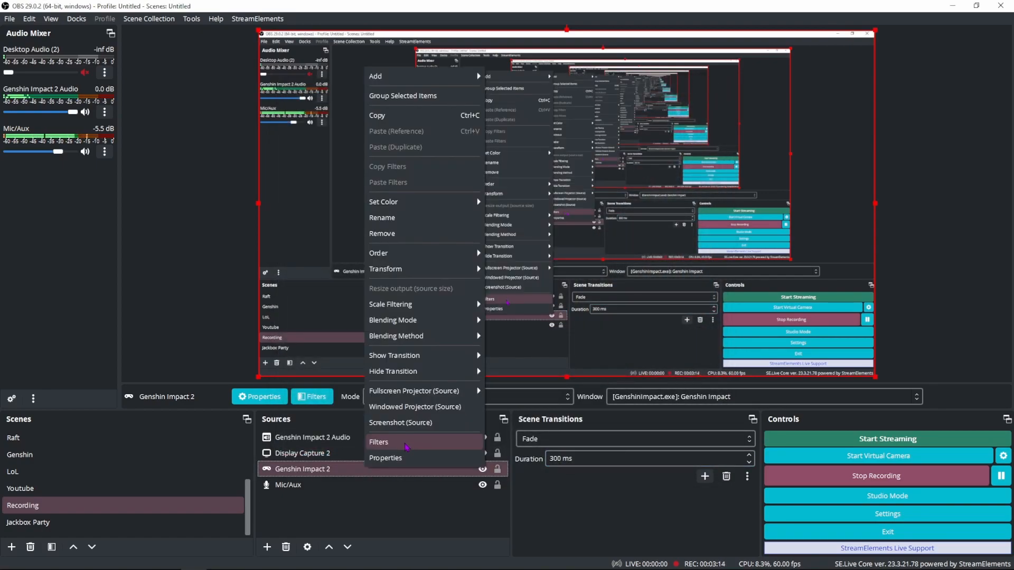
left_click(347, 479)
left_click(346, 471)
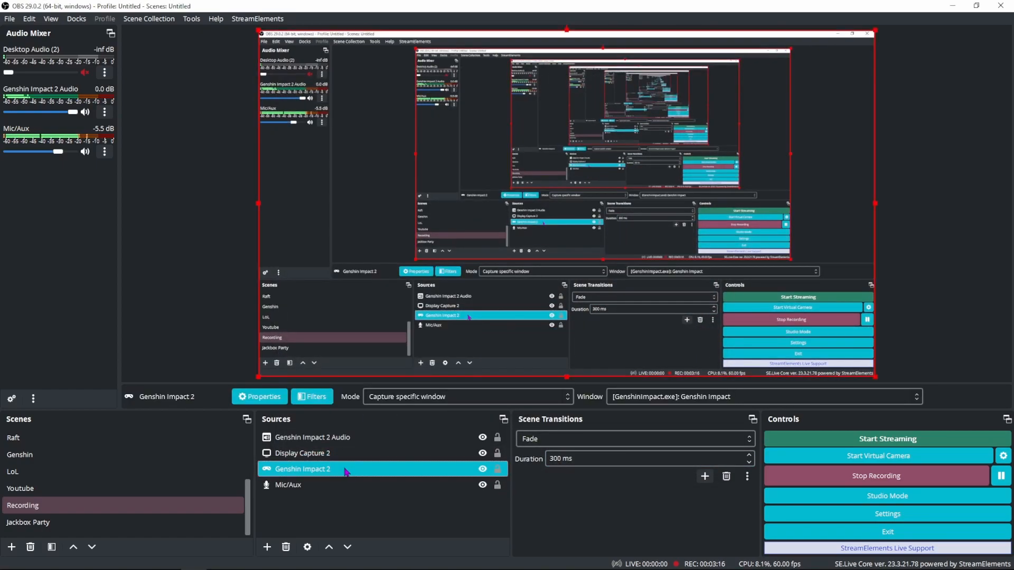
right_click(346, 470)
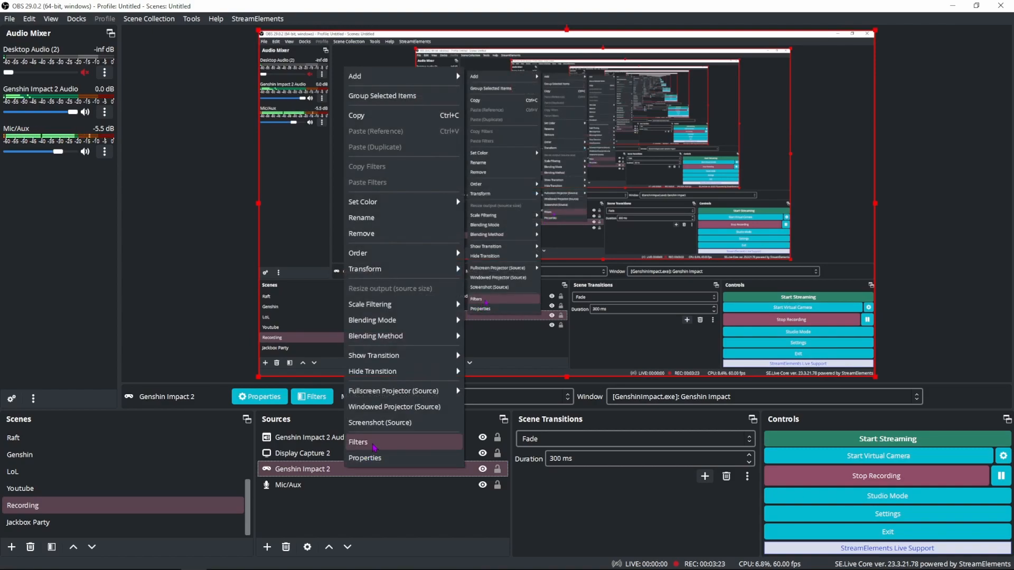
left_click(374, 447)
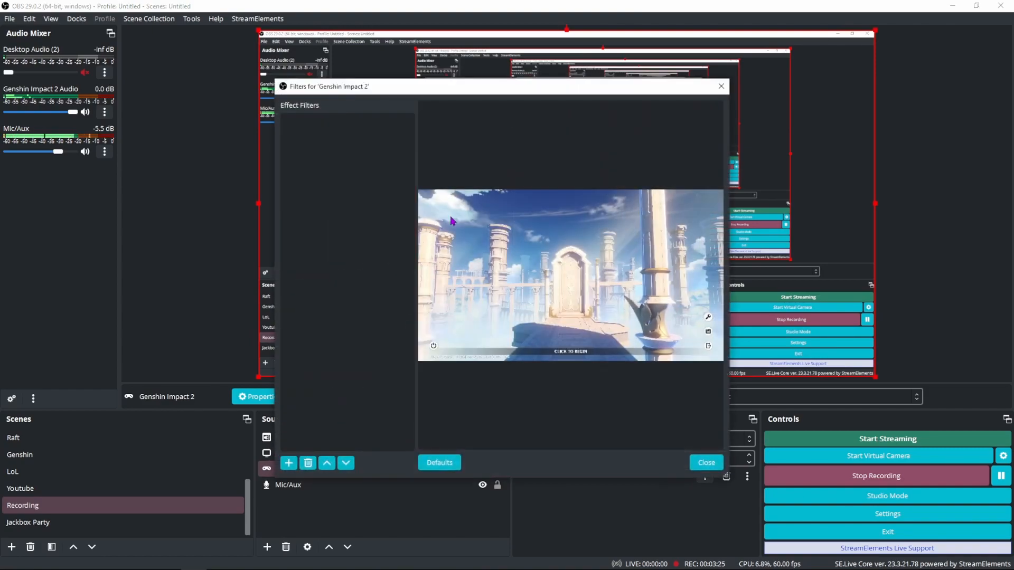
left_click(289, 463)
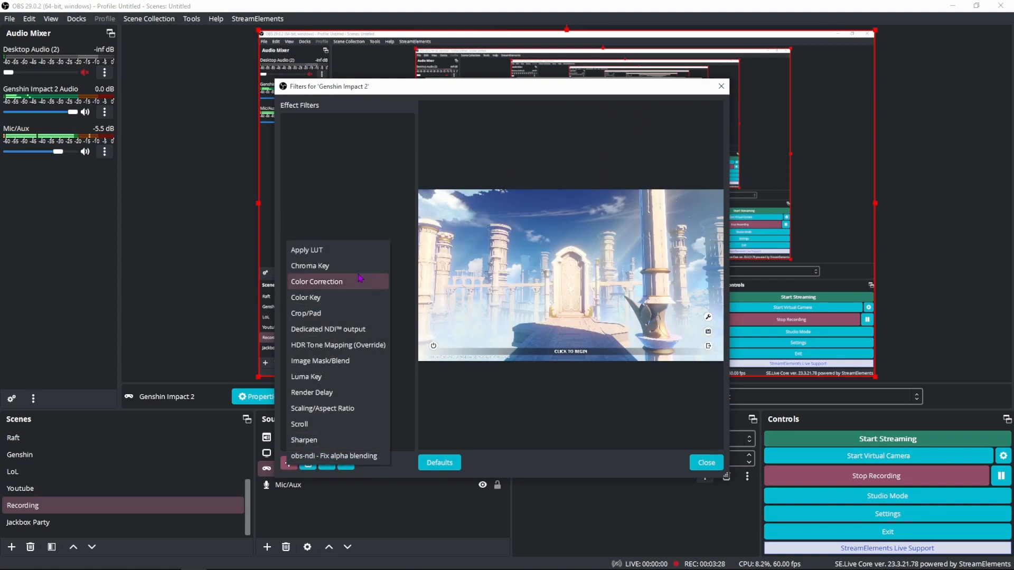
left_click(334, 337)
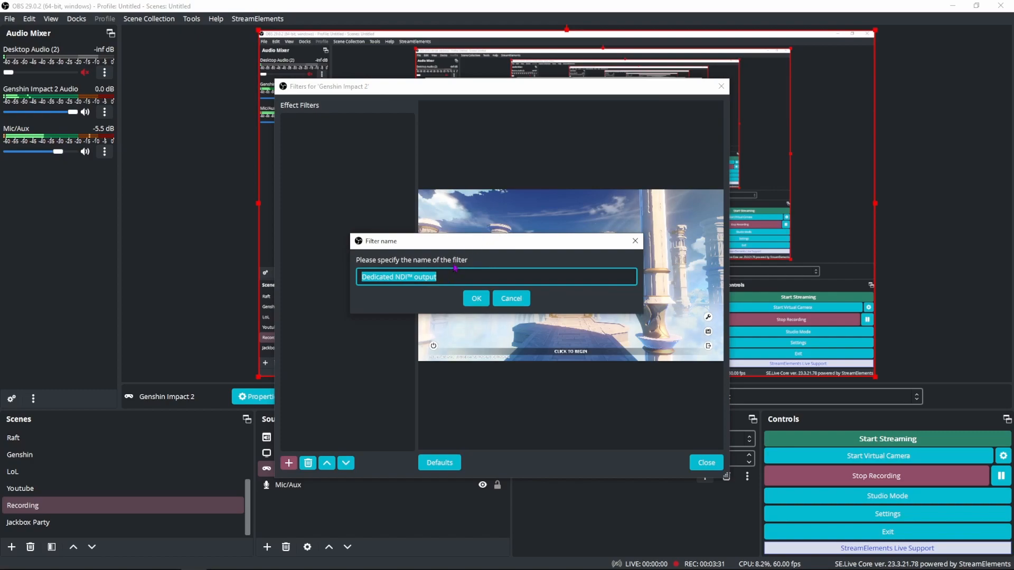
type("Genshin")
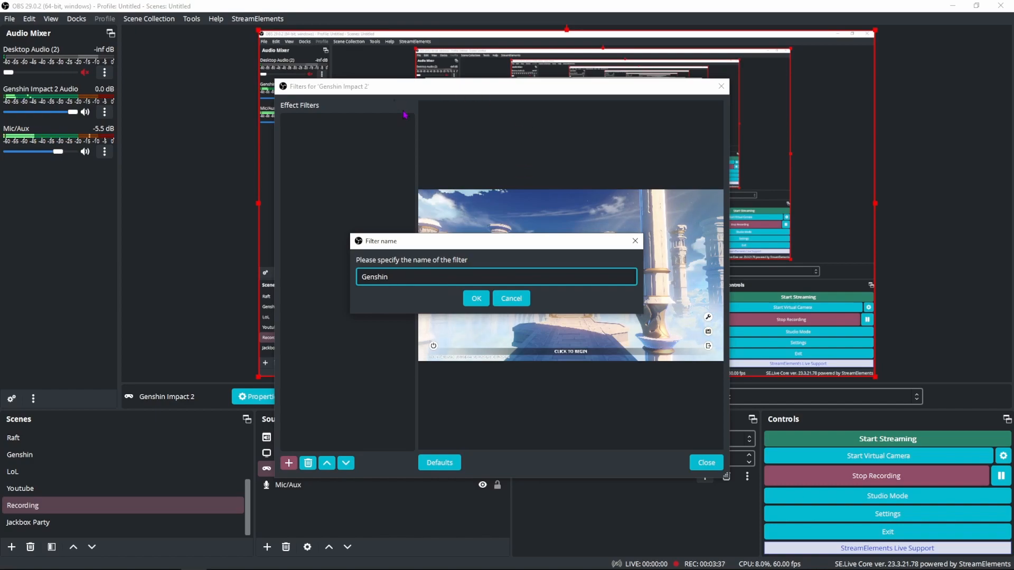
type("mpact")
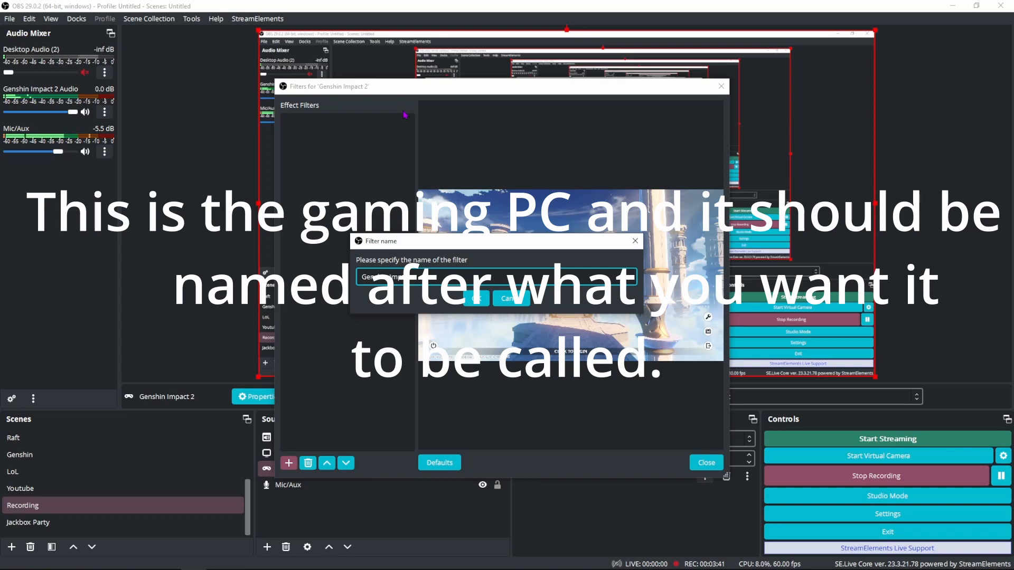
type(" 2 ")
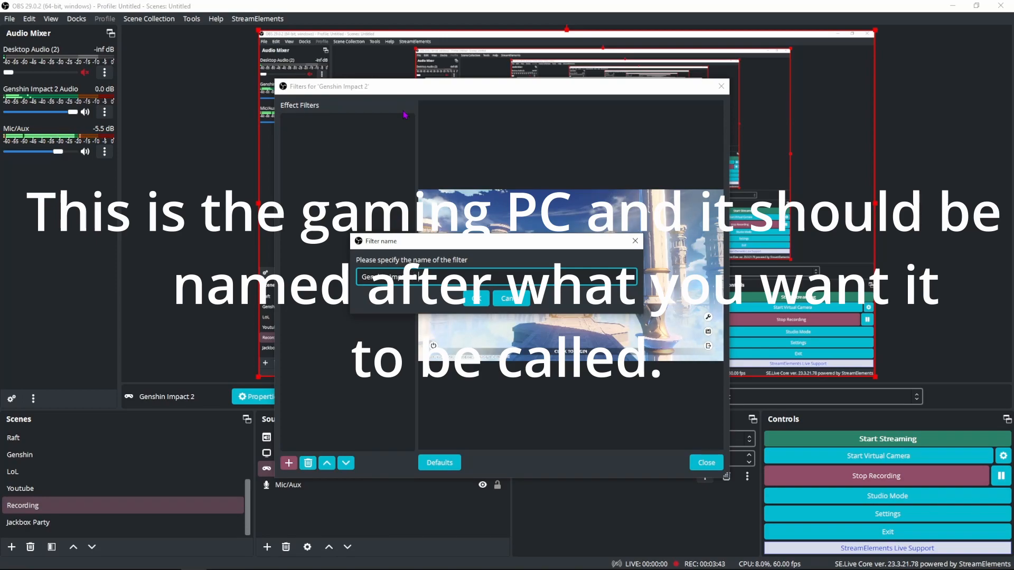
type("Game")
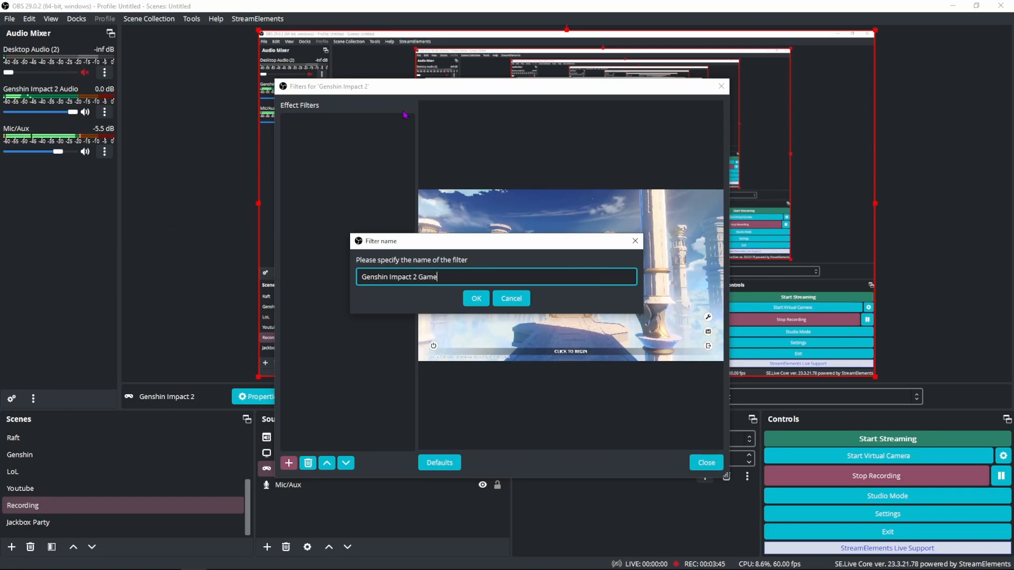
key("Return")
Step: Set the filter's NDI name to Genshin Impact 2 Game and apply the changes
left_click(534, 291)
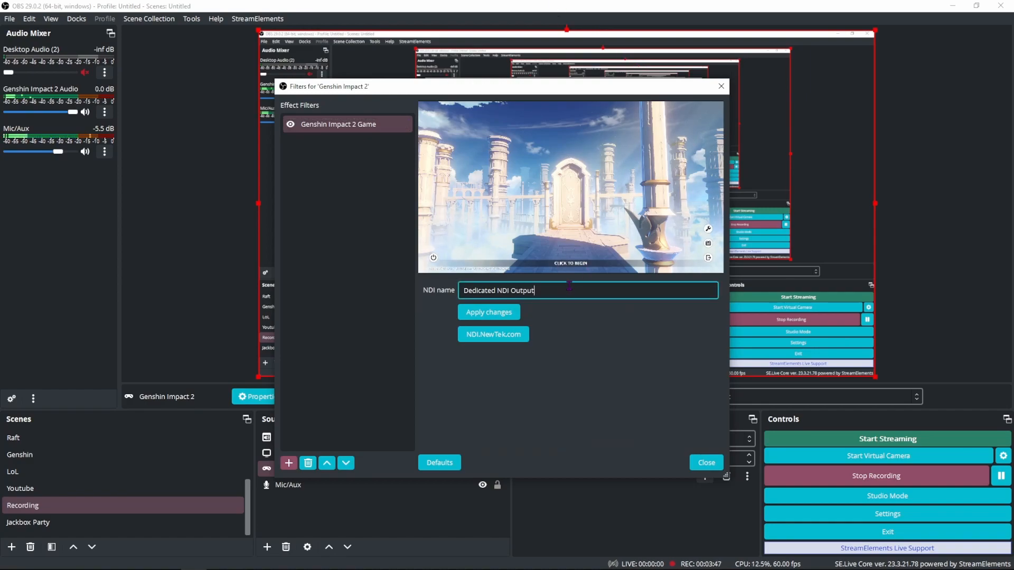
left_click_drag(535, 291, 463, 291)
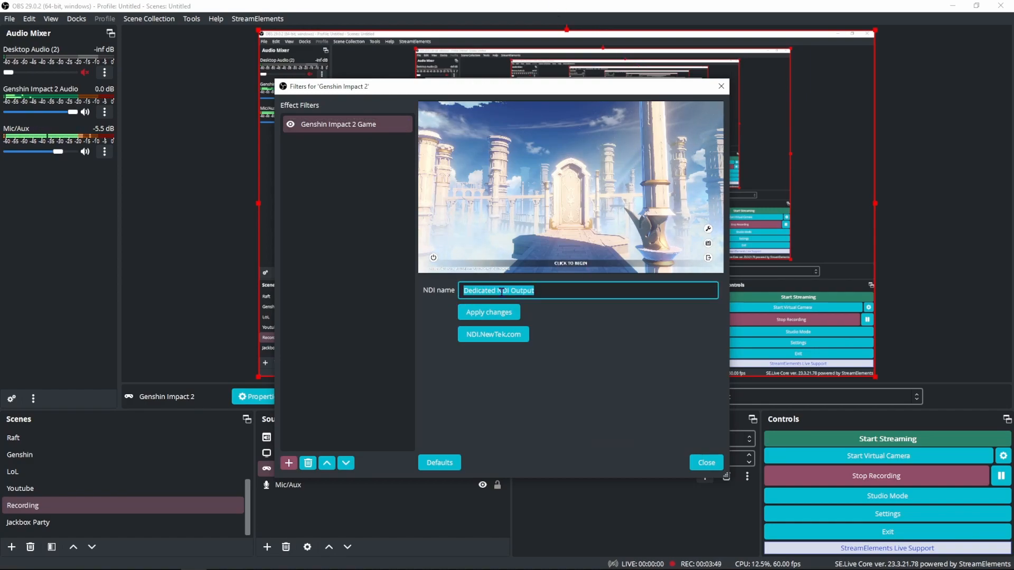
type("Genshi")
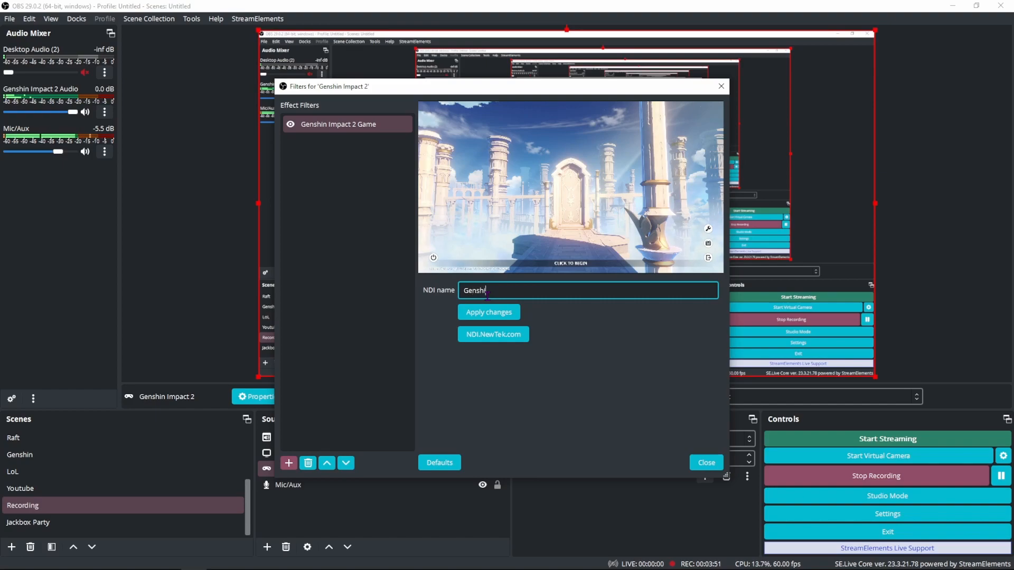
type("n Imapct")
key("BackSpace")
key("BackSpace")
key("BackSpace")
key("BackSpace")
key("BackSpace")
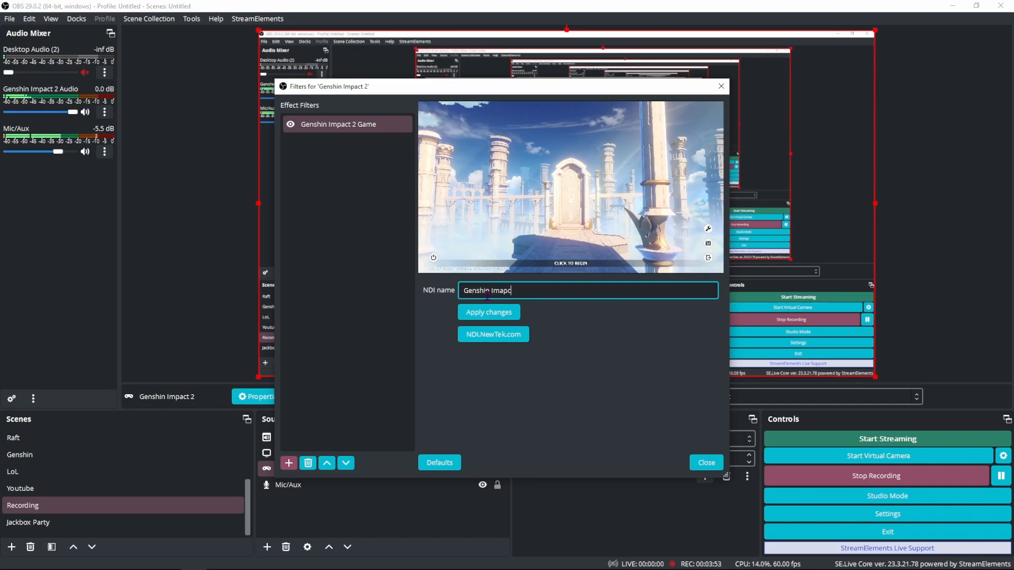
type("pact 2 Game")
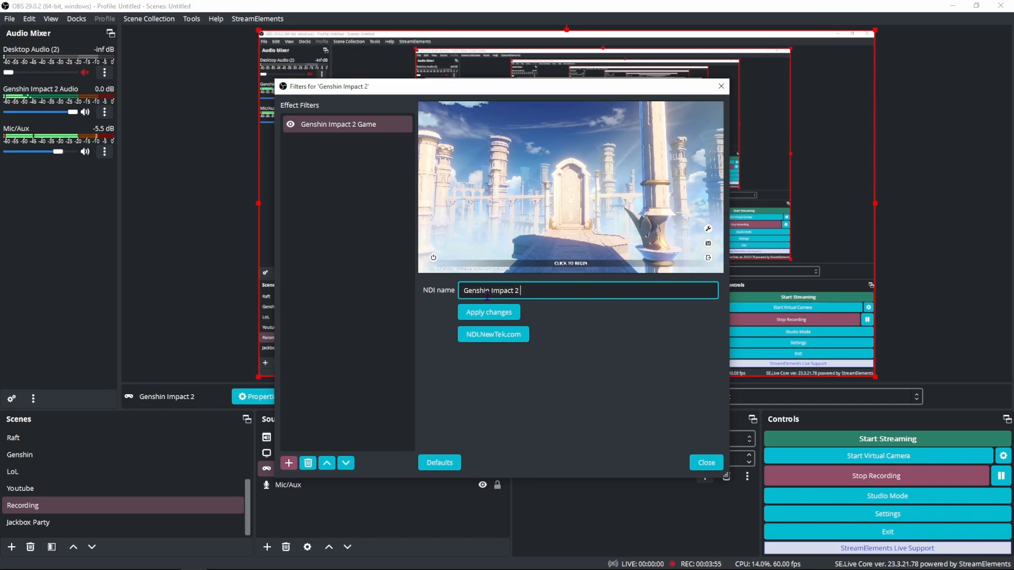
left_click(489, 313)
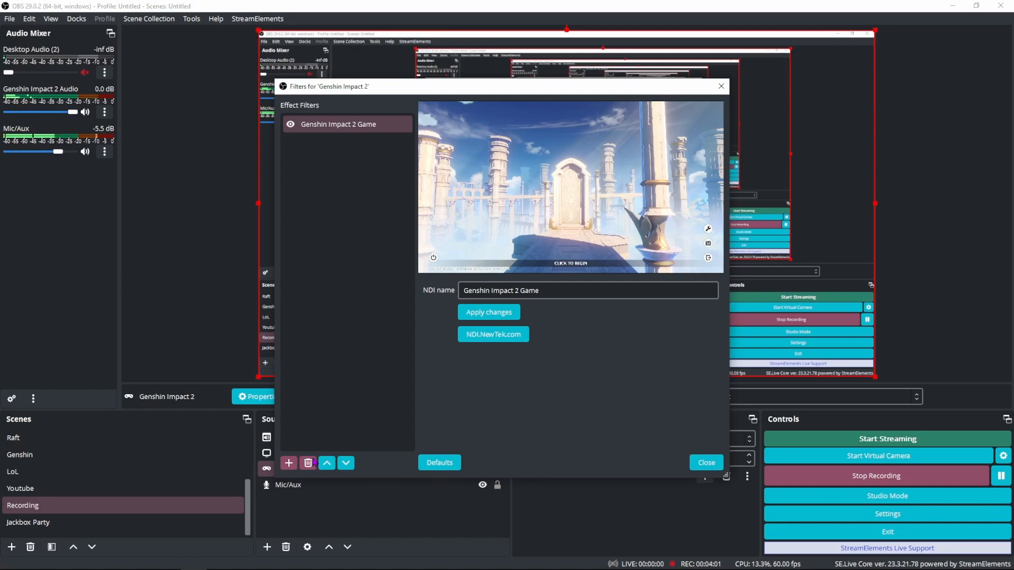
Step: Close the Genshin Impact 2 filters window without adding another filter
left_click(288, 463)
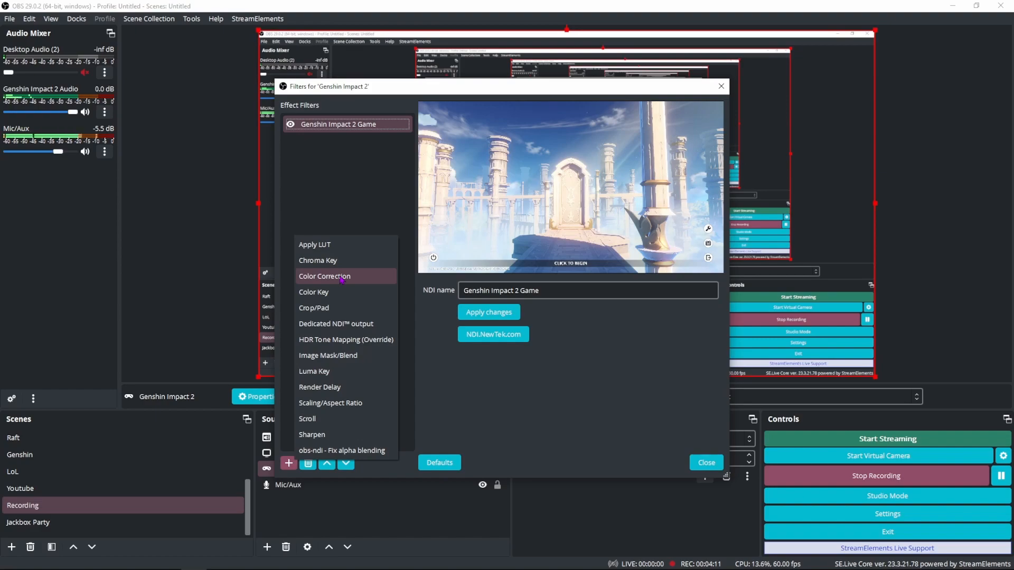
left_click(573, 344)
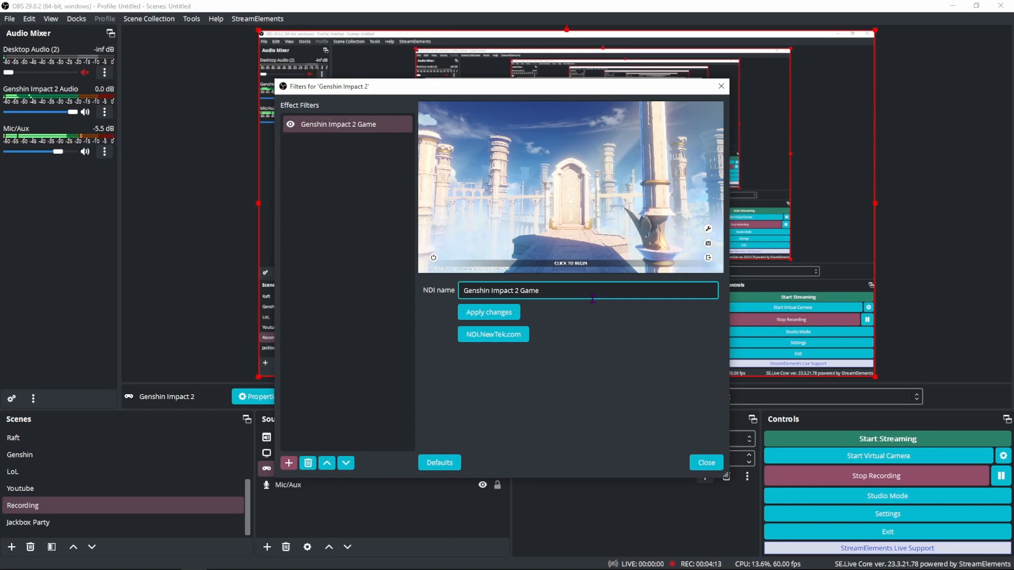
left_click(706, 463)
left_click(358, 455)
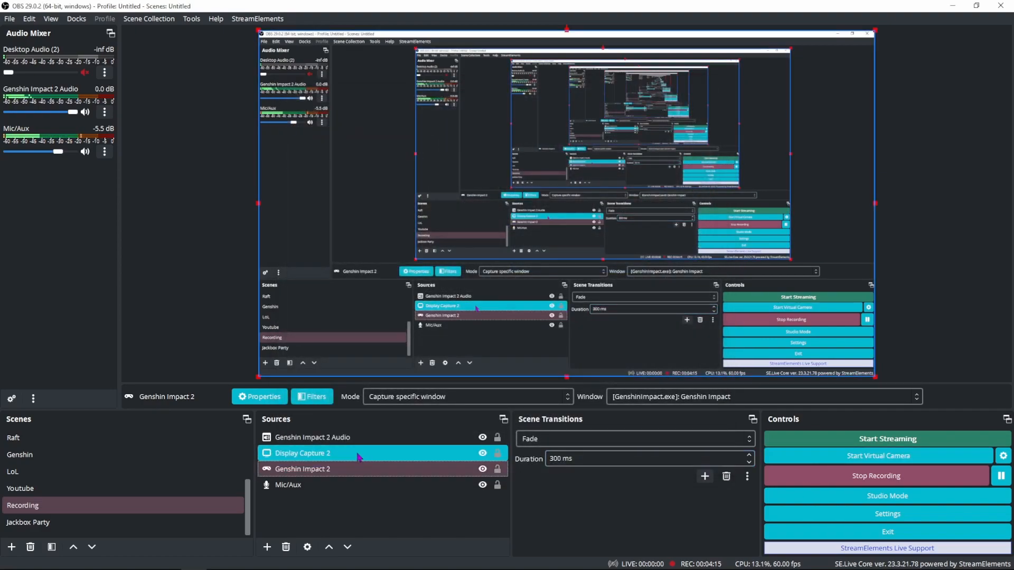
left_click(354, 438)
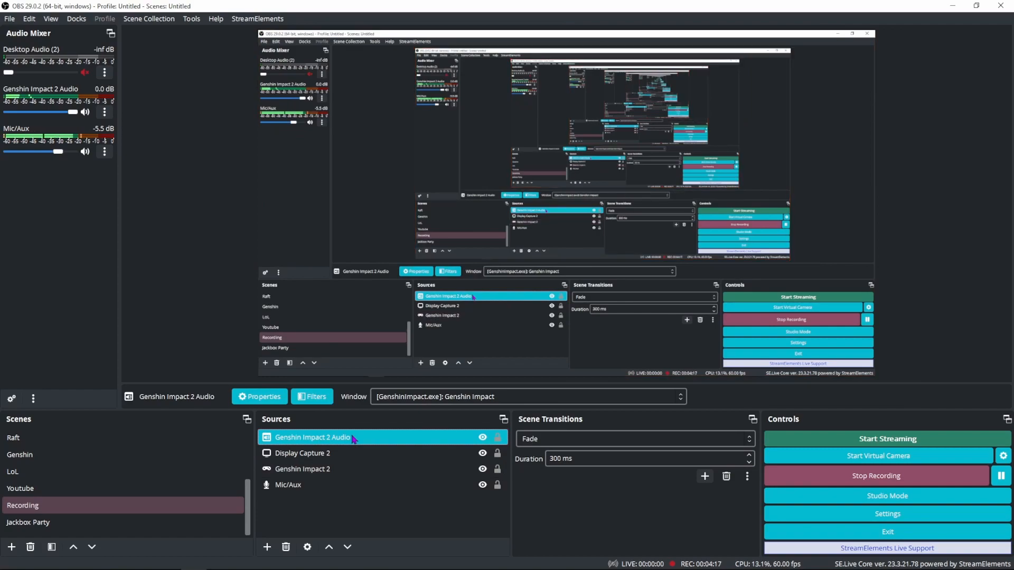
right_click(354, 439)
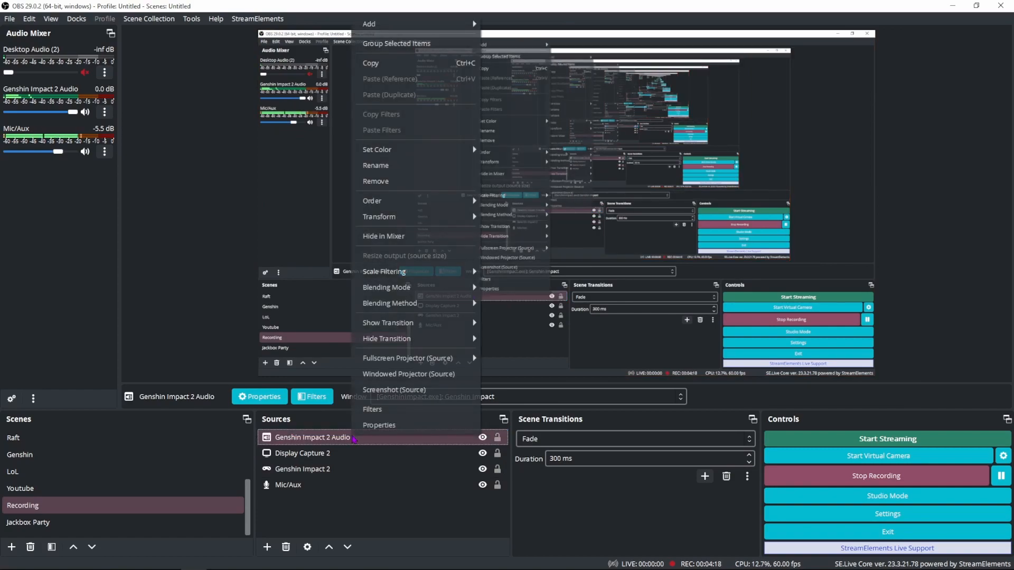
left_click(397, 417)
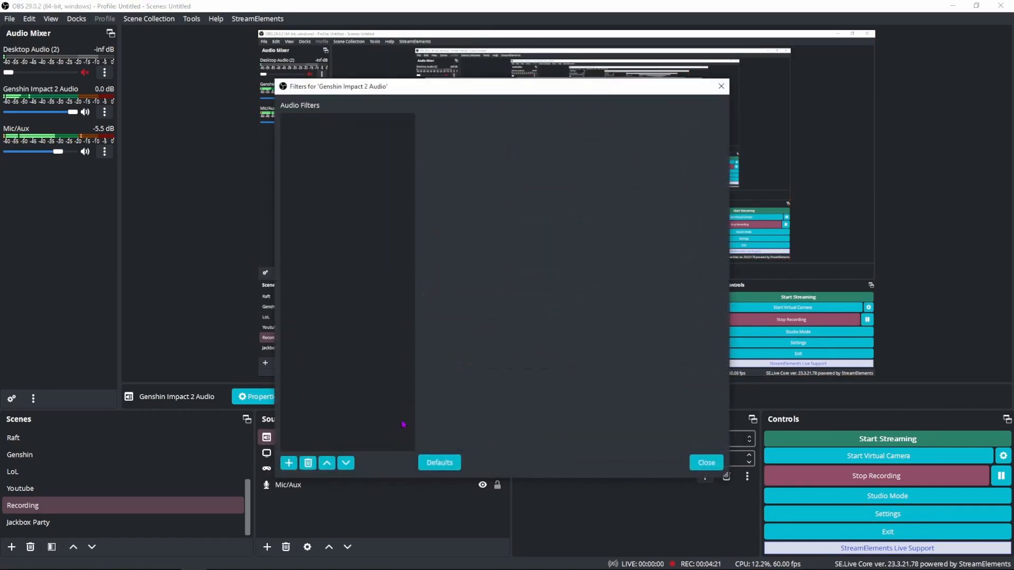
left_click(707, 463)
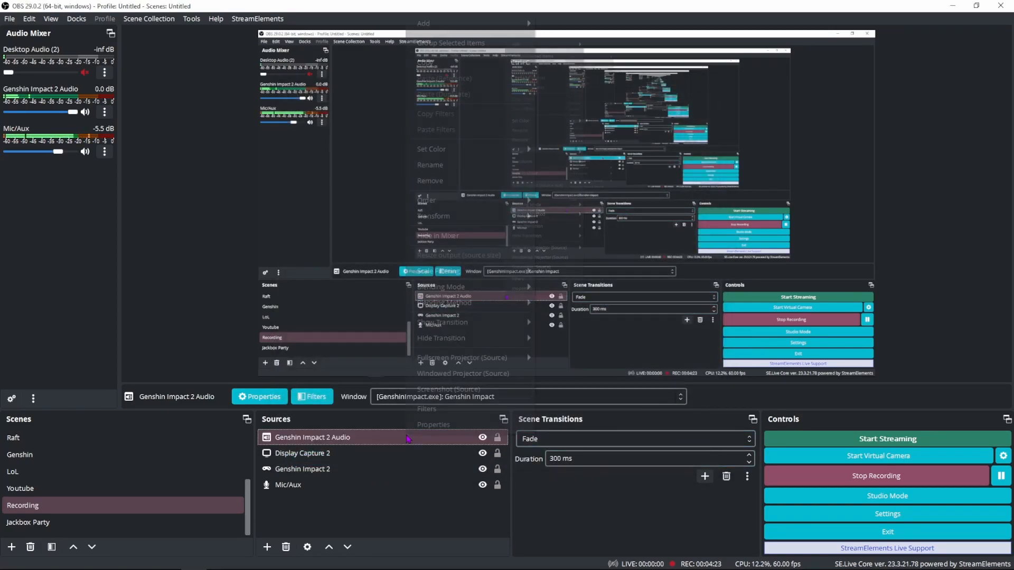
Step: Add a Dedicated NDI output (Audio Only) filter named Genshin Audio 2 to the Genshin Impact 2 Audio source
right_click(465, 438)
left_click(487, 453)
left_click(285, 468)
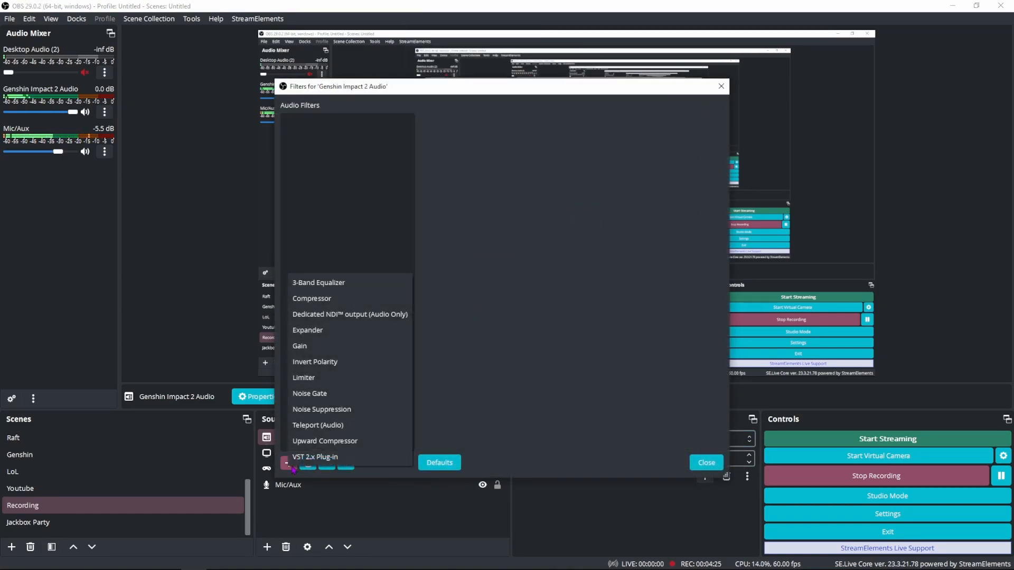
left_click(378, 316)
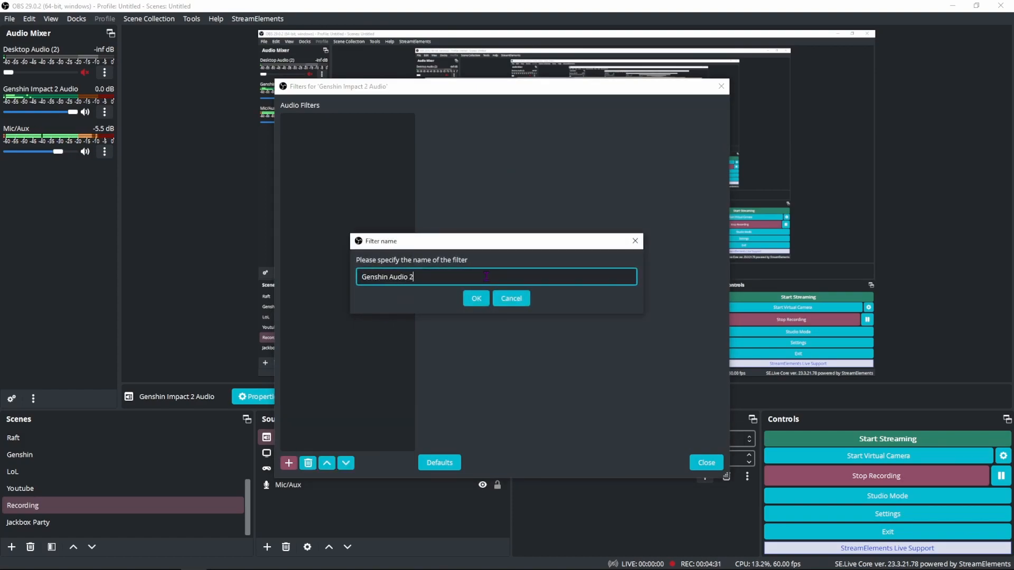
key("Return")
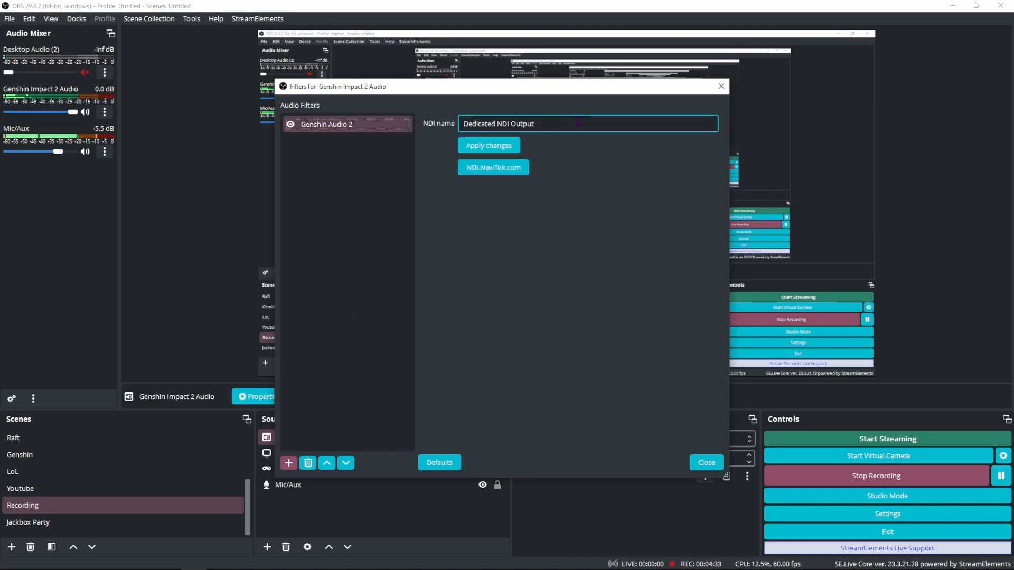
Step: Set the audio filter's NDI name to Genshin Audio 2 and close the filters window
left_click_drag(540, 125, 455, 127)
type("Genshin Audio 2")
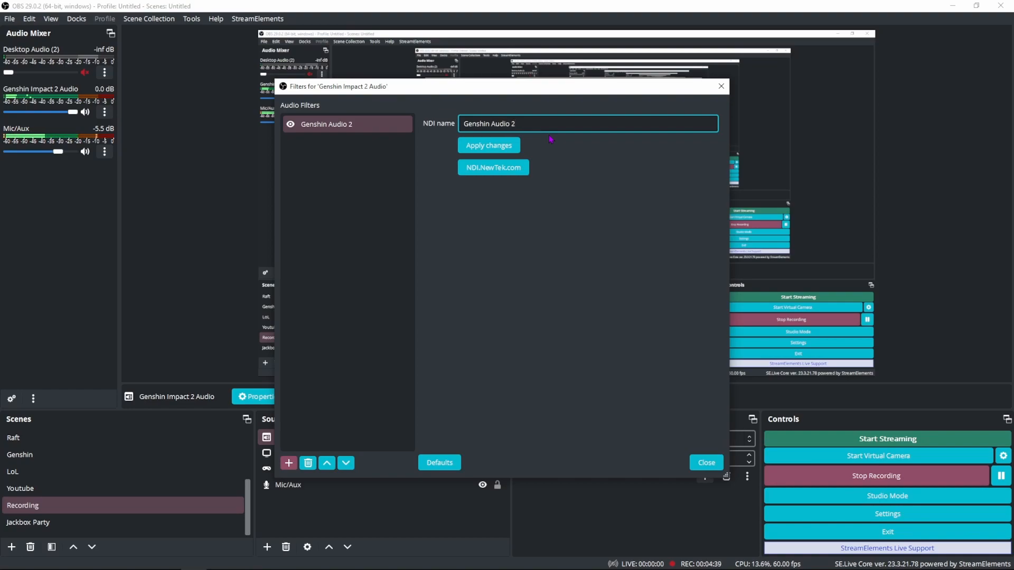
key("Return")
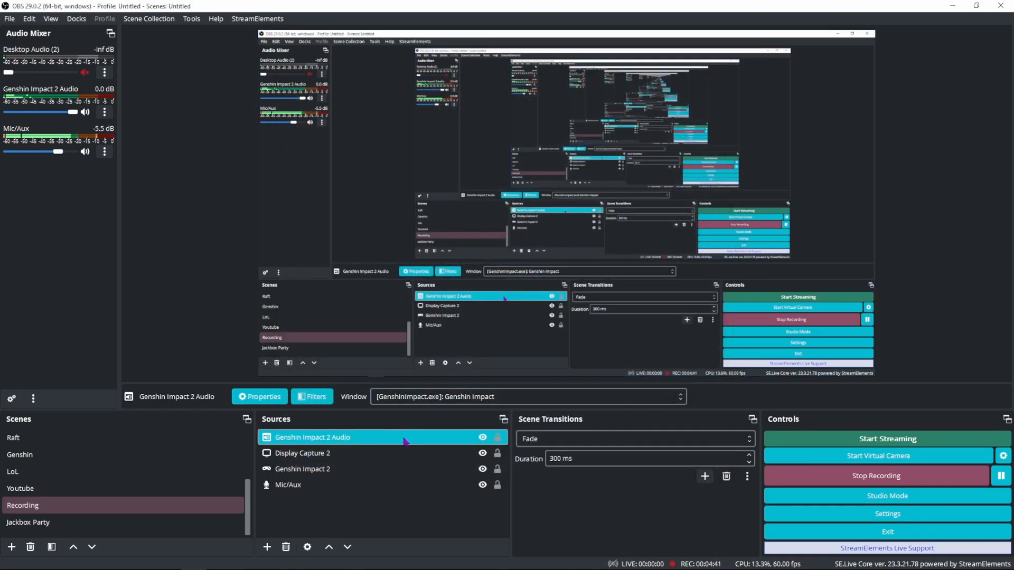
Step: Try to move Display Capture 2 below Genshin Impact 2 in the sources list
left_click(393, 469)
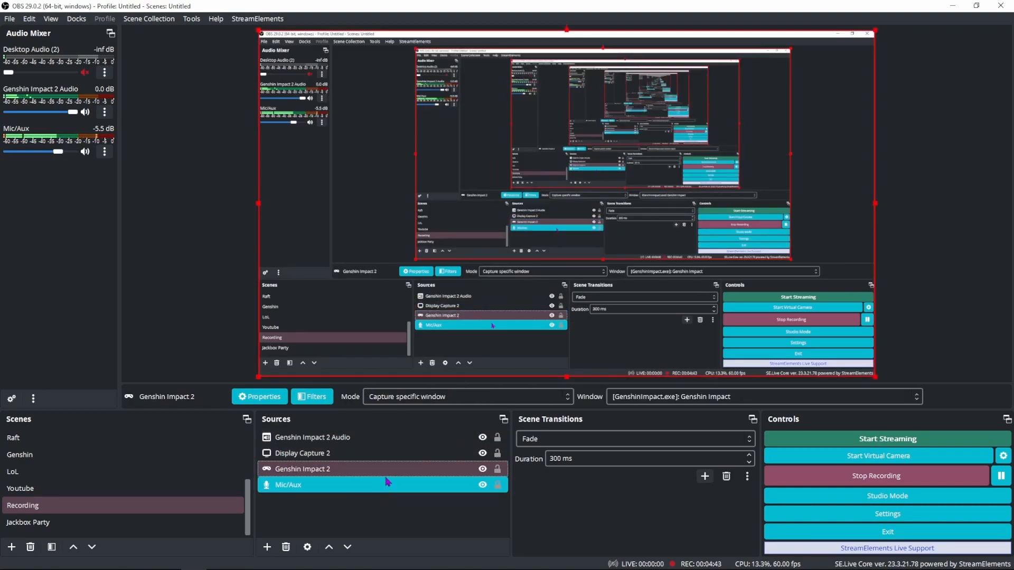
left_click(397, 453)
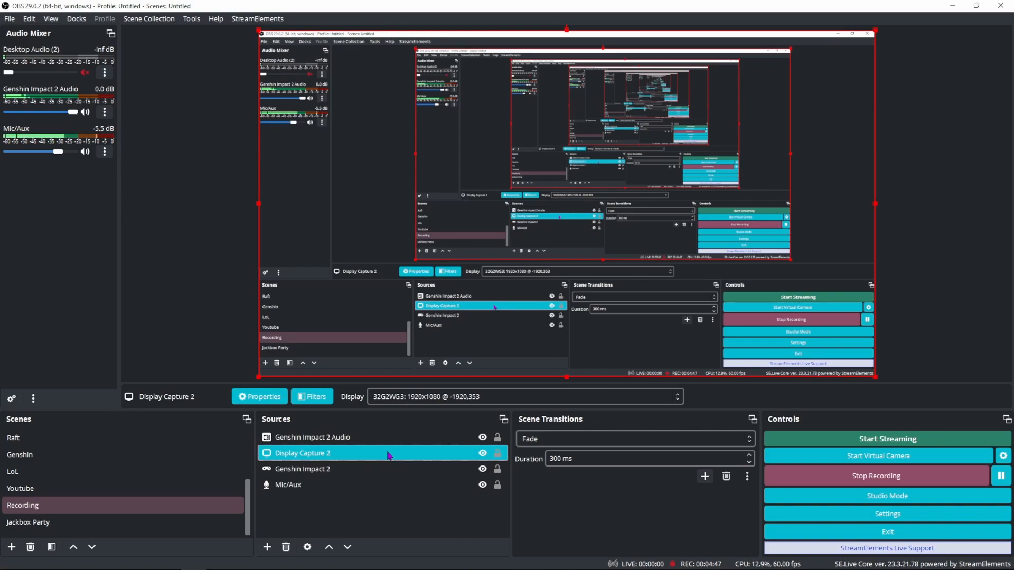
left_click_drag(379, 456, 415, 480)
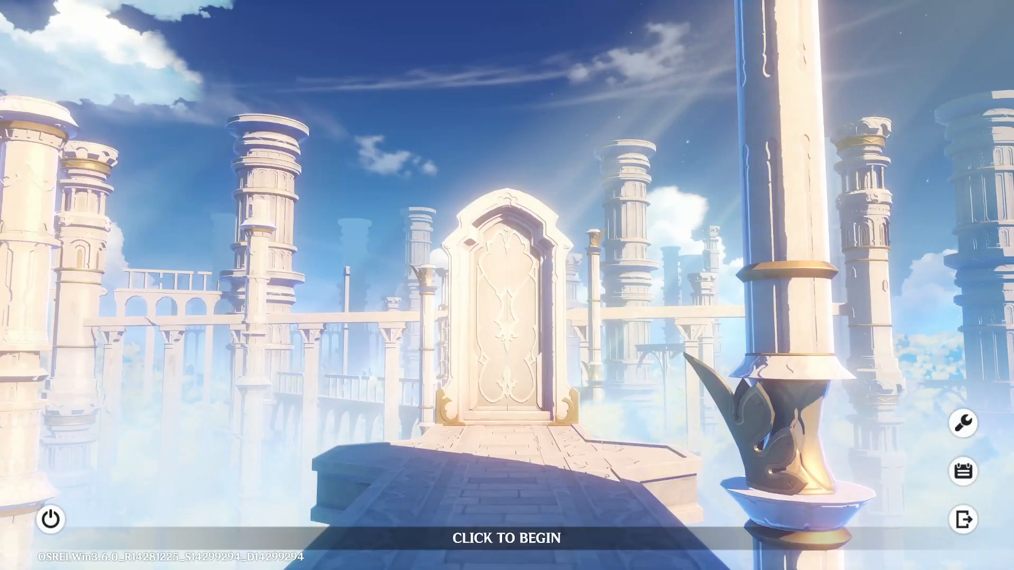
left_click(507, 538)
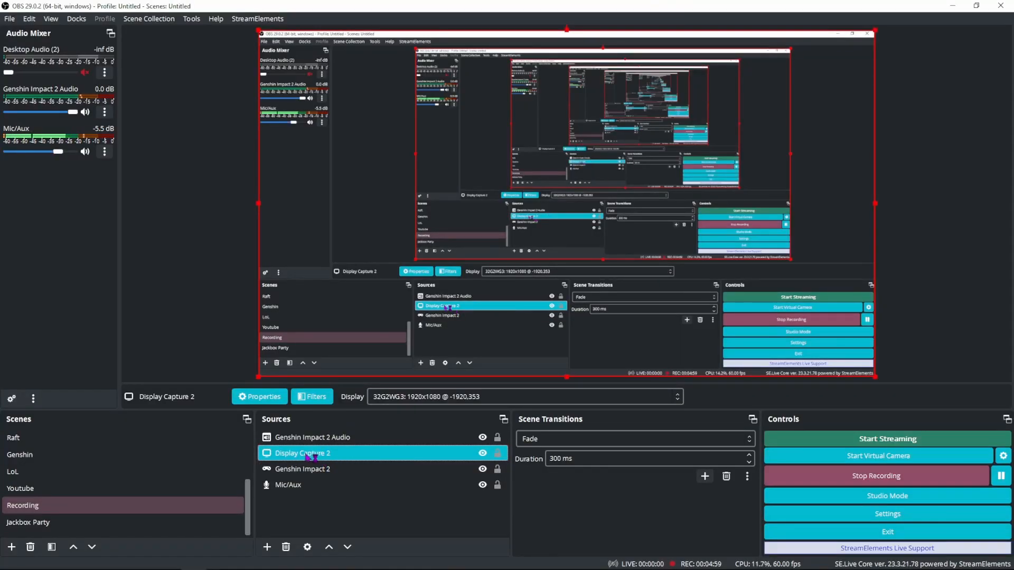
left_click(316, 469)
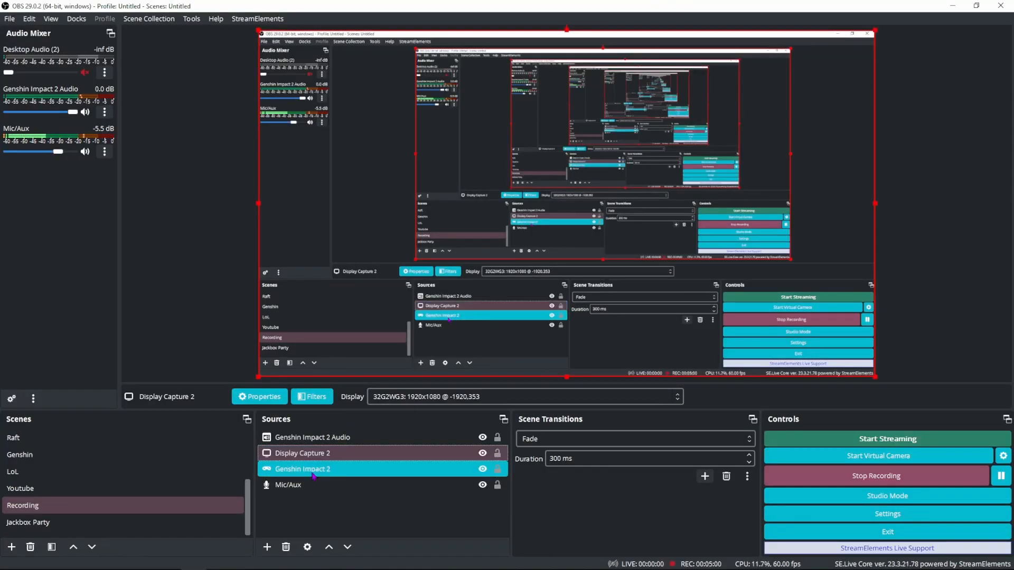
left_click(301, 457)
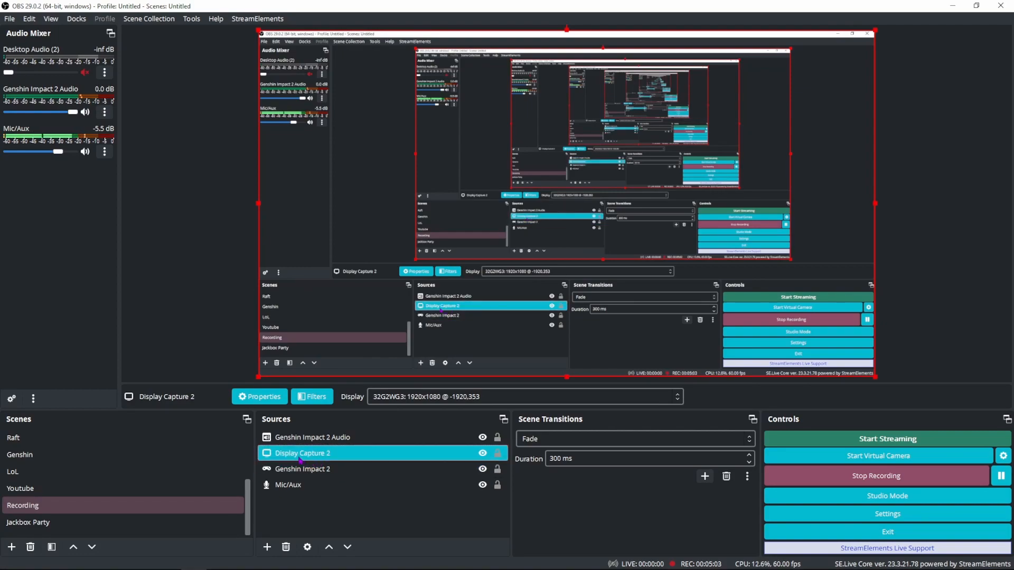
left_click(292, 470)
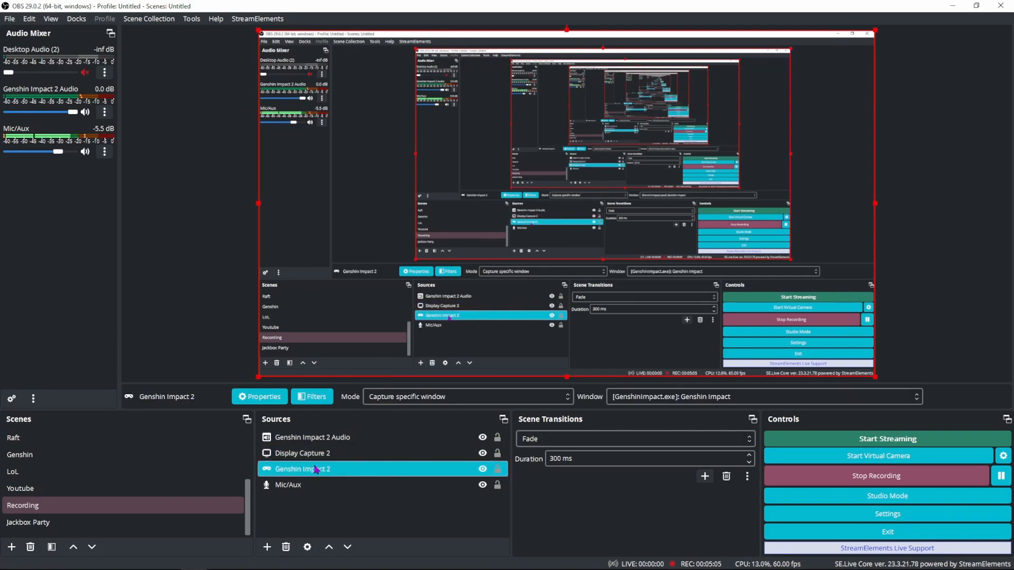
left_click(301, 438)
left_click(298, 485)
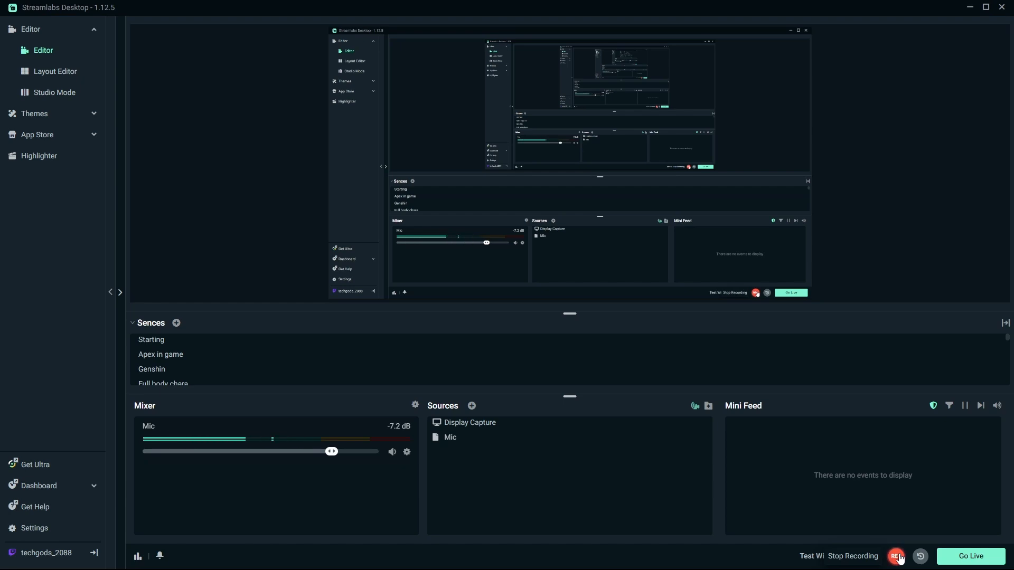
left_click(513, 440)
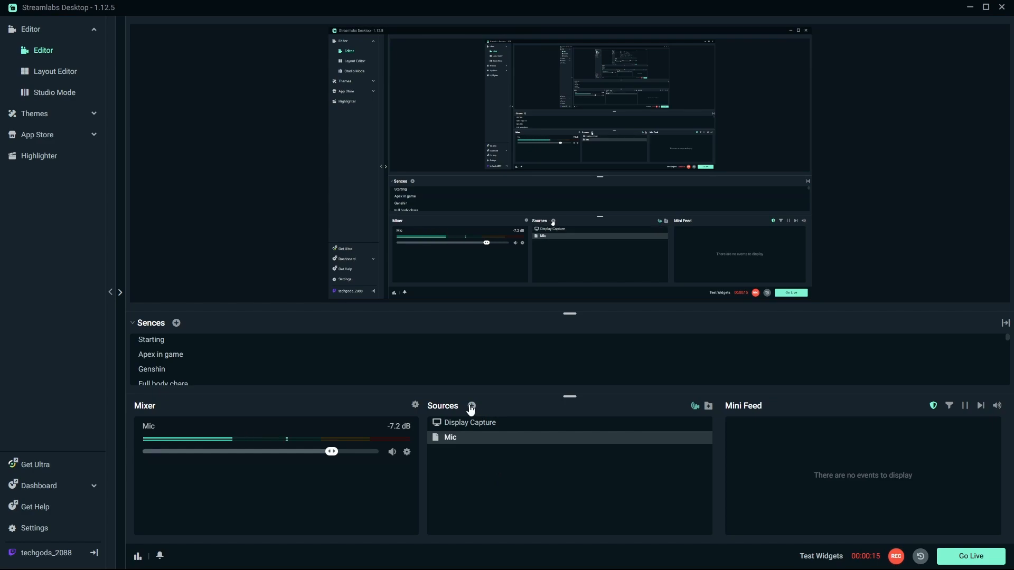
left_click(472, 406)
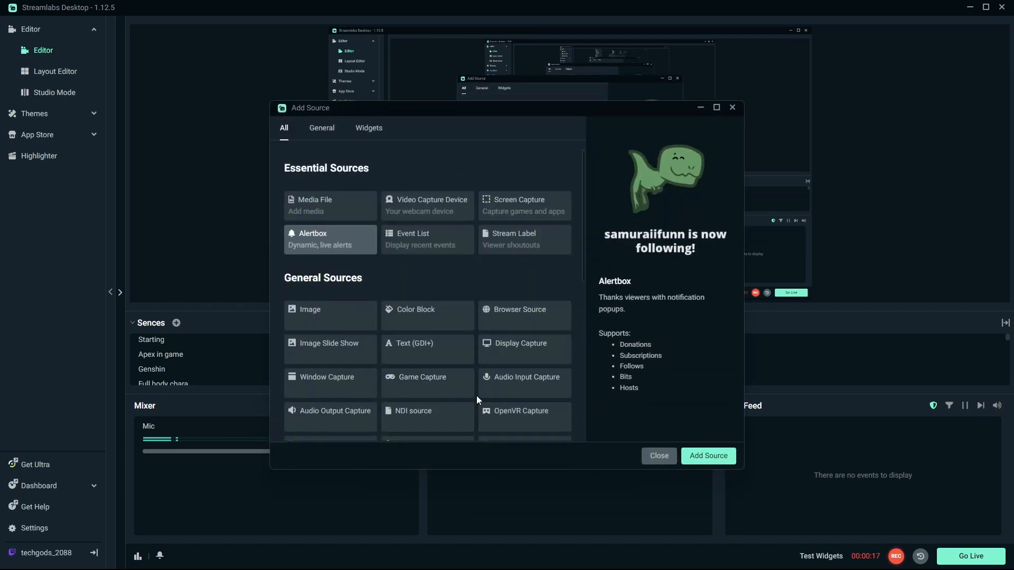
left_click(657, 456)
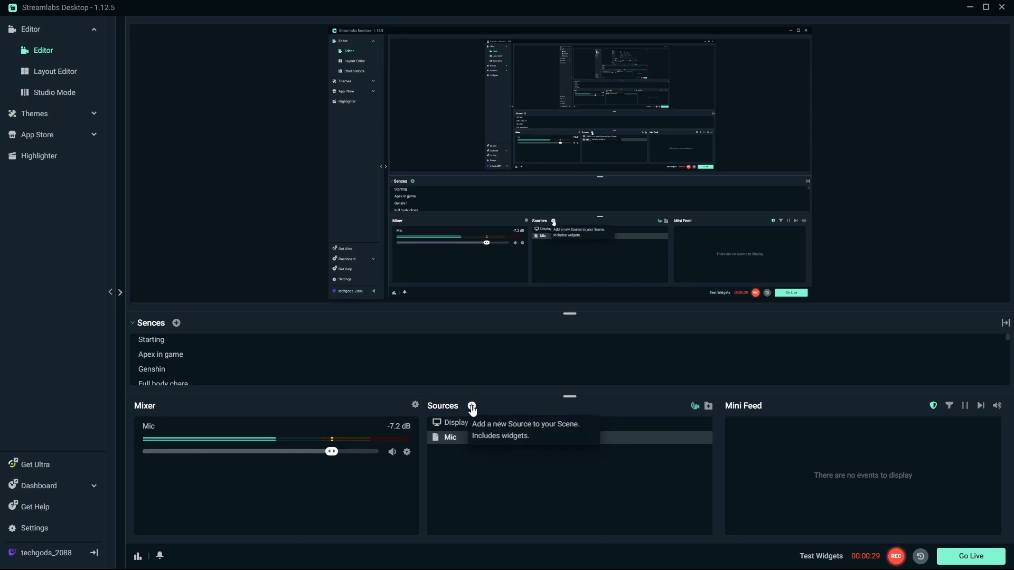
left_click(472, 406)
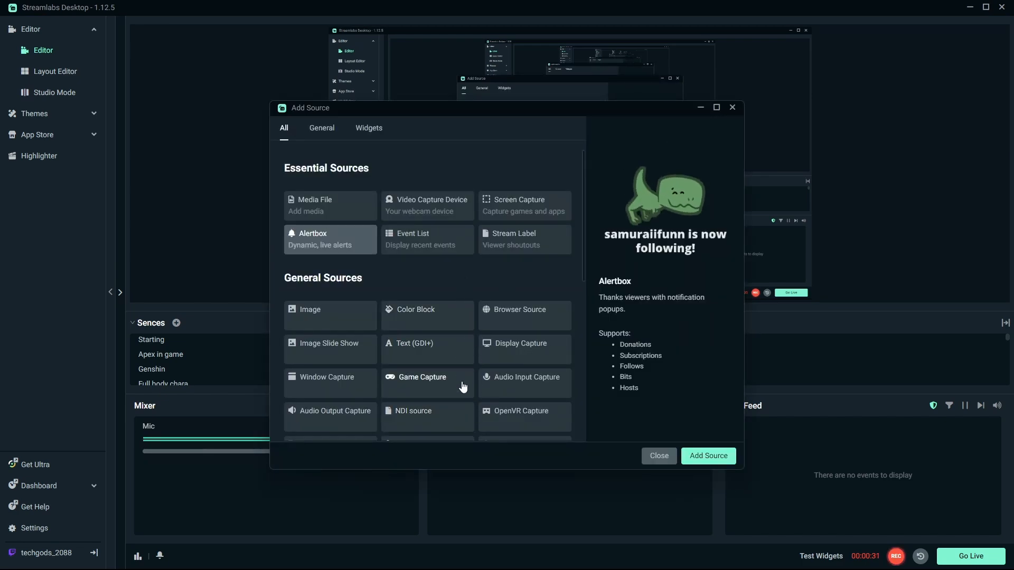
scroll(426, 377, "down", 1)
left_click(445, 361)
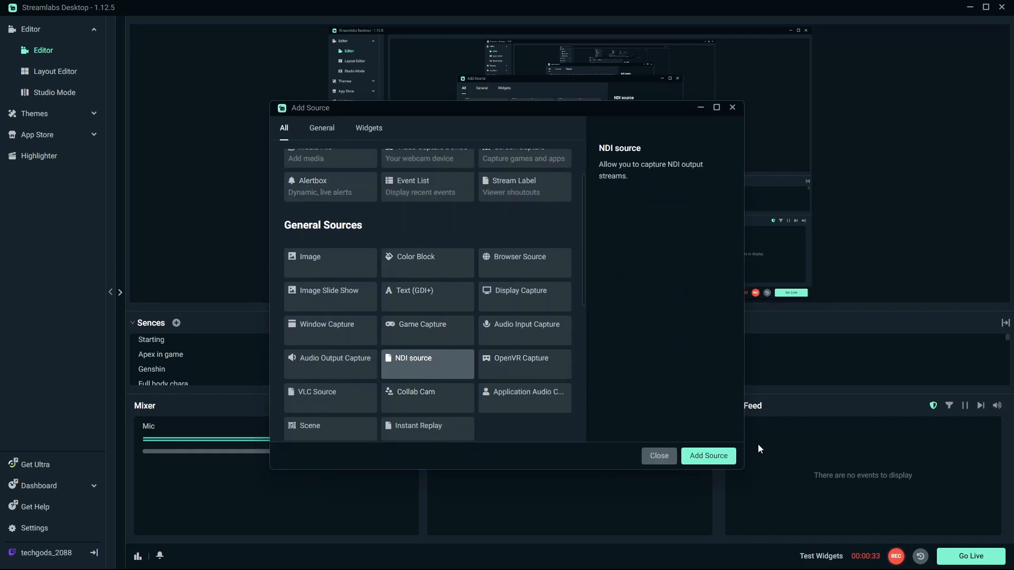
left_click(709, 456)
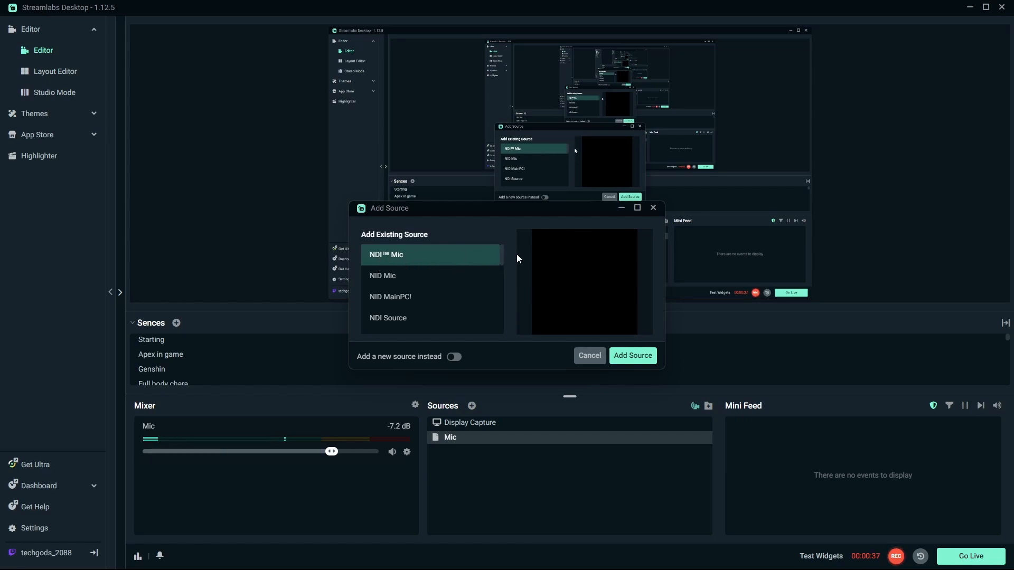
mouse_move(505, 256)
left_mouse_down()
mouse_move(502, 322)
mouse_move(507, 245)
left_mouse_up()
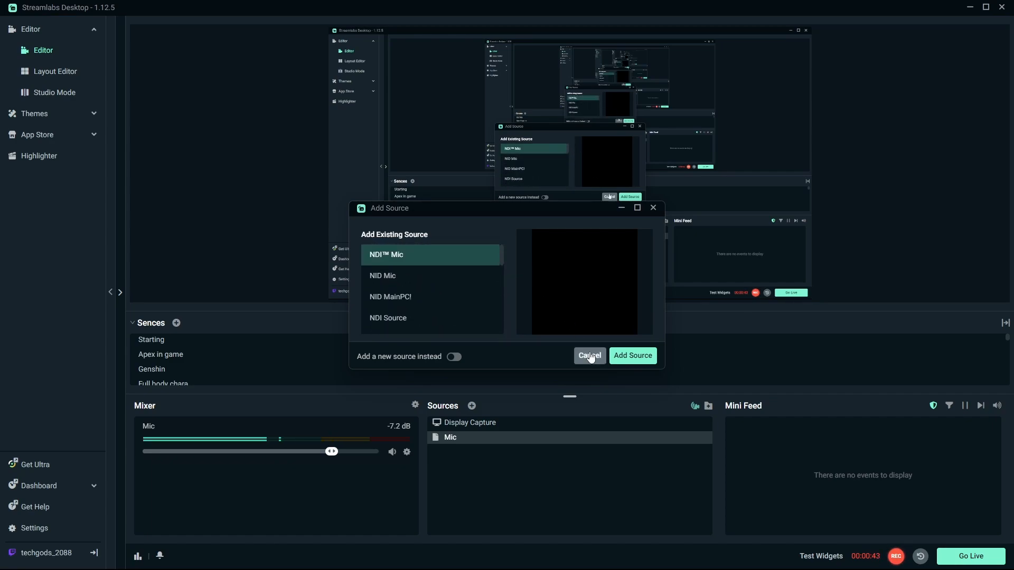
left_click(591, 354)
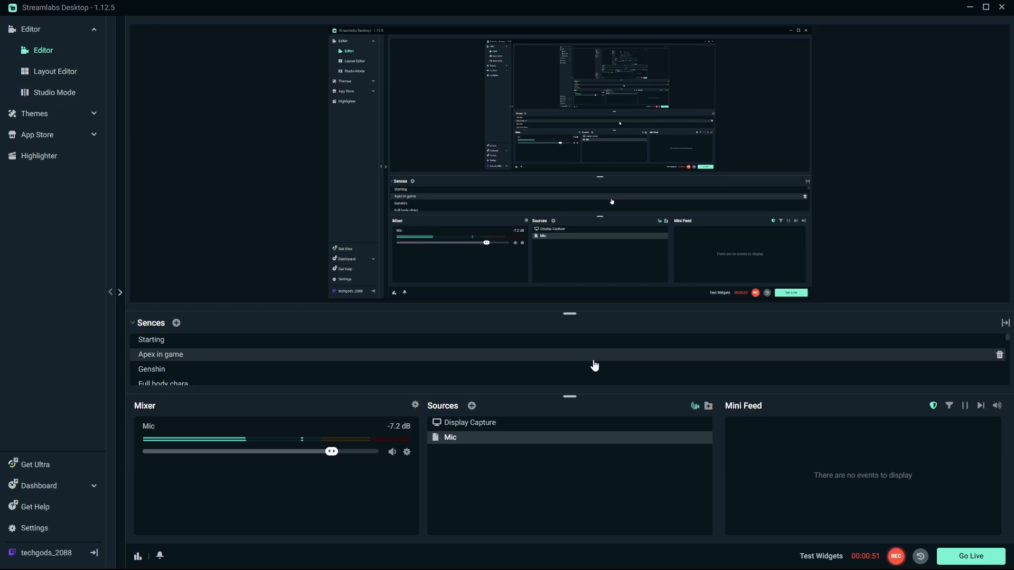
Step: Add a new NDI source named Genshin Audio 2 to the current scene
left_click(472, 407)
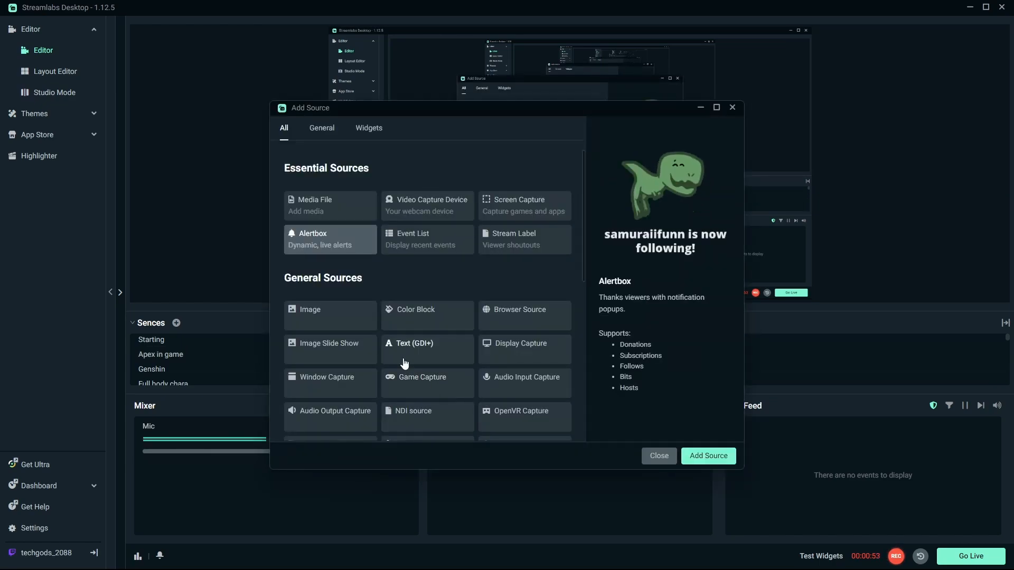
scroll(471, 369, "down", 1)
left_click(435, 370)
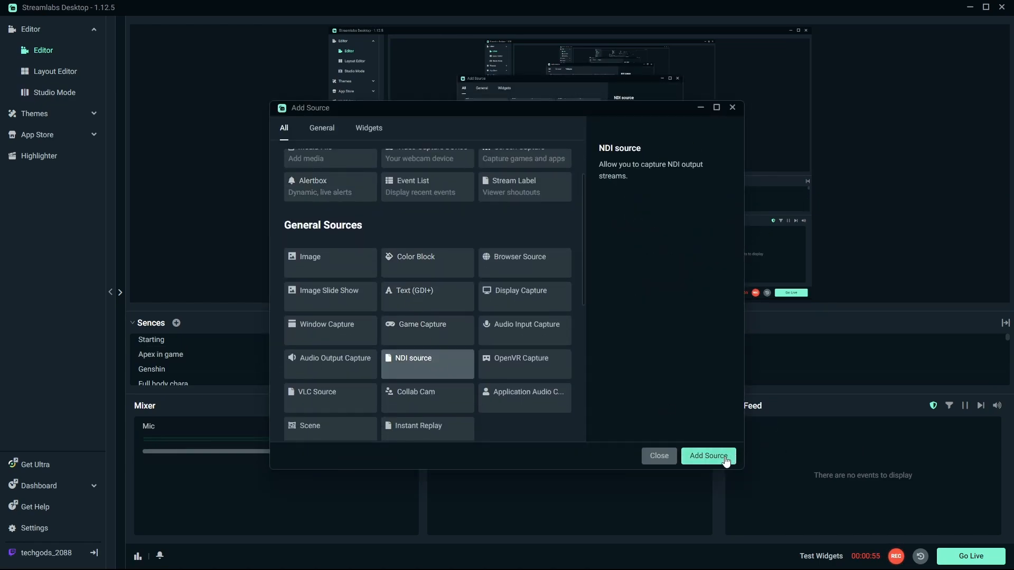
left_click(708, 456)
left_click(454, 357)
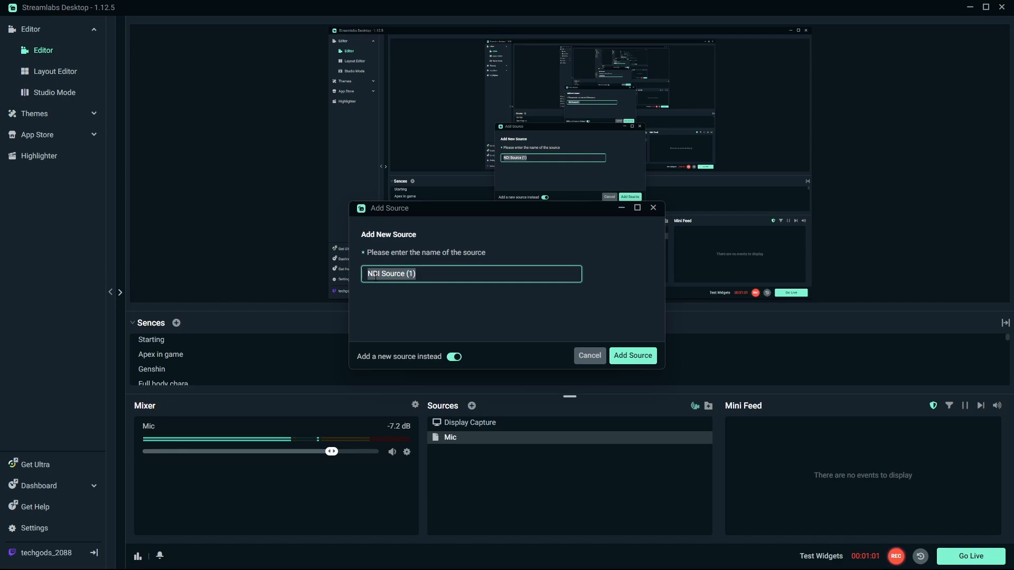
type("Gesn")
key("BackSpace")
key("BackSpace")
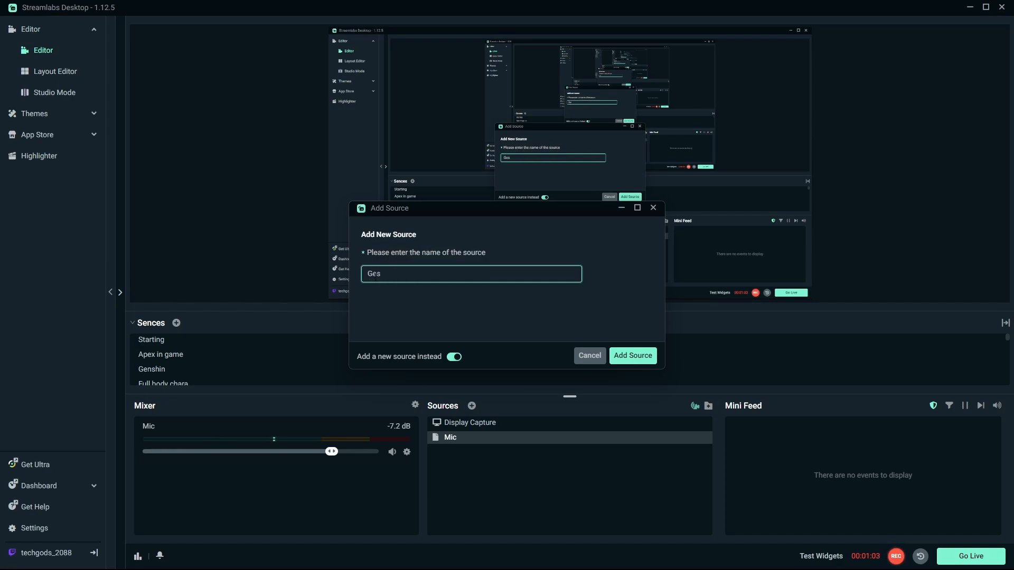
type("nshin Imapc")
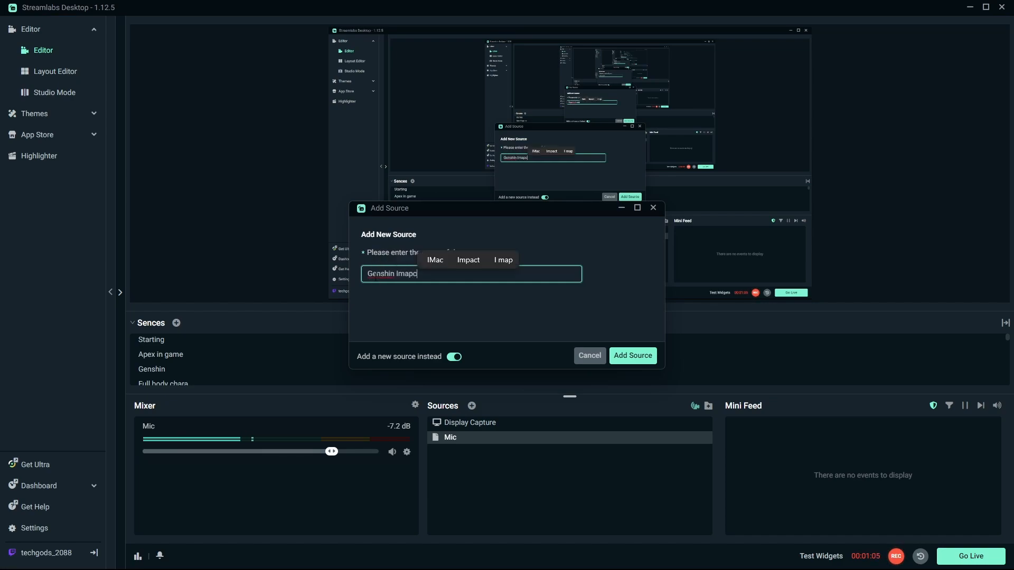
key("BackSpace")
key("BackSpace")
key("BackSpace")
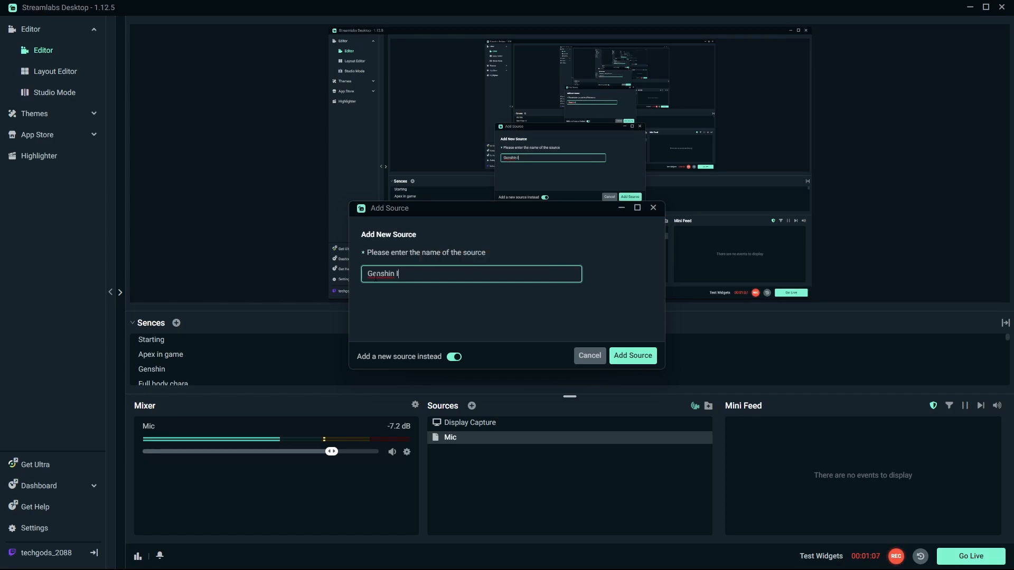
type("Audio 2")
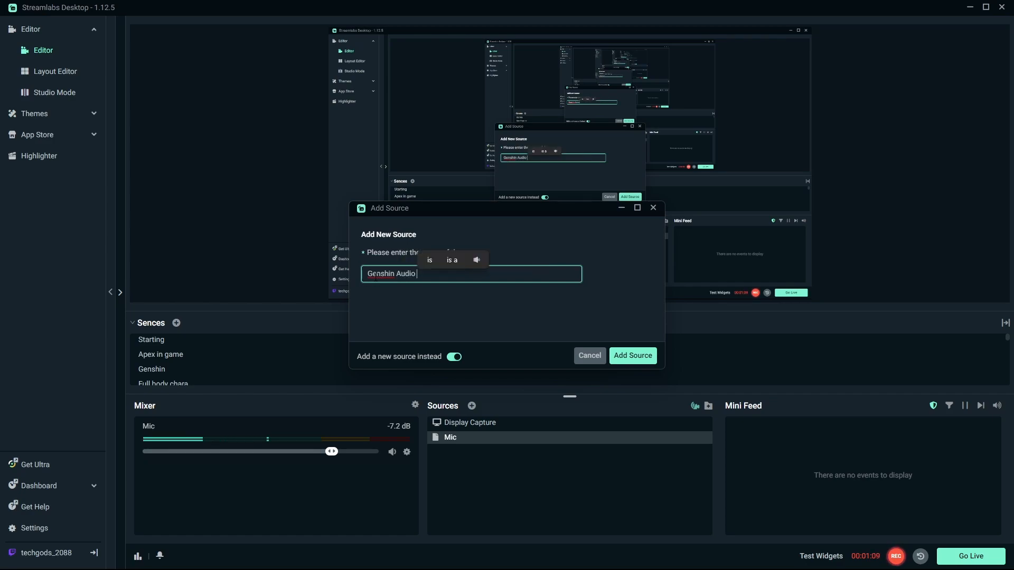
key("Return")
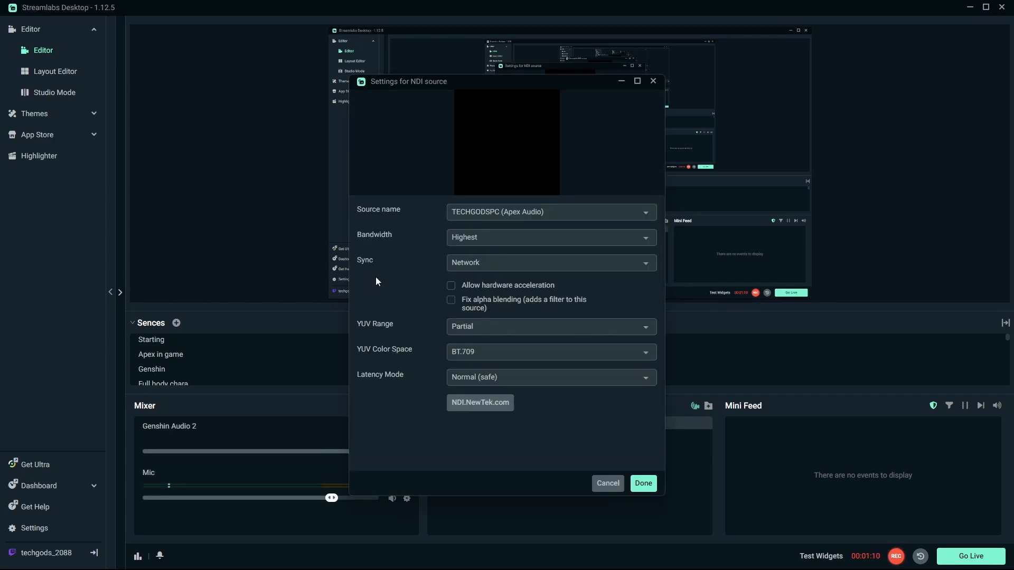
Step: Browse the NDI source name list, then confirm the Genshin Audio 2 source settings
left_click(542, 211)
scroll(571, 254, "down", 2)
scroll(576, 269, "down", 5)
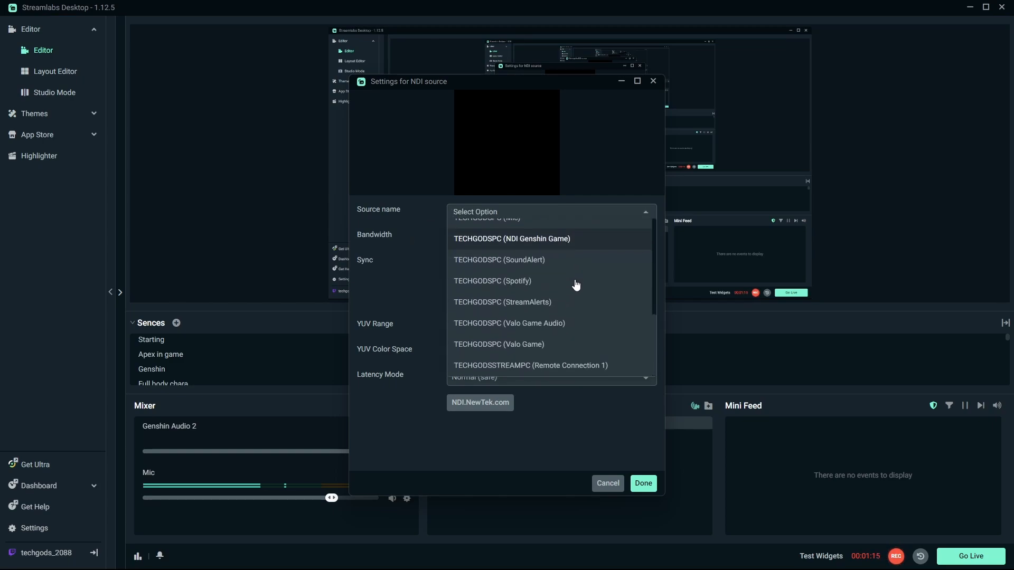
scroll(577, 315, "up", 10)
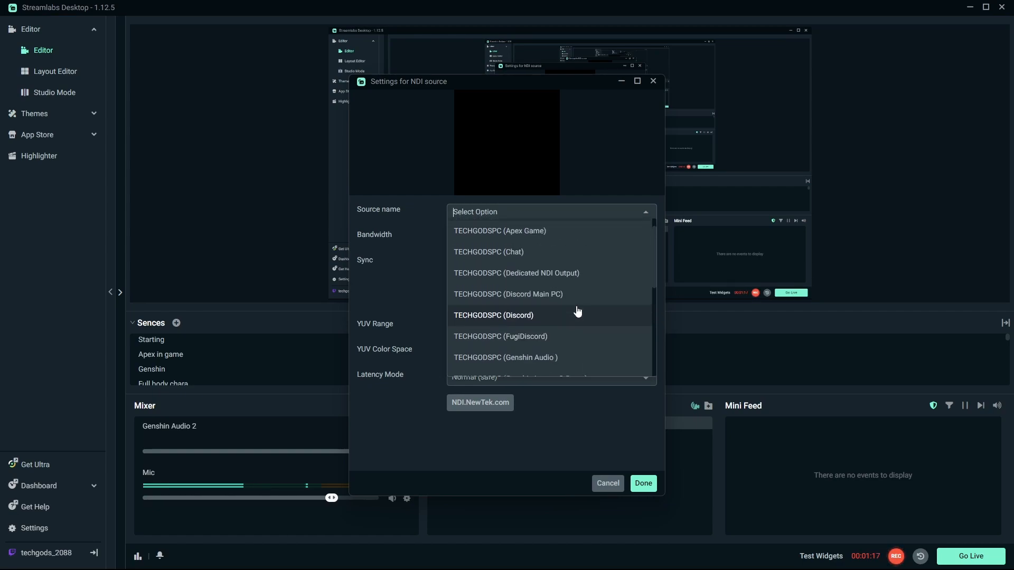
left_click(571, 426)
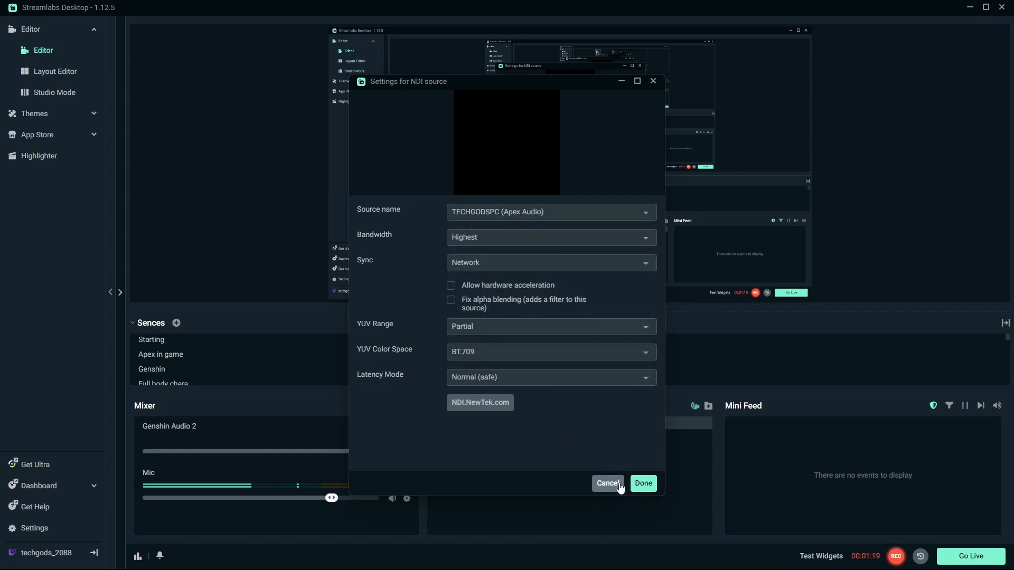
left_click(646, 483)
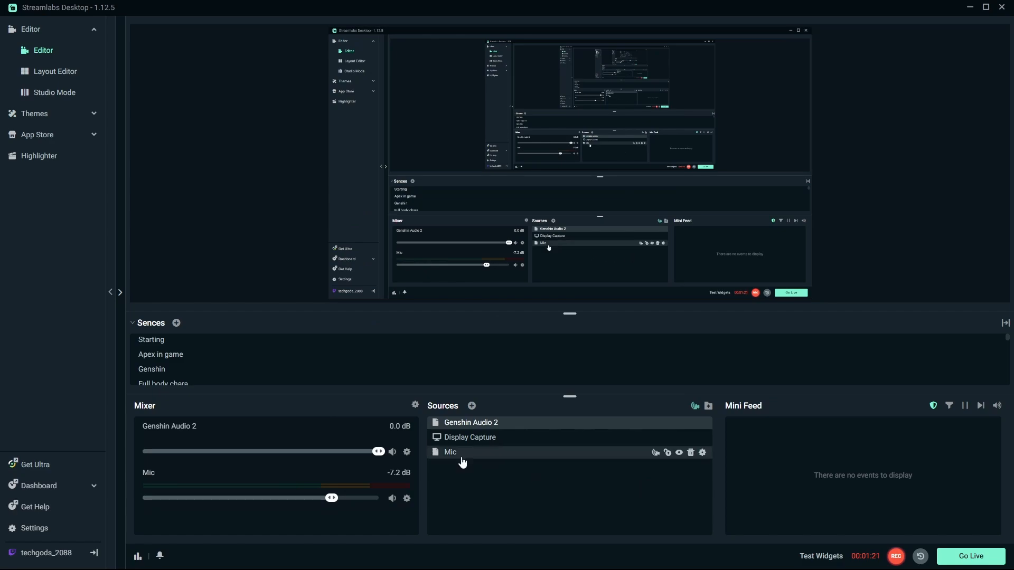
Step: Add a new NDI source named Genshin Impact 2 Game to the scene
left_click(473, 406)
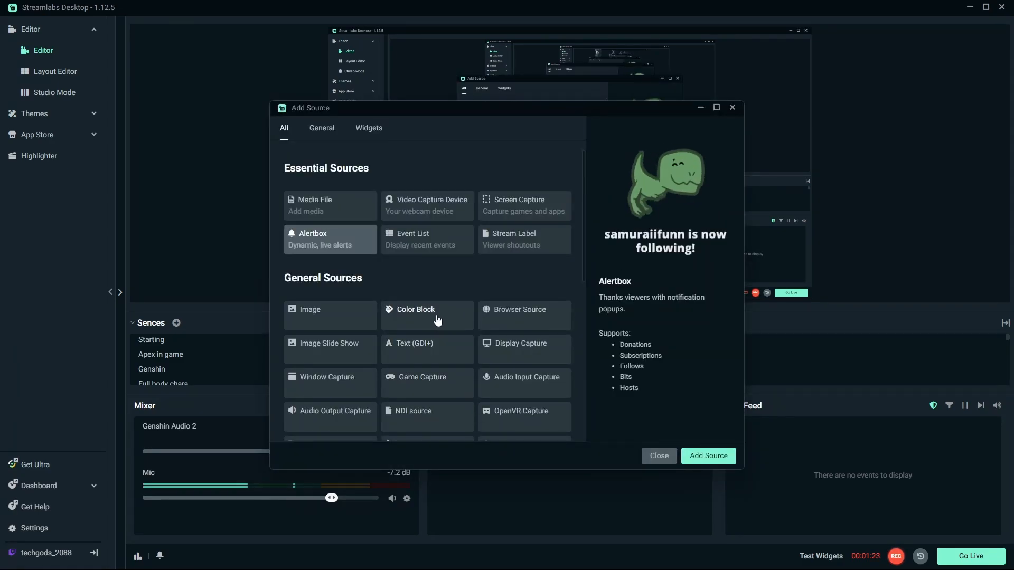
left_click(473, 415)
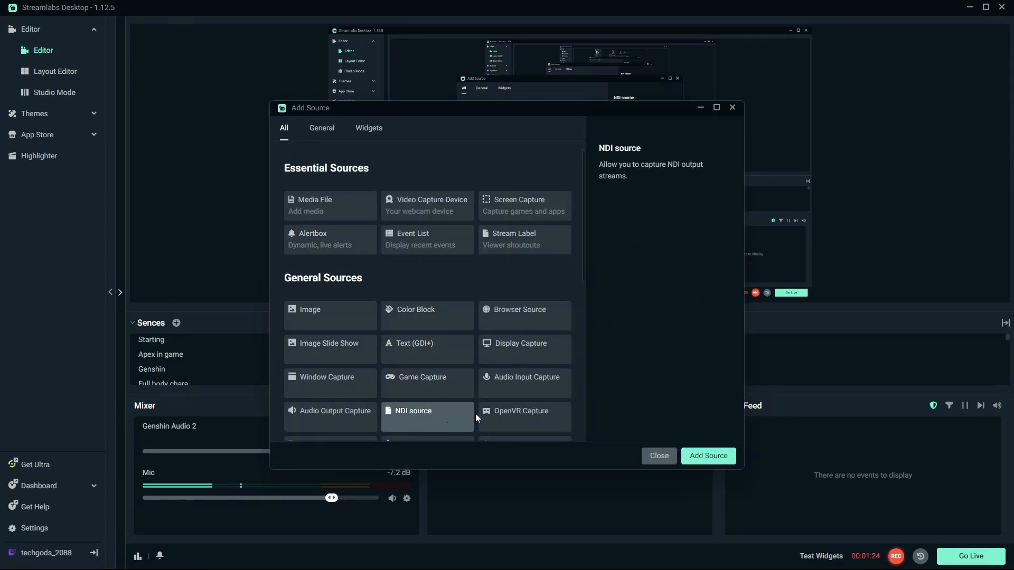
left_click(708, 456)
left_click(454, 358)
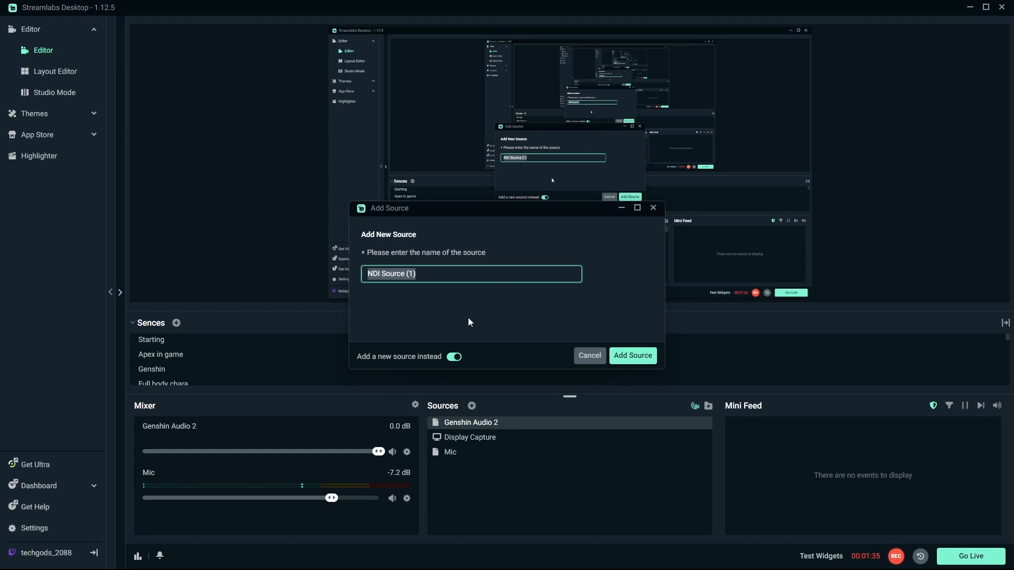
type("Genshin Imapct")
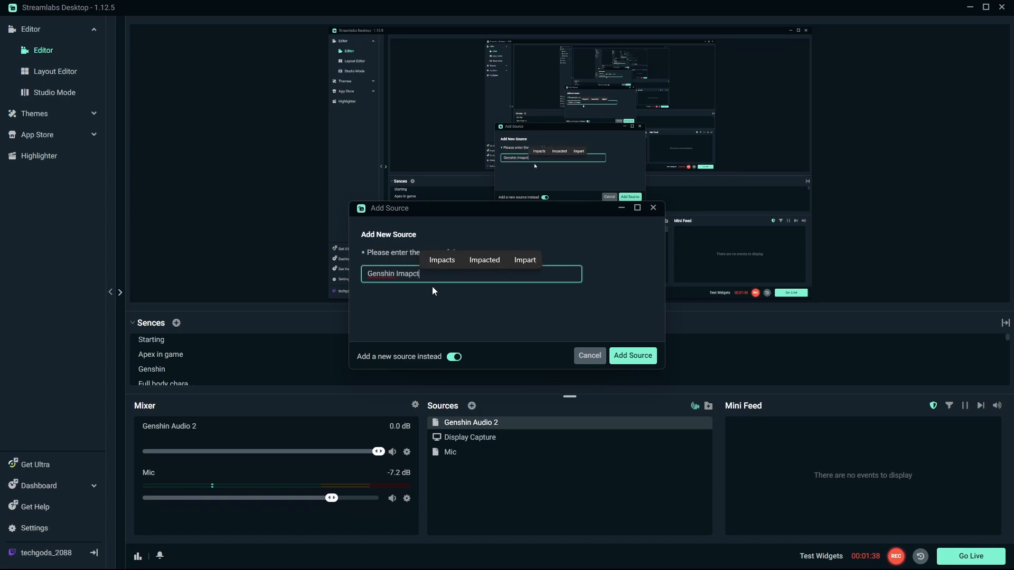
key("BackSpace")
type("pact 2 Game")
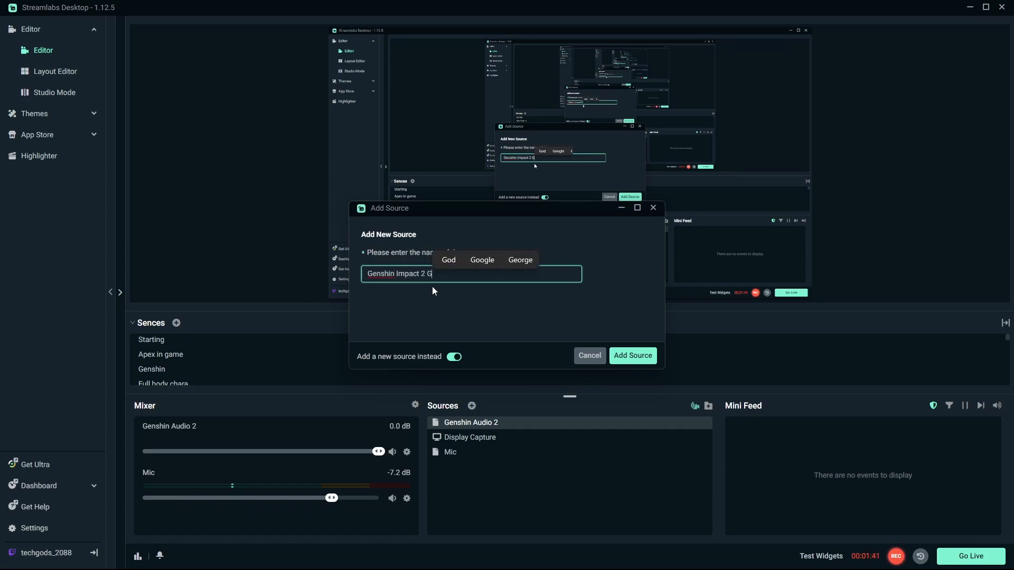
key("Return")
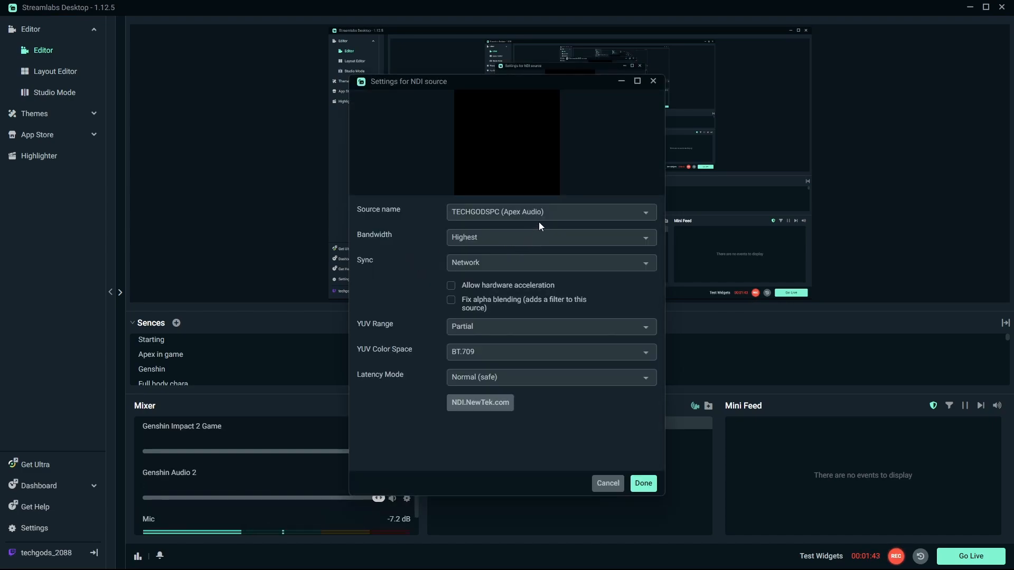
Step: Set the new NDI source's source name to TECHGODSPC (Genshin Impact 2 Game)
left_click(538, 215)
scroll(561, 285, "down", 3)
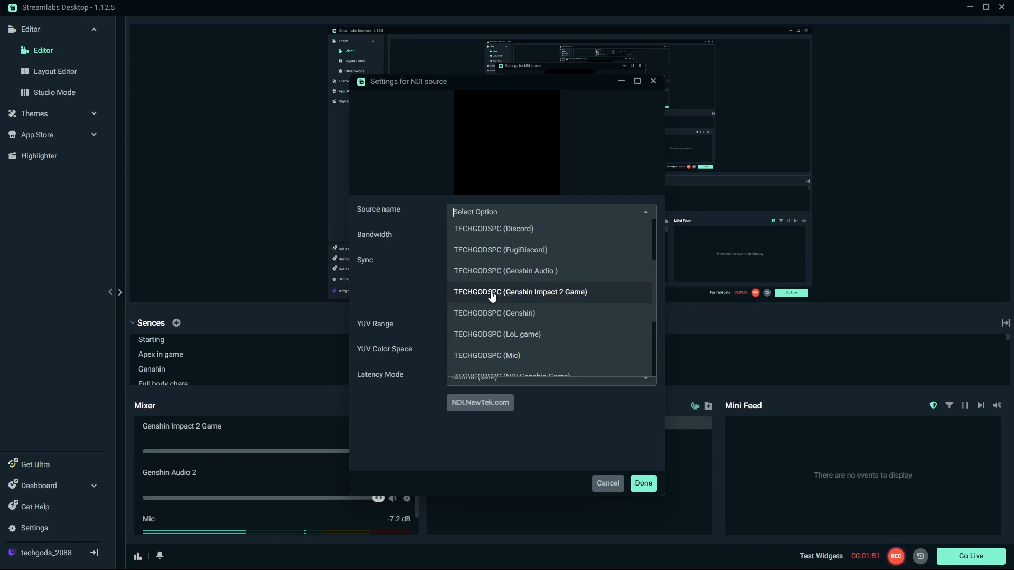
left_click(548, 293)
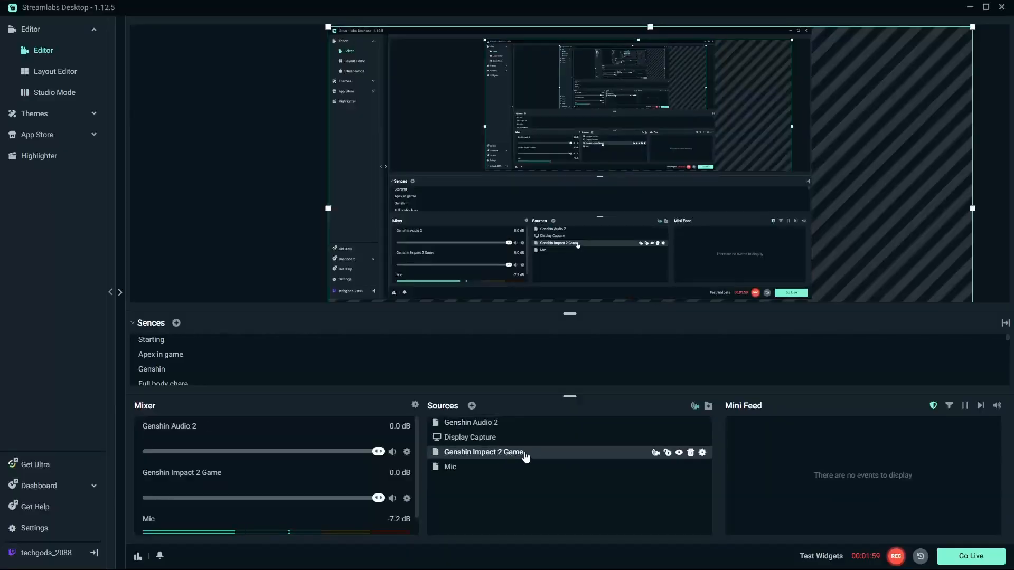
Step: Fit the Genshin Impact 2 Game source to the screen
right_click(845, 151)
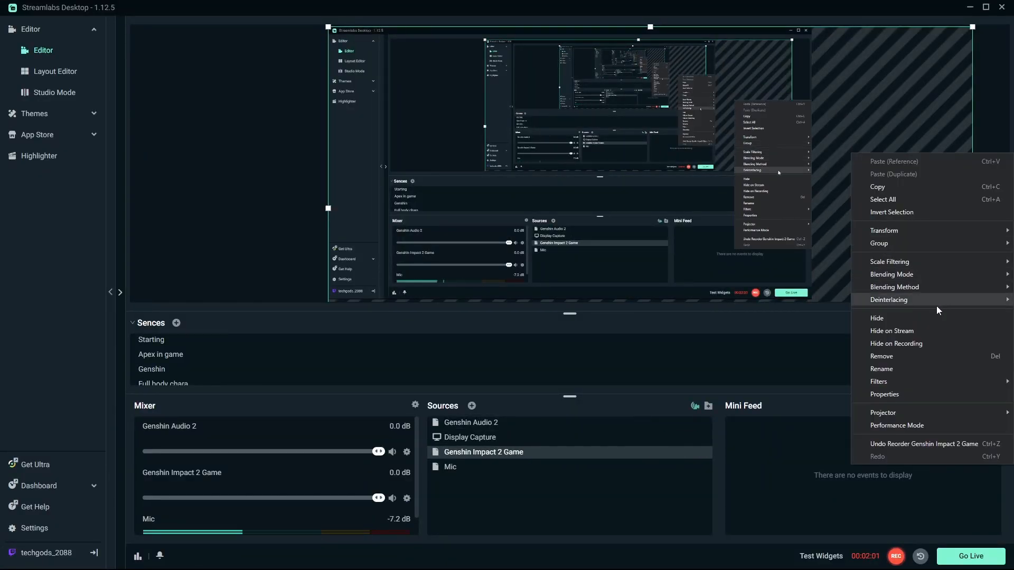
mouse_move(899, 231)
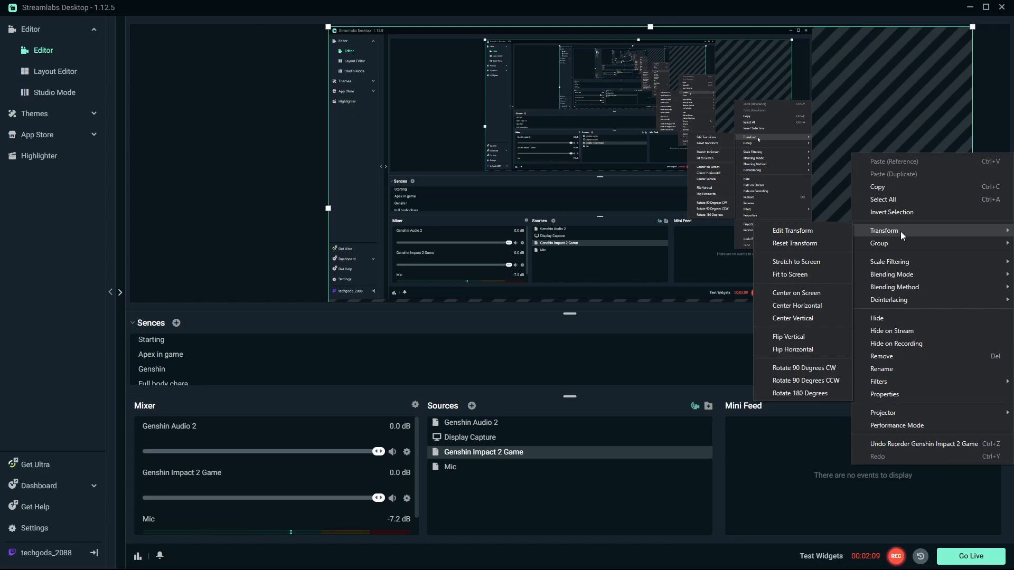
left_click(832, 167)
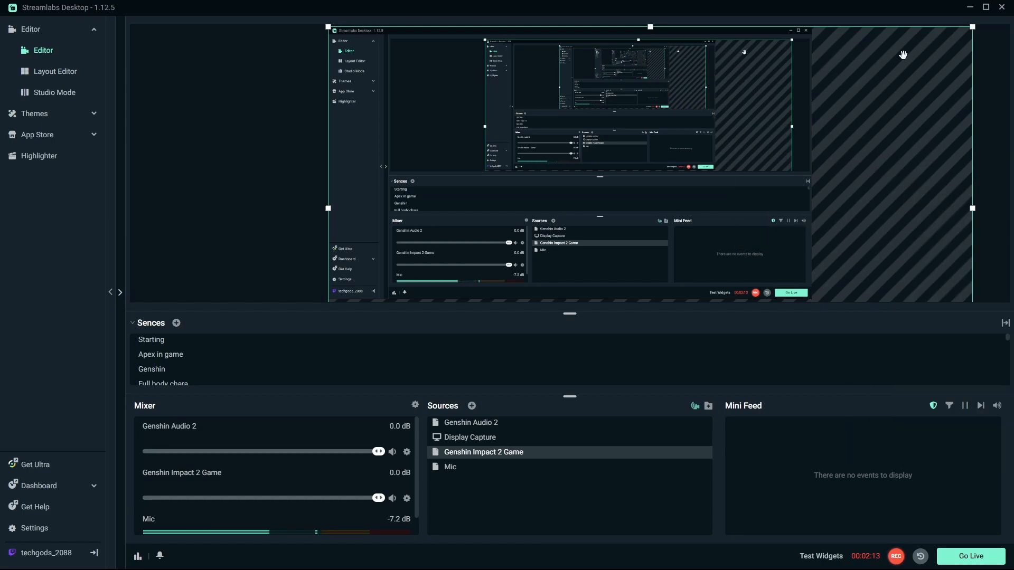
right_click(883, 166)
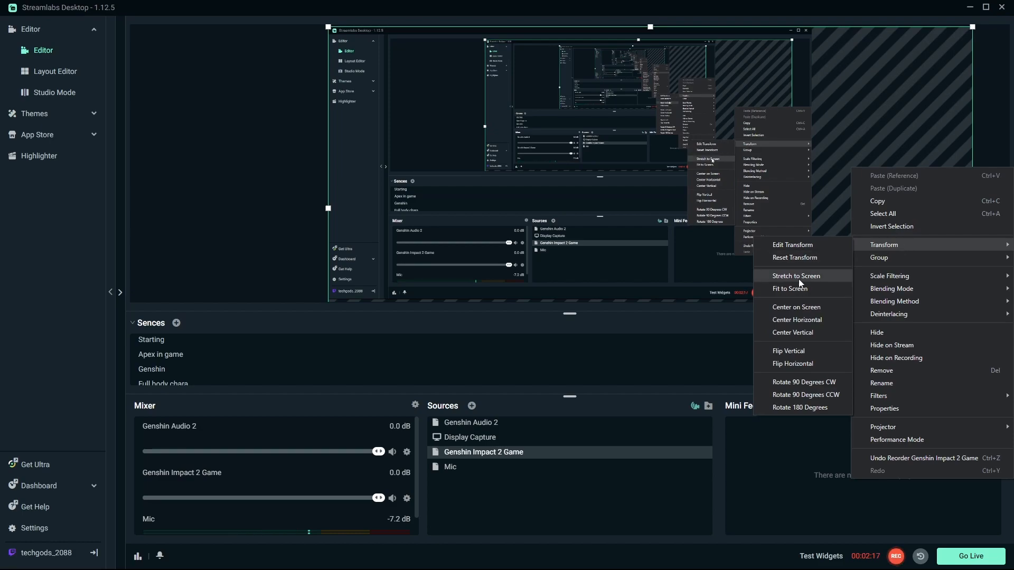
left_click(790, 290)
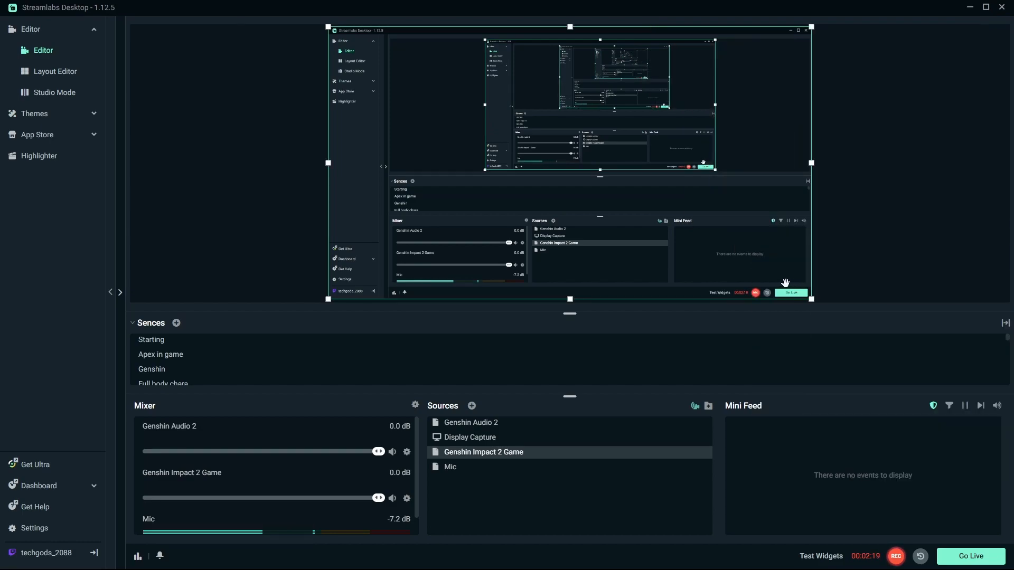
Step: Open the Genshin Impact 2 Game source's properties and set Sync to Source Timing and Bandwidth to Highest
right_click(497, 455)
mouse_move(549, 368)
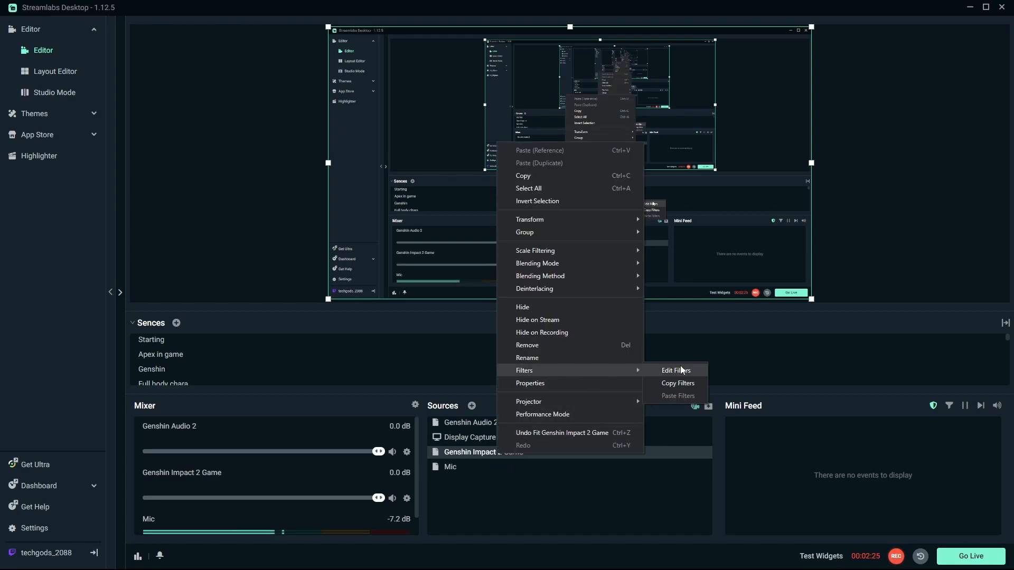
left_click(554, 384)
left_click_drag(873, 96, 509, 92)
left_click(550, 257)
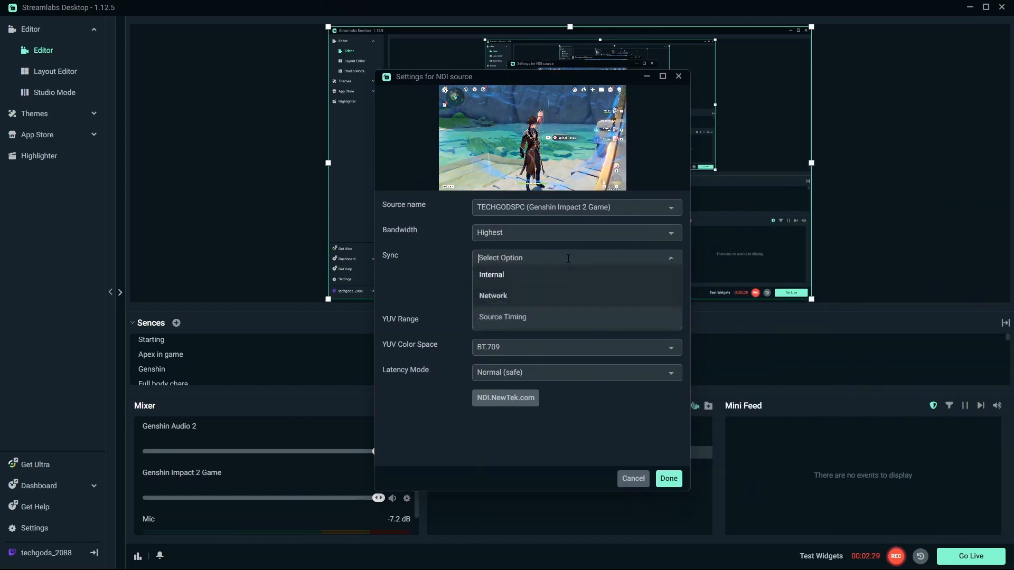
left_click(522, 317)
left_click(565, 232)
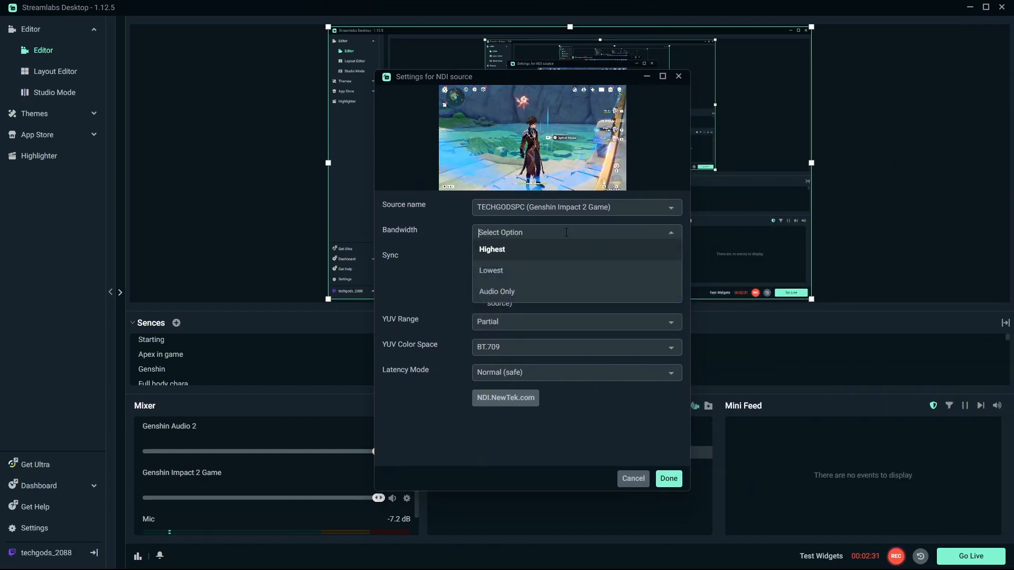
left_click(531, 252)
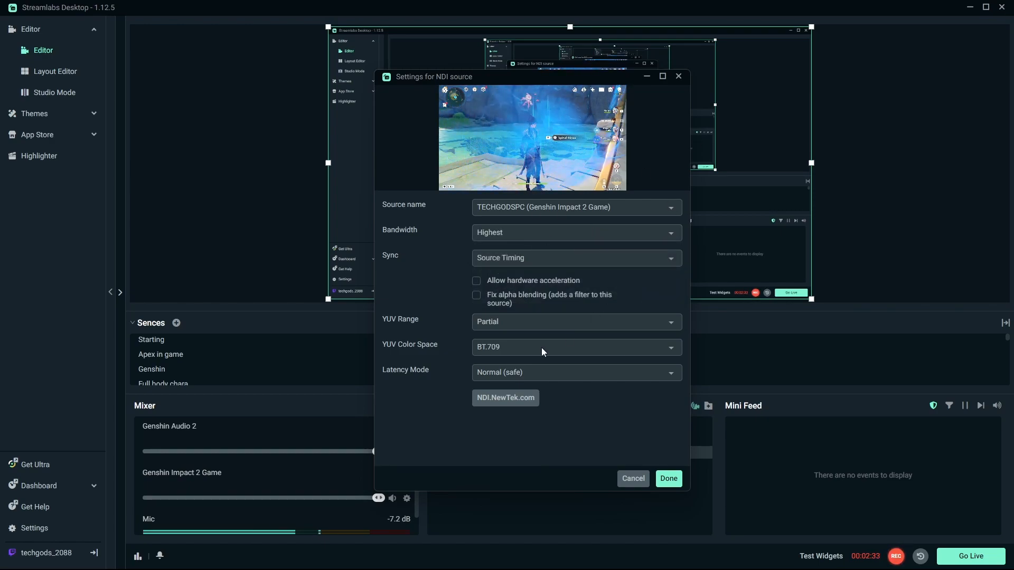
Step: Configure YUV Range Full, Latency Mode Low (experimental) and hardware acceleration on, then confirm the source settings
left_click(511, 321)
left_click(511, 305)
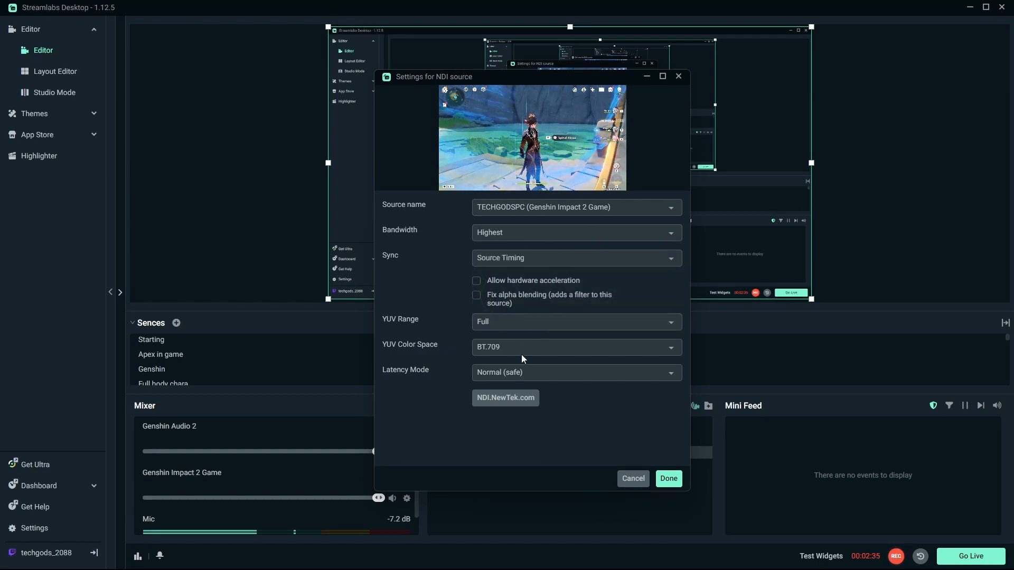
left_click(526, 374)
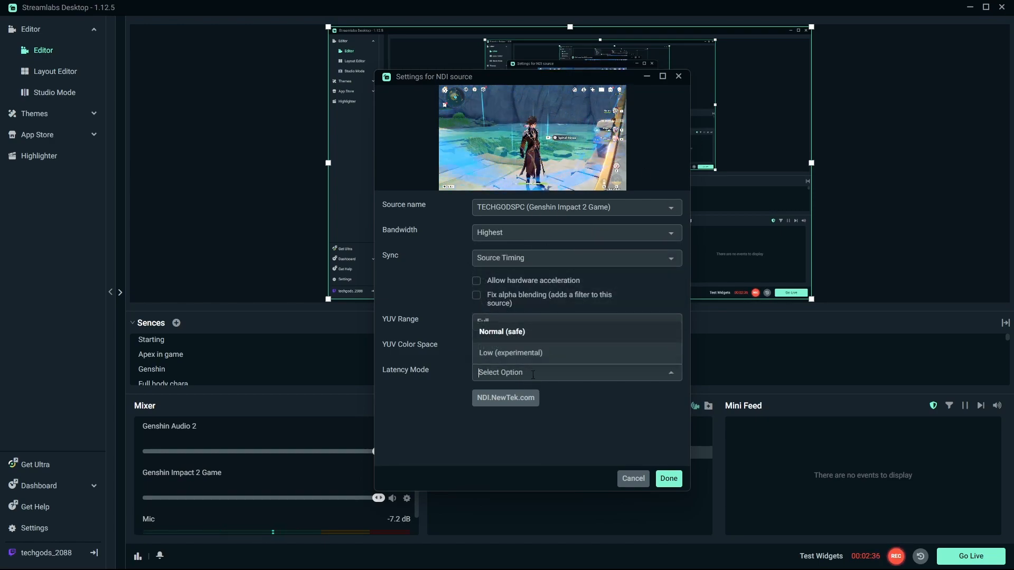
left_click(499, 353)
left_click(484, 282)
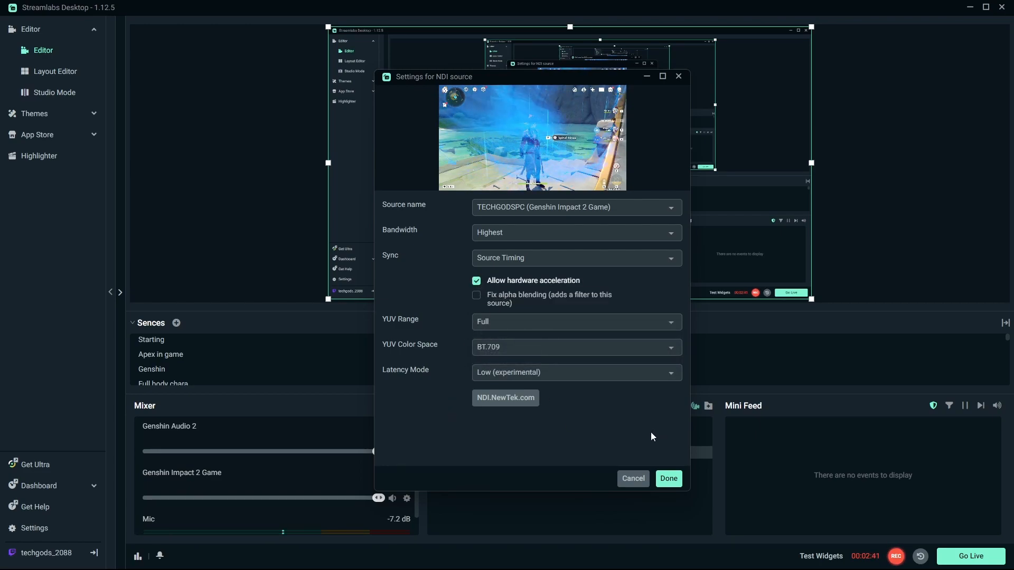
left_click(669, 479)
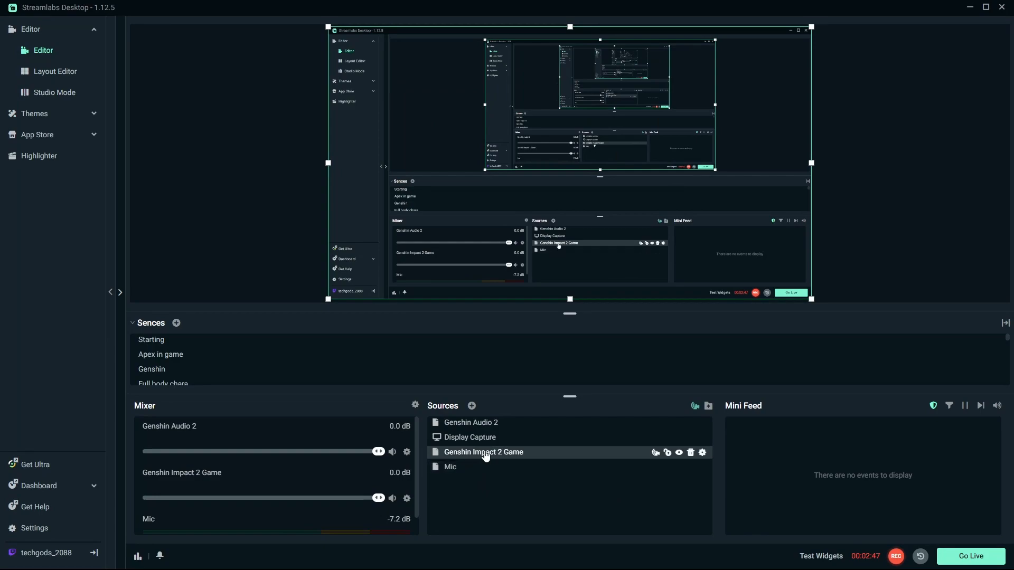
Step: Open the Genshin Audio 2 source's properties and browse its NDI source name list
left_click(518, 426)
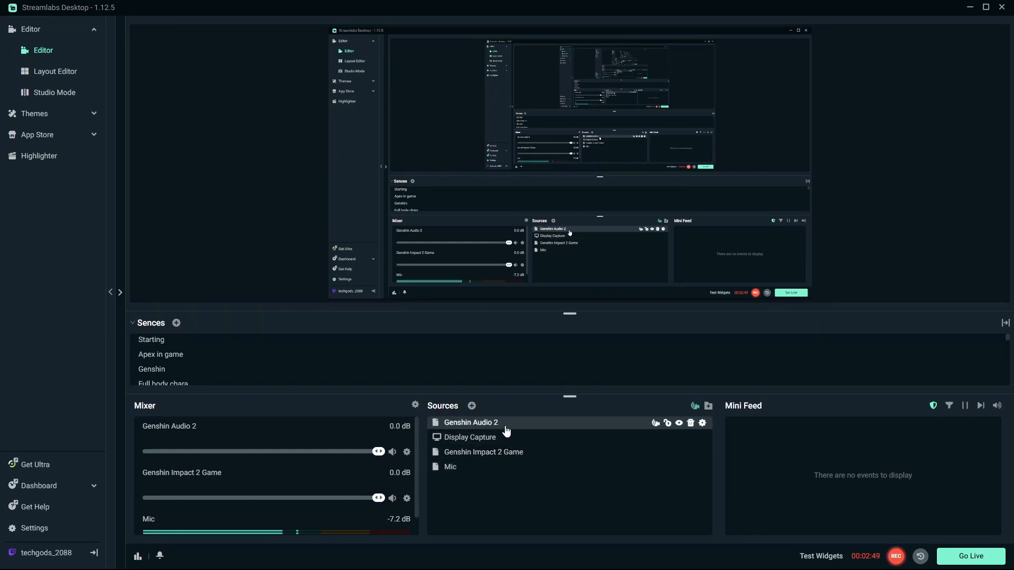
double_click(505, 424)
left_click(530, 212)
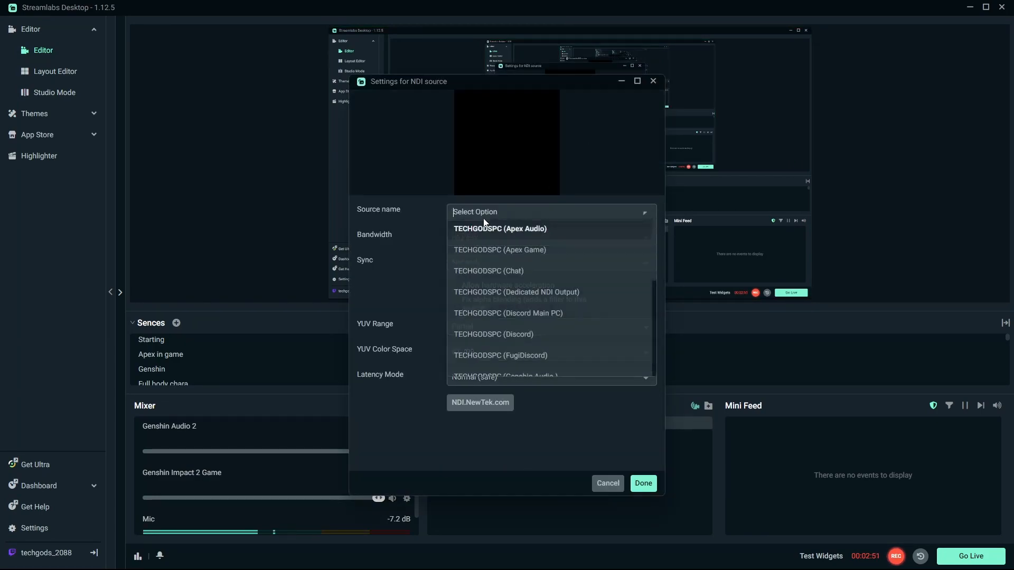
scroll(607, 293, "down", 3)
scroll(599, 296, "down", 2)
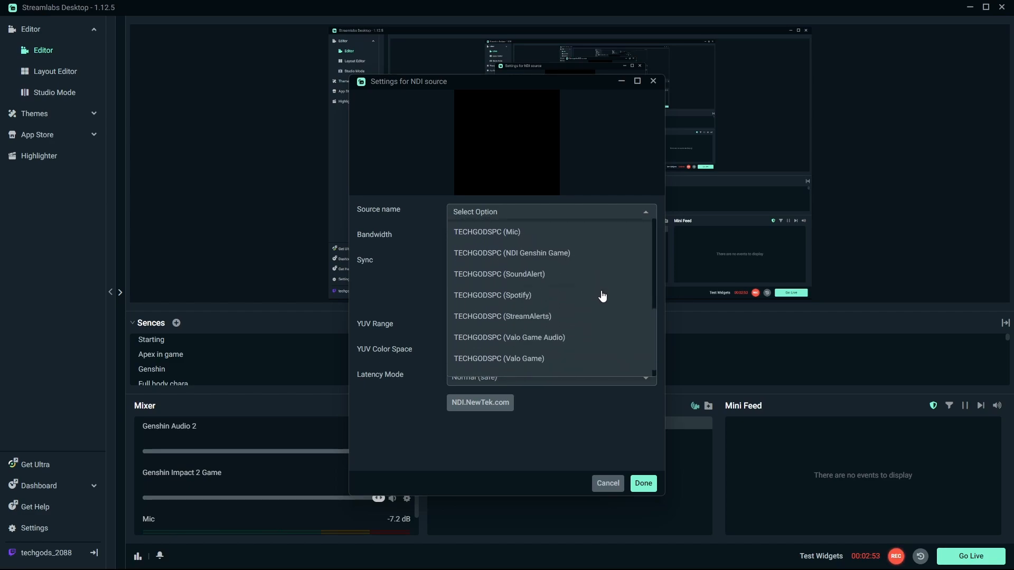
scroll(581, 317, "up", 5)
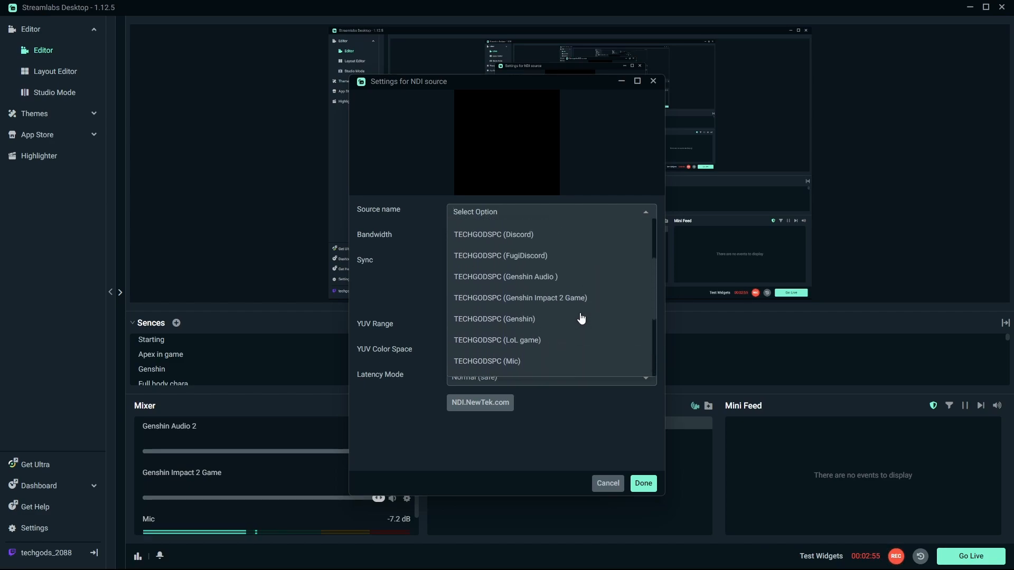
scroll(588, 248, "down", 3)
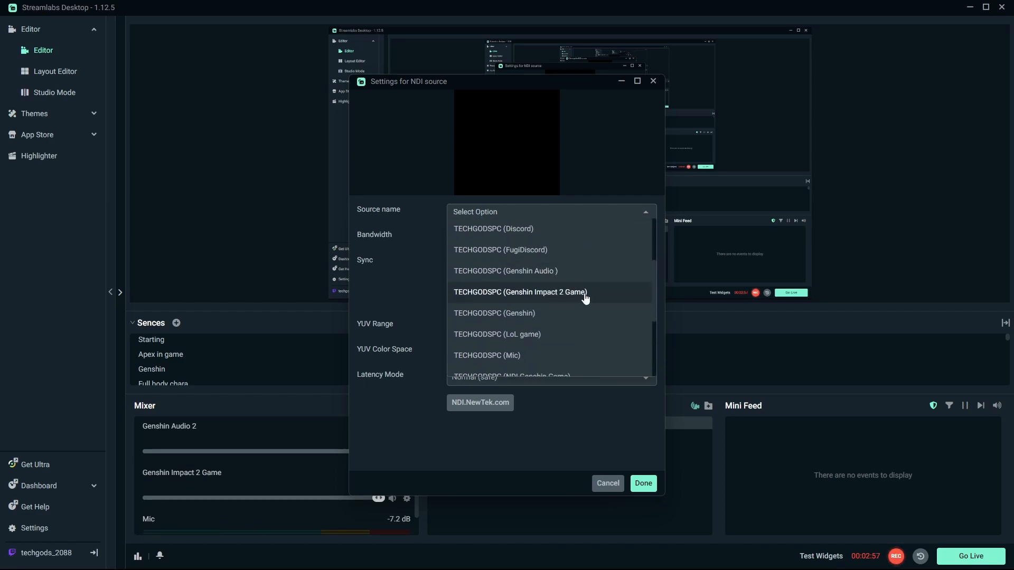
left_click(536, 297)
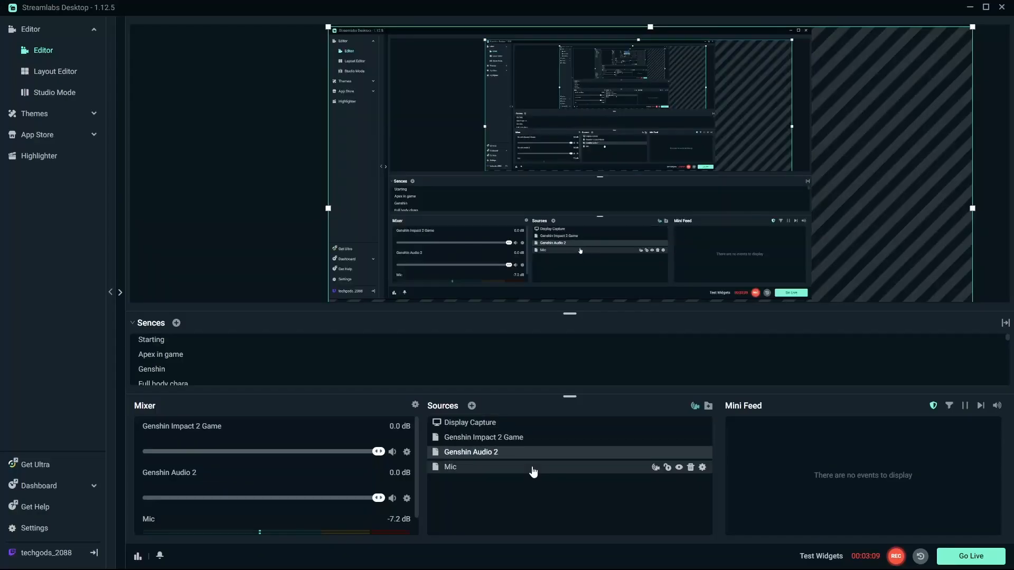
Step: Reopen the Genshin Audio 2 properties, bring the dialog into view, and scroll through the available NDI source names
right_click(506, 453)
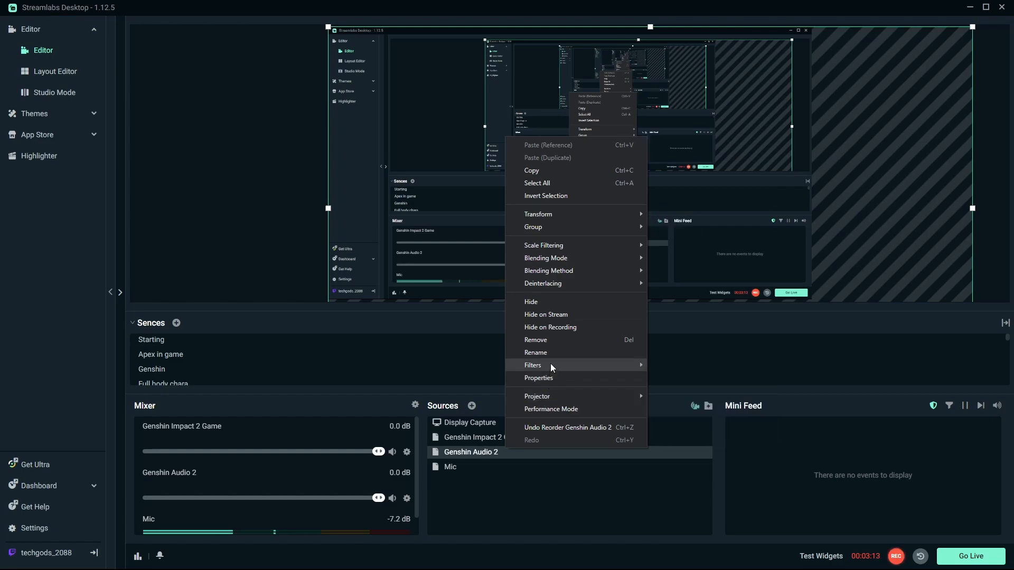
left_click(549, 379)
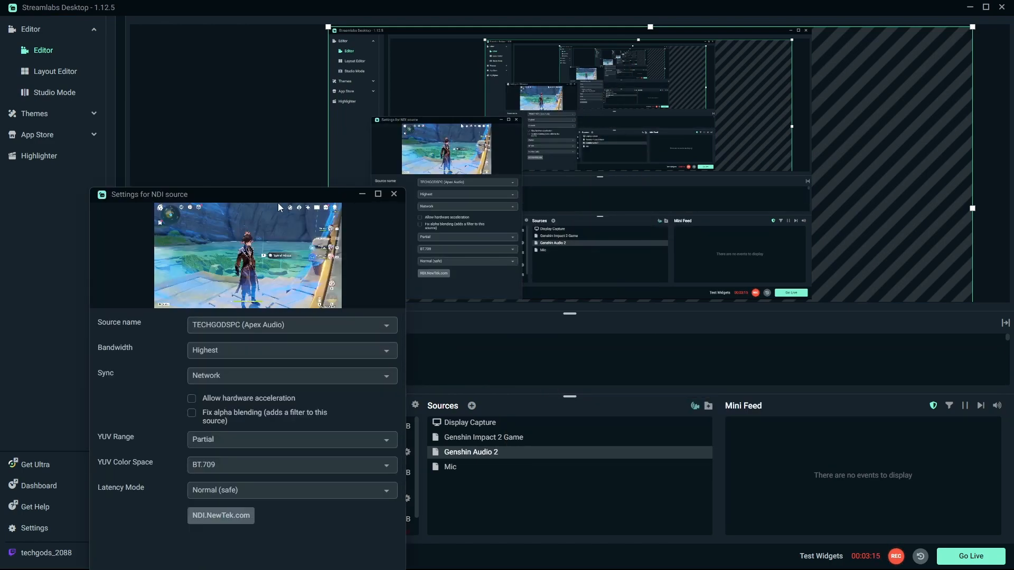
left_click(394, 194)
left_click(304, 191)
mouse_move(516, 565)
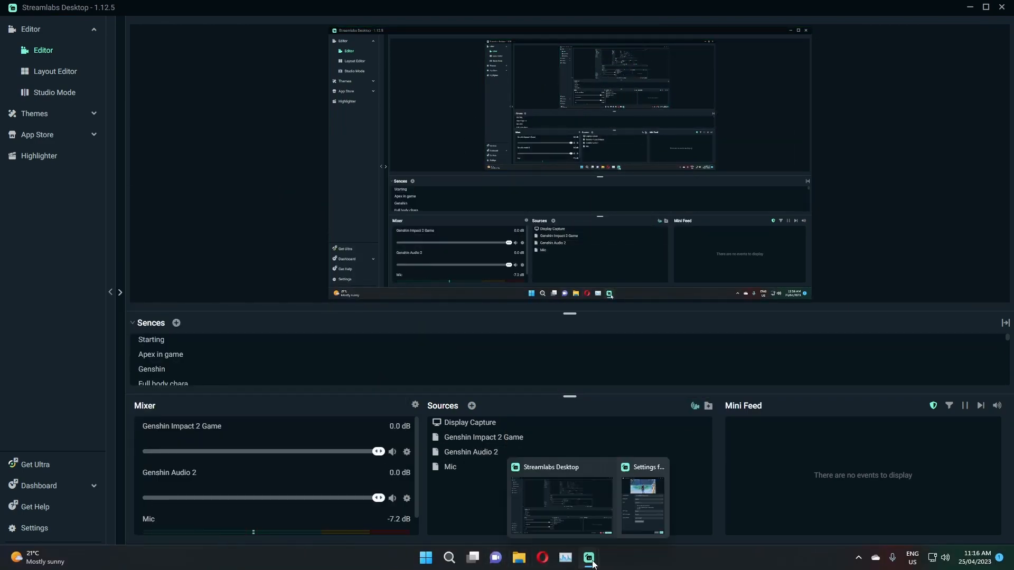
left_click(641, 493)
left_click_drag(306, 195, 554, 90)
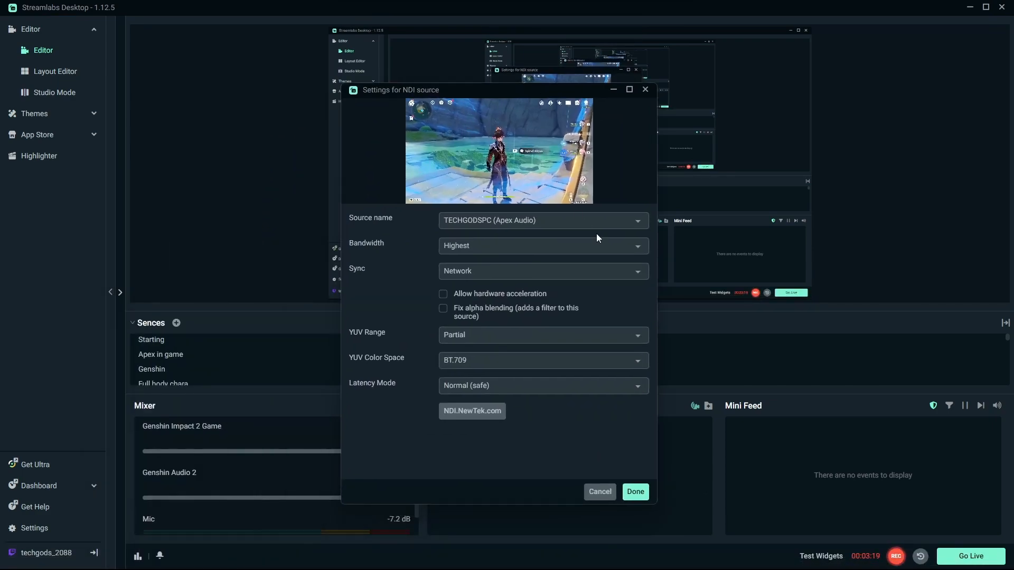
left_click(597, 220)
scroll(580, 287, "down", 5)
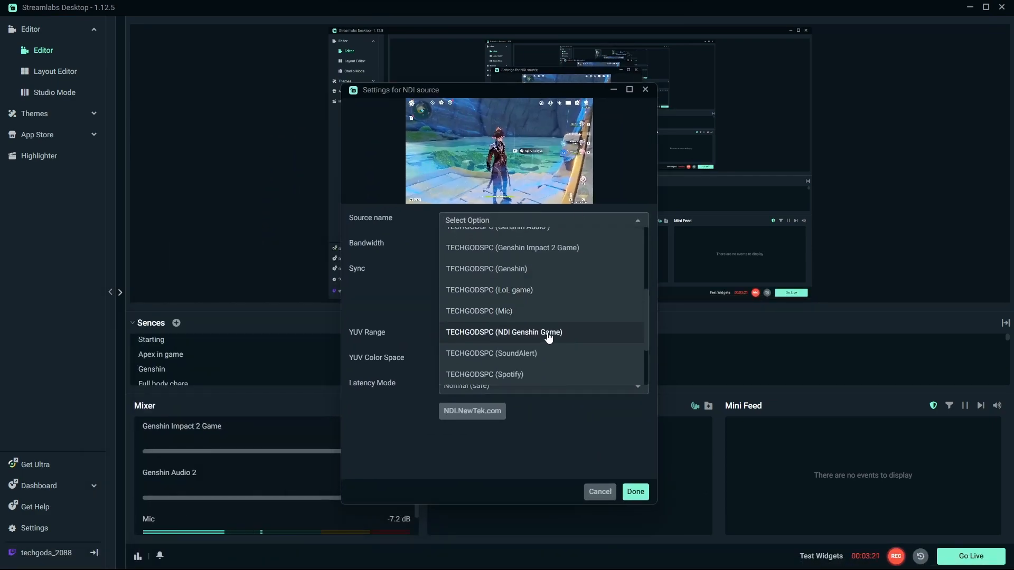
scroll(552, 327, "up", 3)
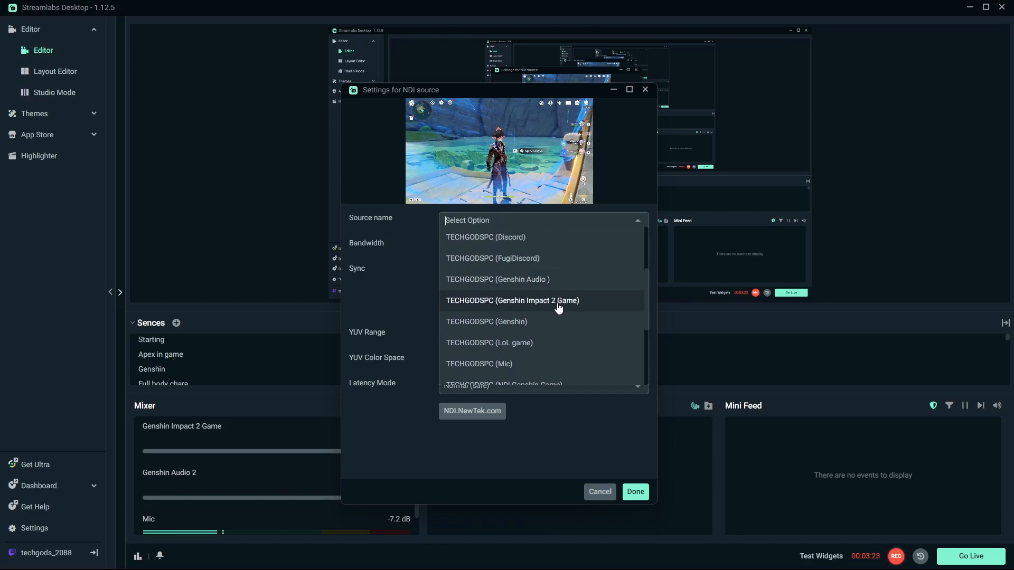
scroll(562, 296, "down", 5)
scroll(570, 312, "down", 1)
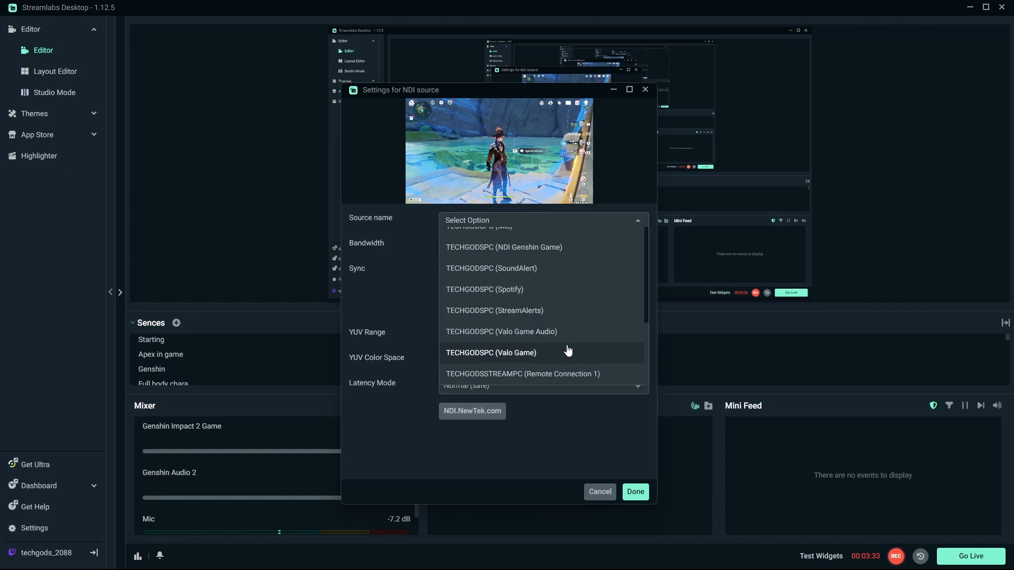
scroll(574, 343, "up", 5)
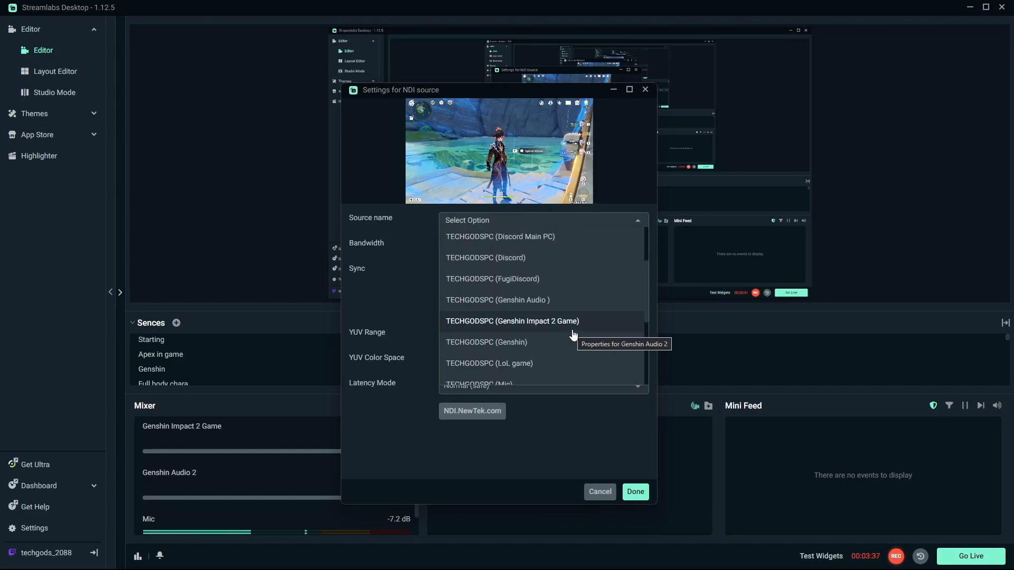
scroll(574, 333, "up", 2)
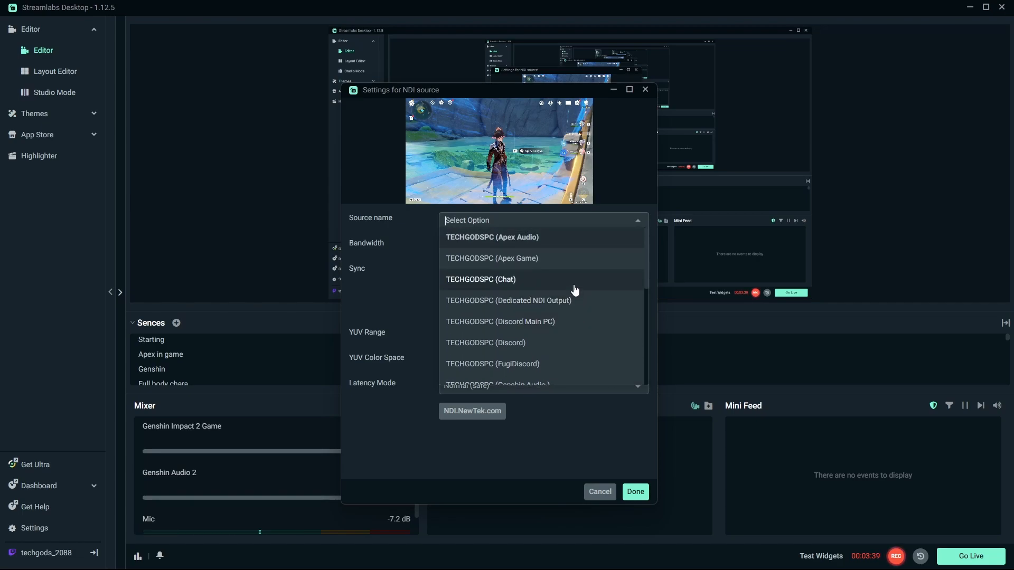
scroll(578, 298, "down", 4)
scroll(582, 306, "down", 3)
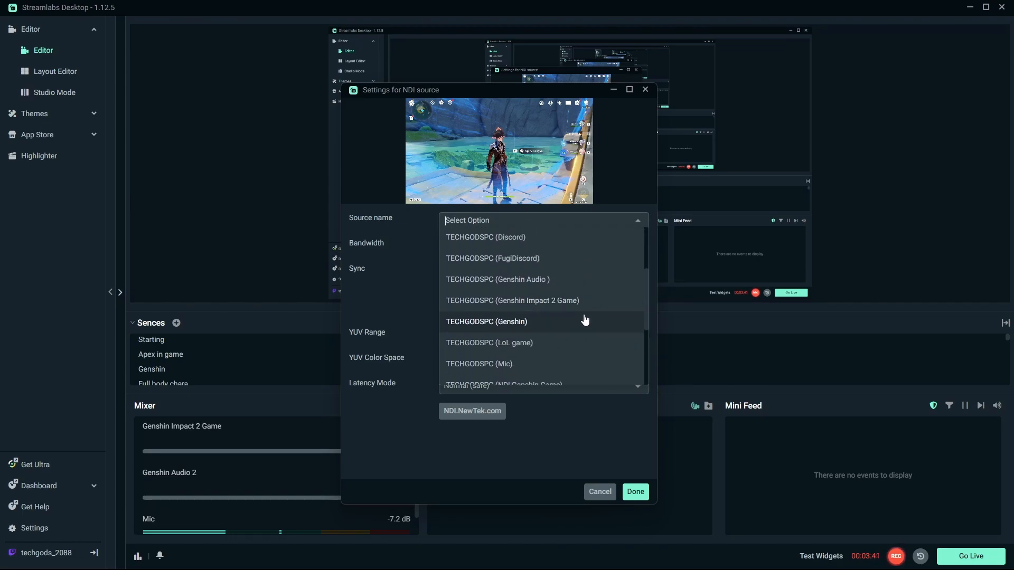
left_click(561, 421)
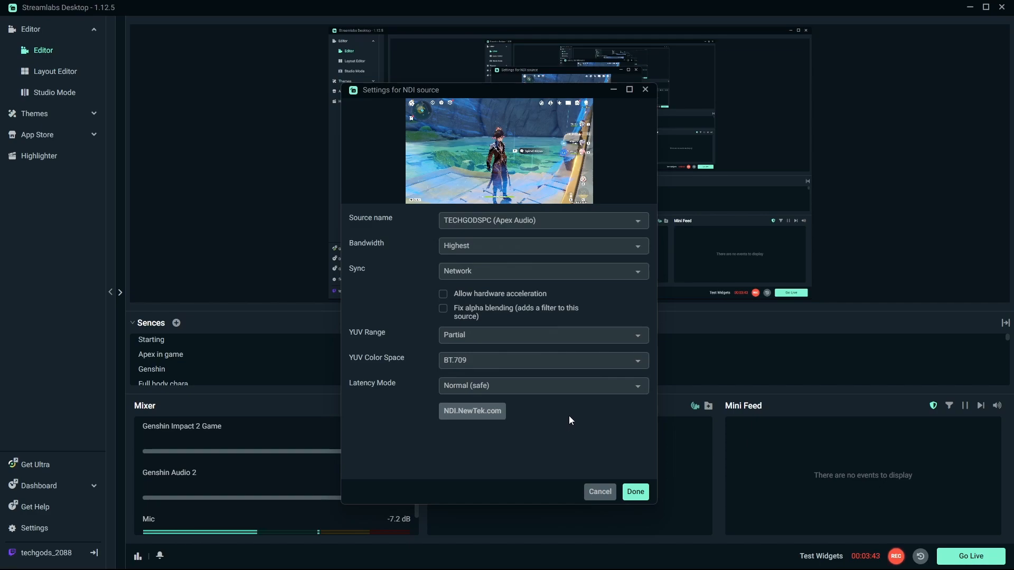
Step: Set the Genshin Audio 2 source's Sync to Source Timing and Bandwidth to Audio Only
left_click(637, 271)
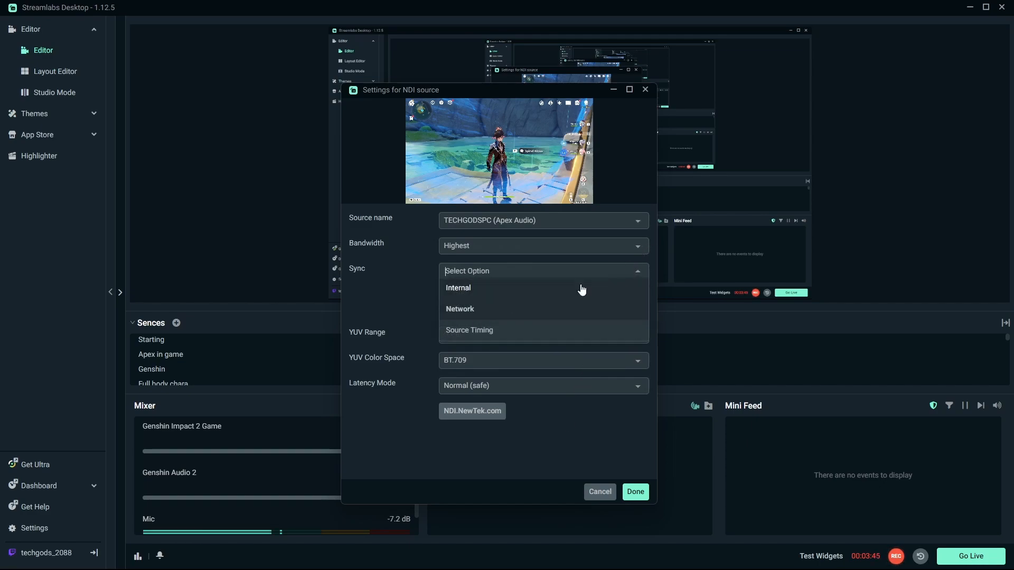
left_click(524, 331)
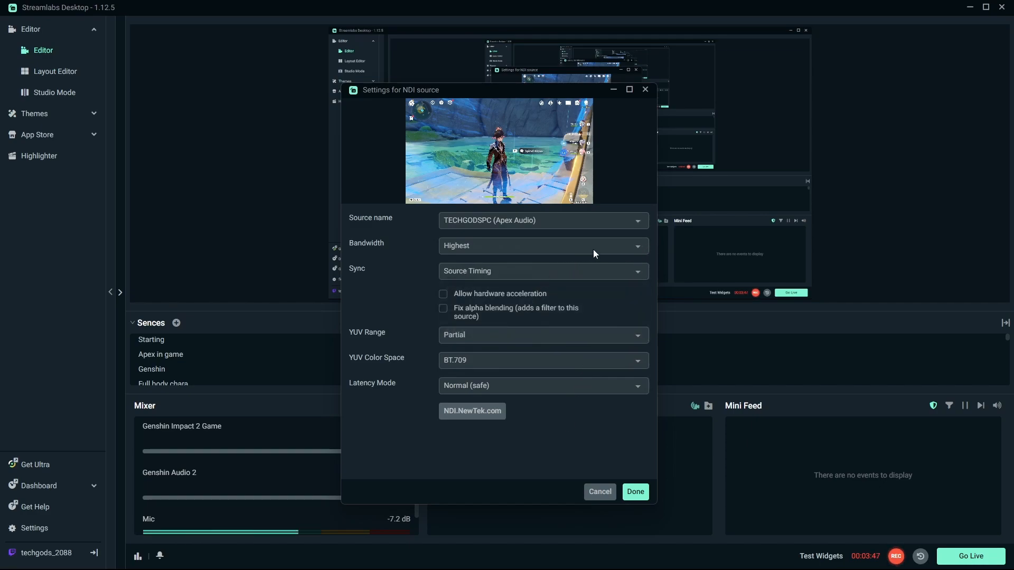
left_click(609, 241)
left_click(501, 306)
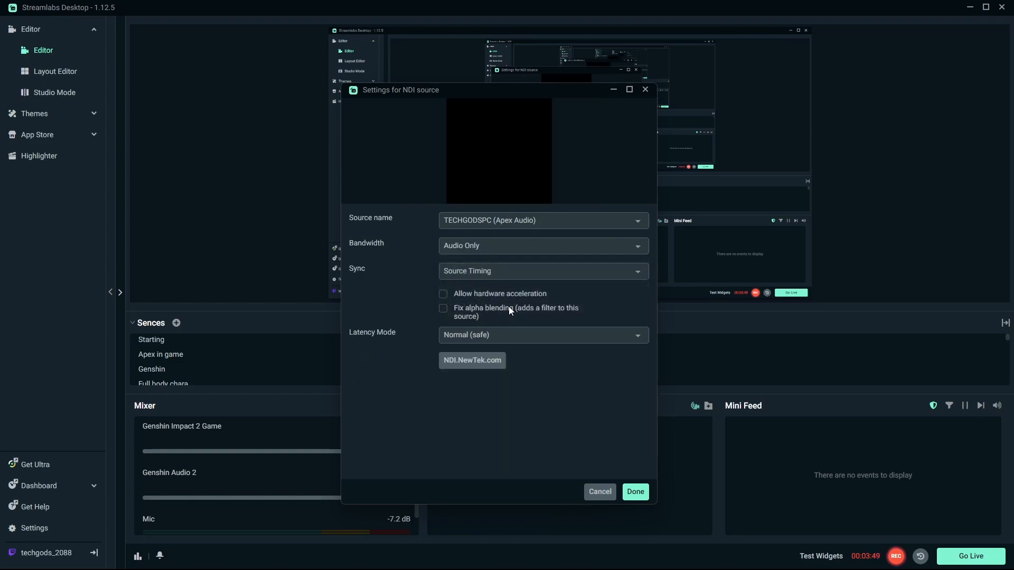
left_click(457, 246)
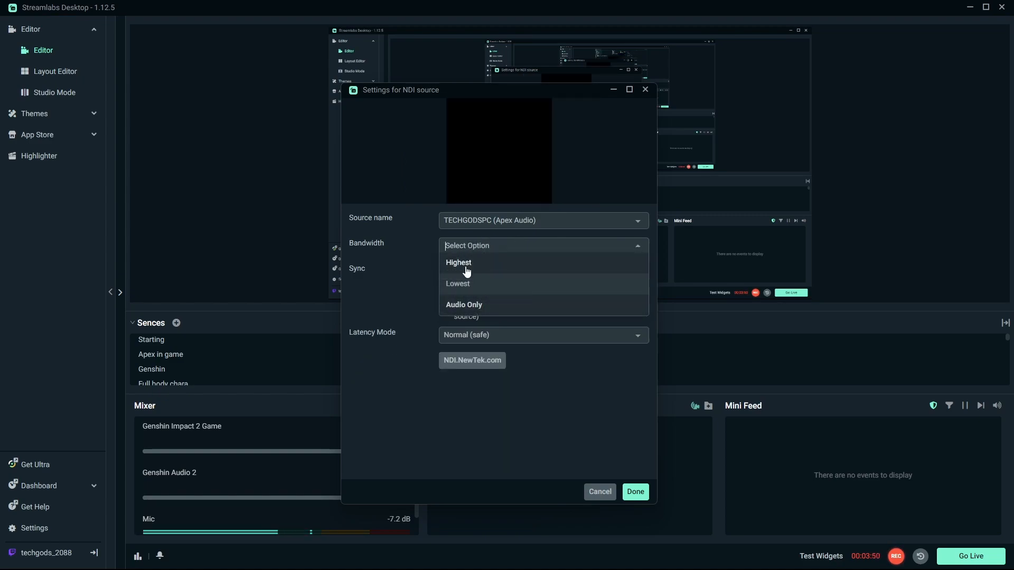
left_click(489, 310)
Step: Scroll through the source name list without changing the selection
left_click(548, 223)
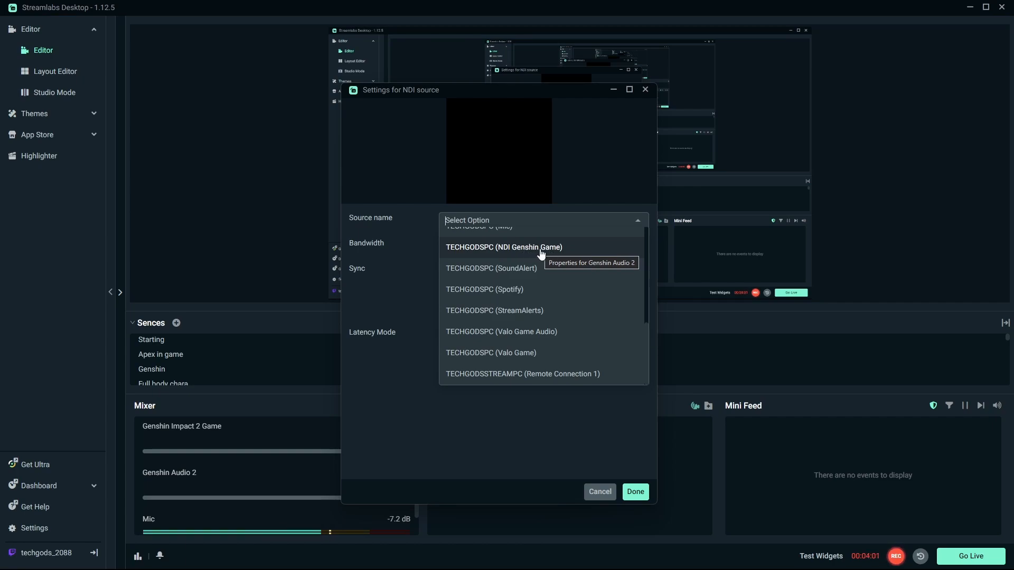
scroll(559, 280, "up", 2)
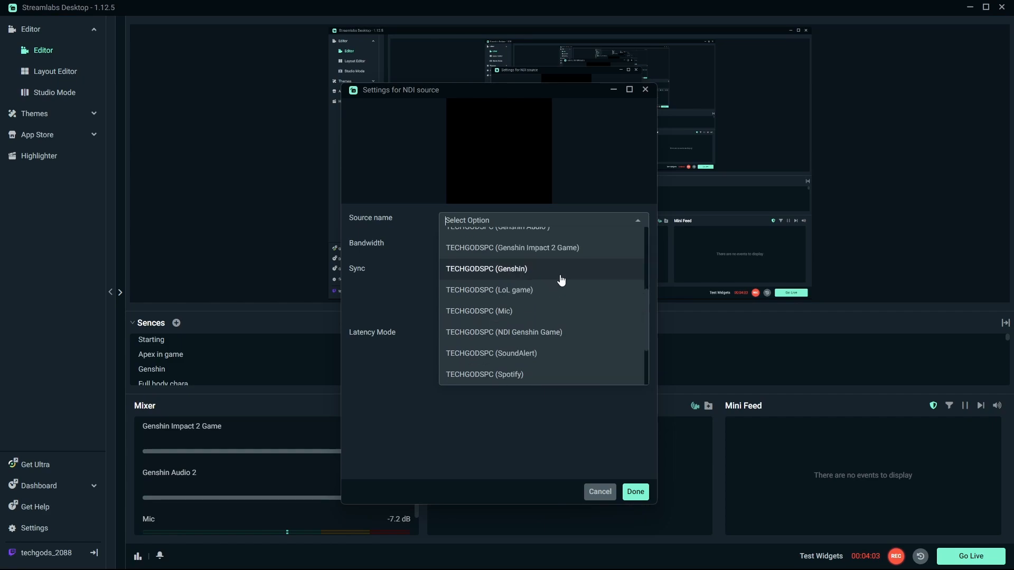
scroll(568, 297, "up", 3)
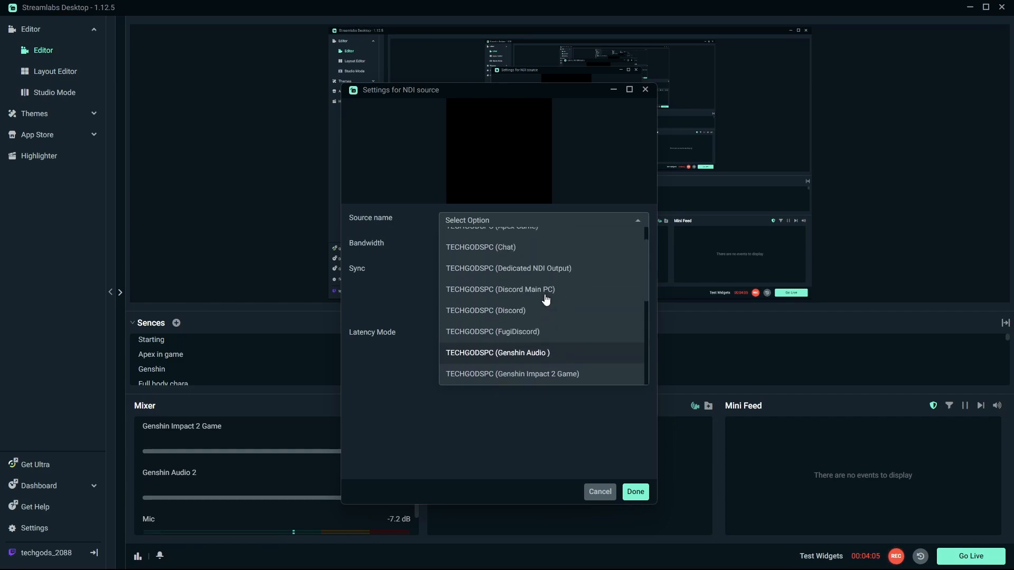
left_click(628, 237)
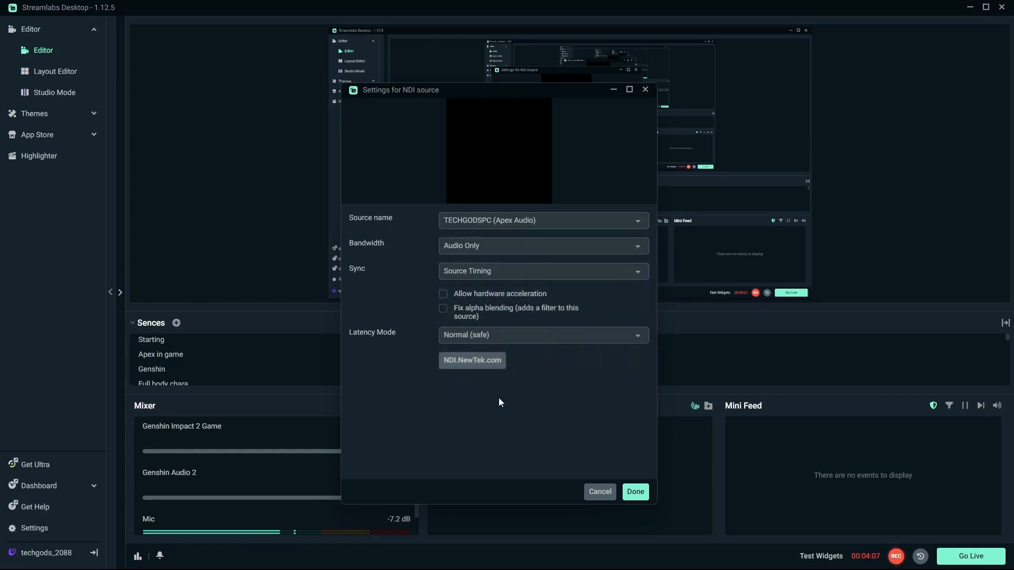
Step: Set the Genshin Audio 2 source's Latency Mode to Low (experimental), allow hardware acceleration, and save the settings
left_click(553, 342)
left_click(506, 315)
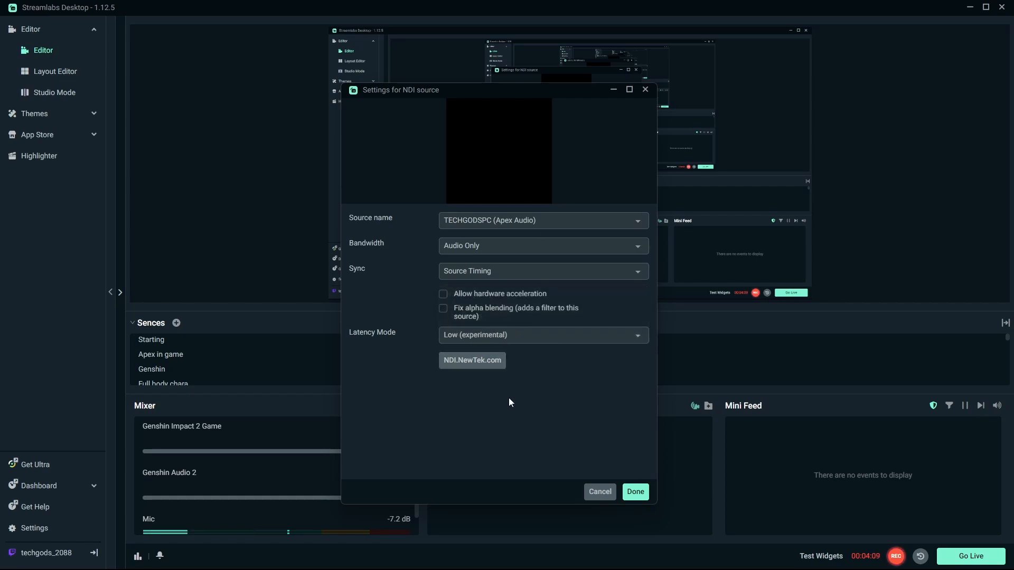
left_click(443, 294)
left_click(524, 273)
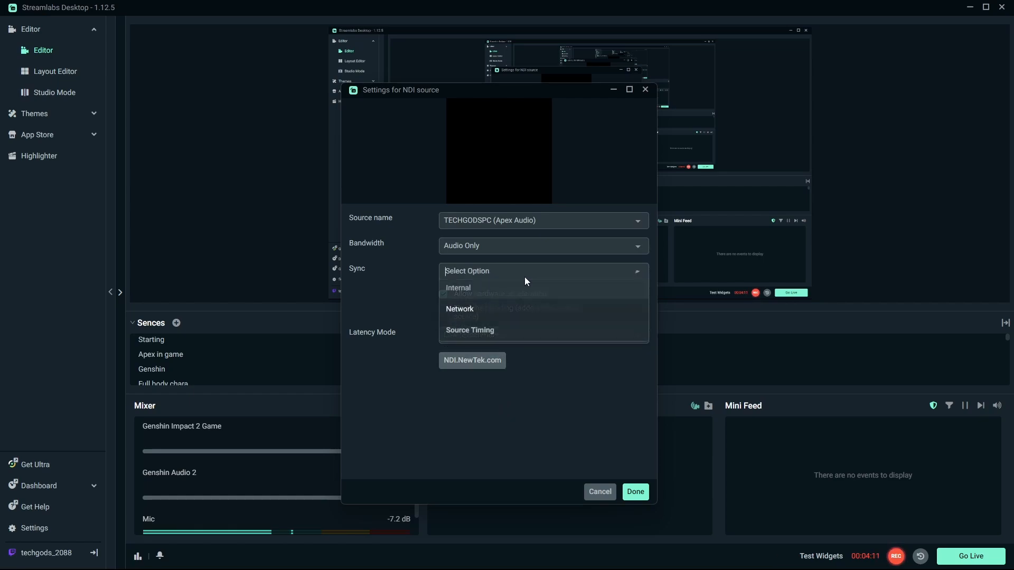
left_click(472, 329)
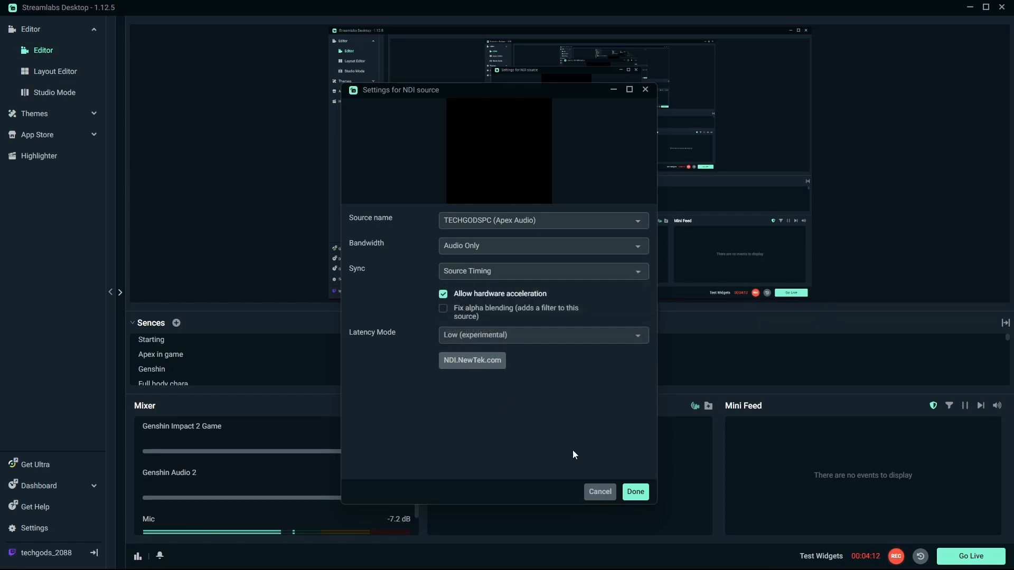
left_click(636, 492)
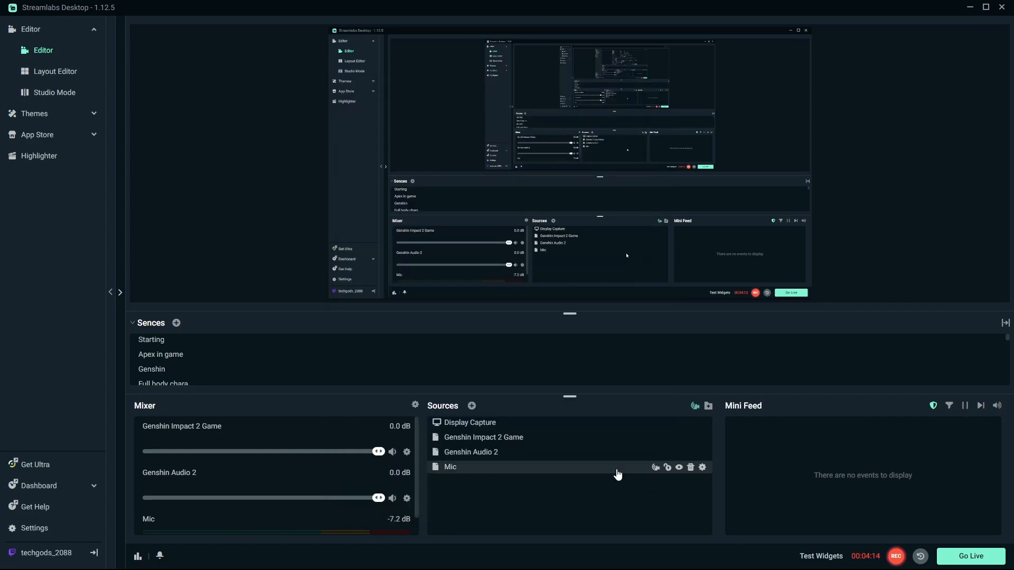
left_click(499, 439)
left_click_drag(510, 442, 519, 429)
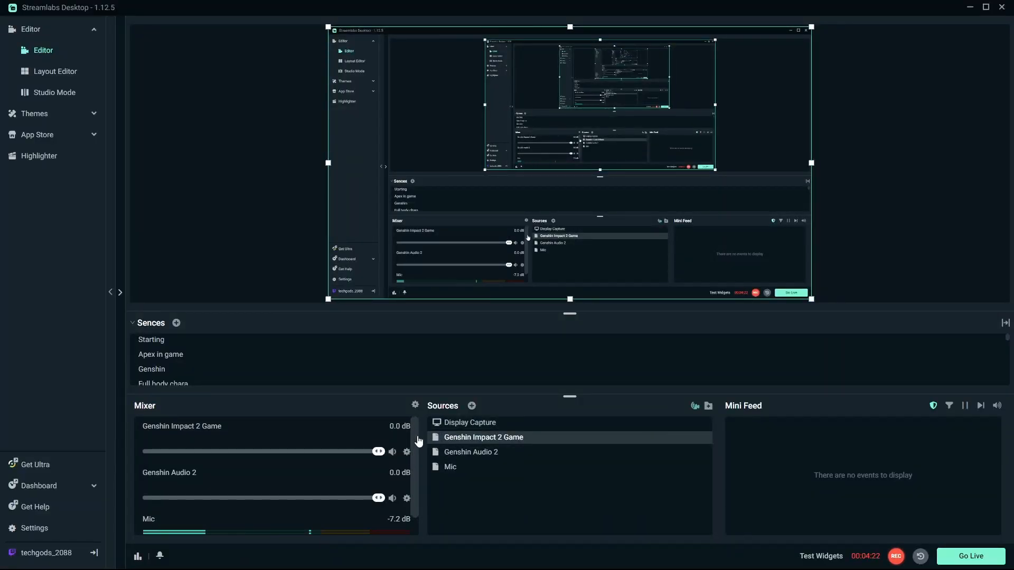
scroll(417, 491, "down", 1)
scroll(420, 423, "up", 1)
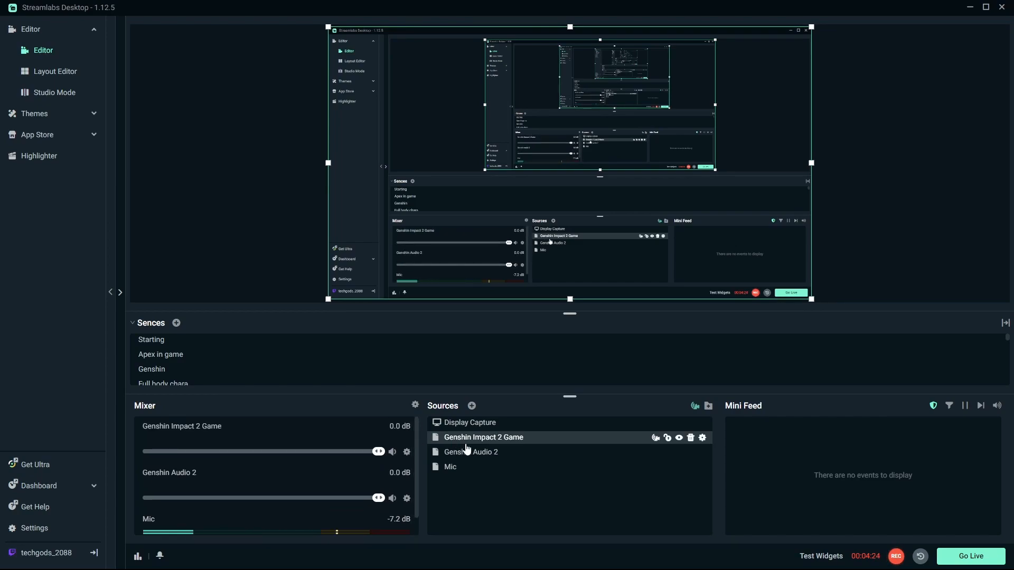
Step: Open the Genshin Audio 2 source's properties and browse its NDI source name list, then cancel the dialog
left_click(529, 454)
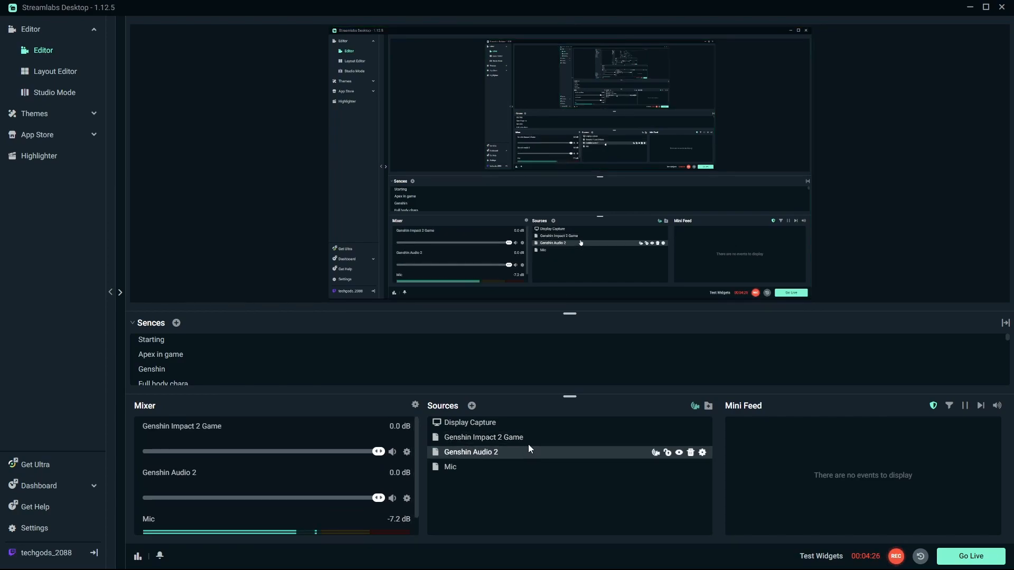
right_click(522, 455)
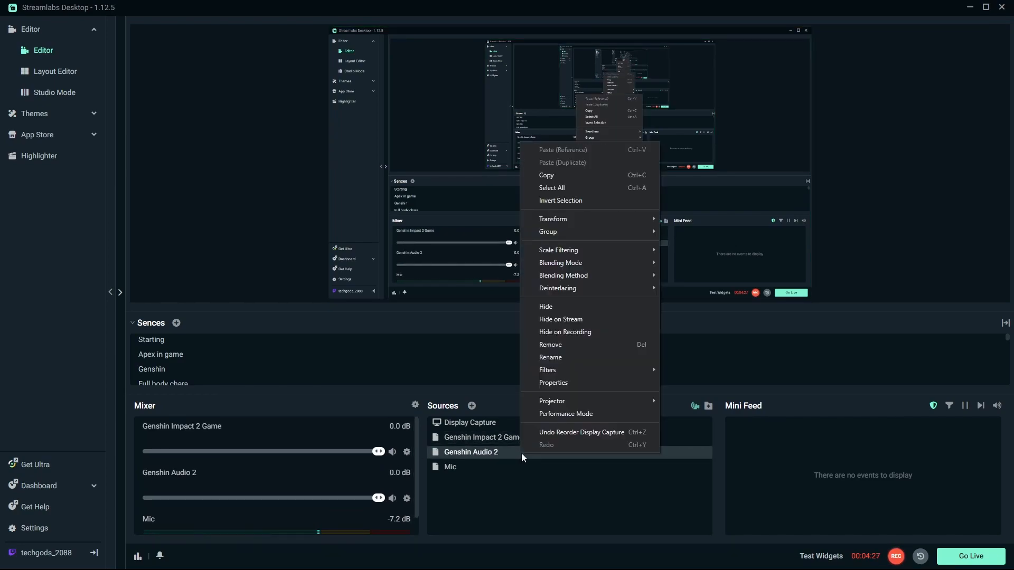
left_click(572, 380)
left_click(581, 214)
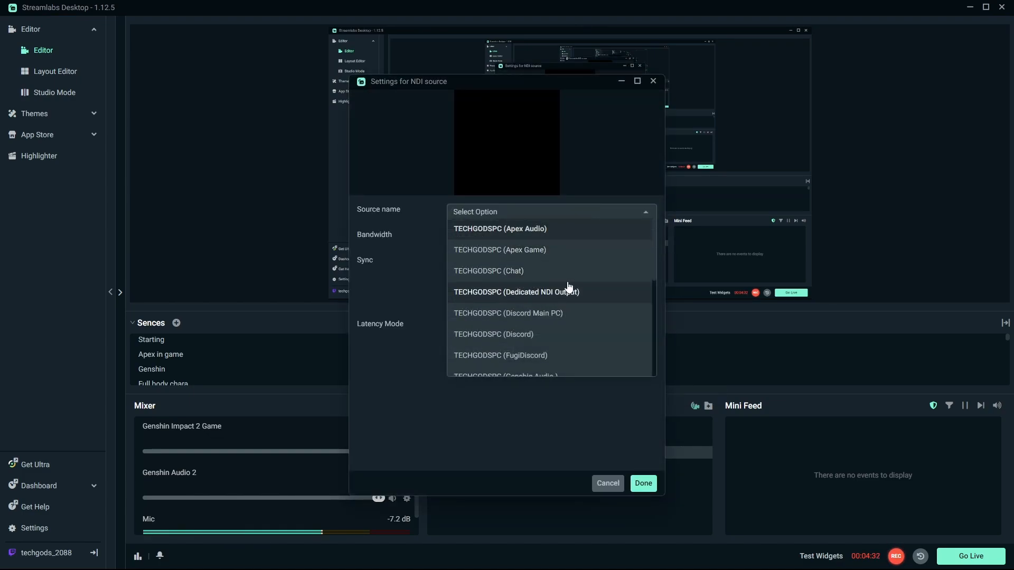
scroll(553, 281, "down", 2)
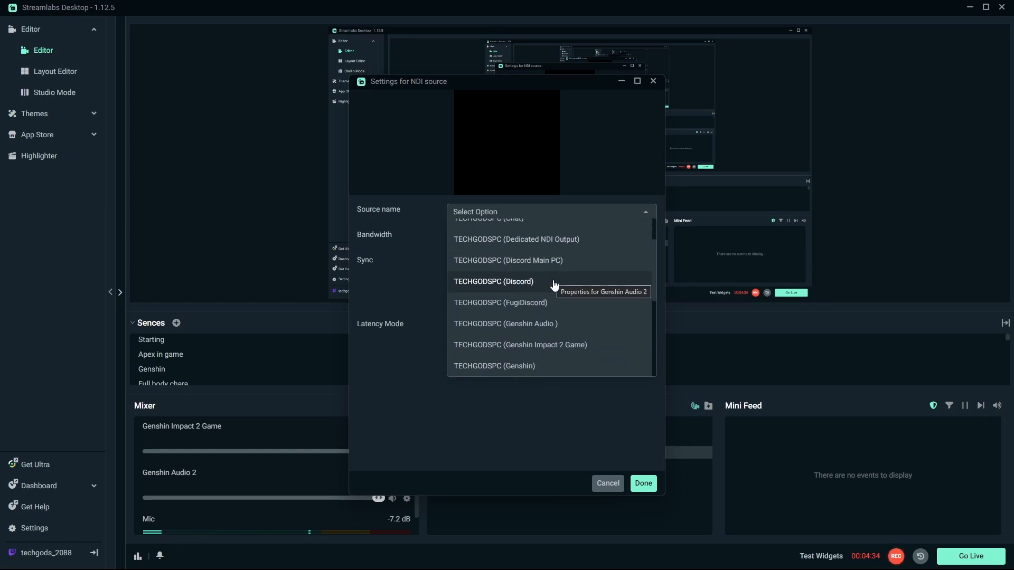
scroll(553, 282, "down", 3)
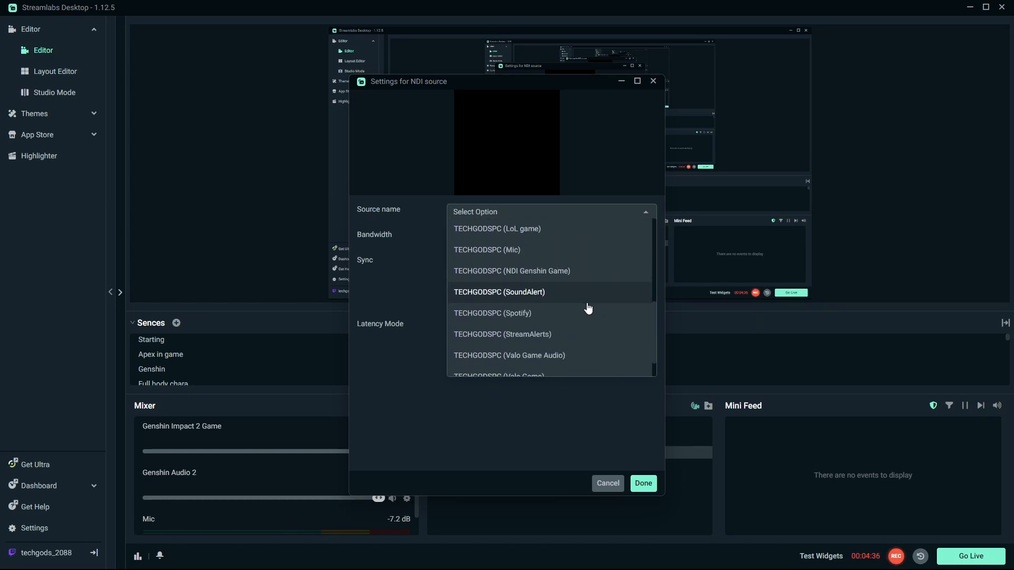
scroll(585, 302, "down", 1)
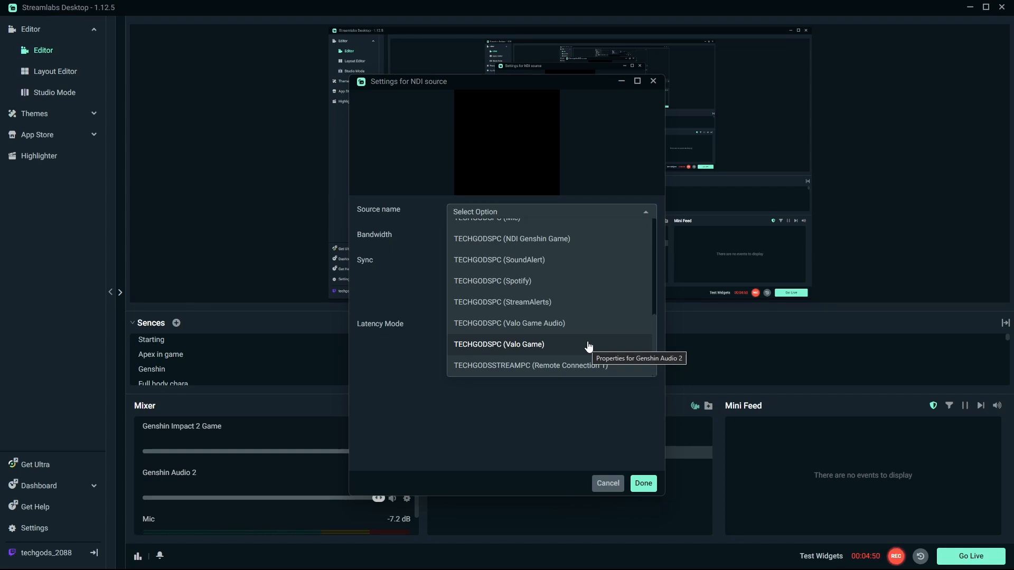
left_click(602, 483)
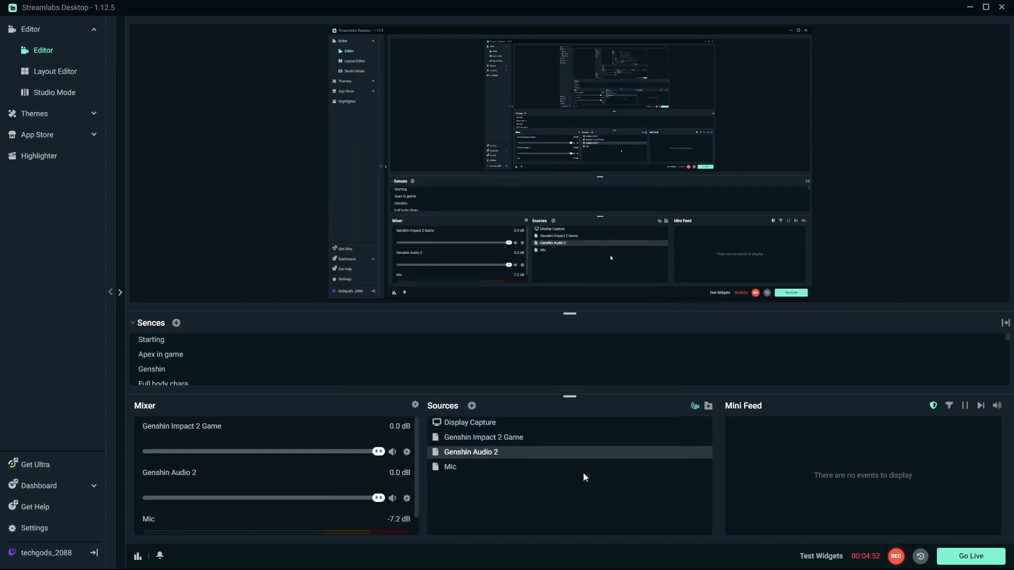
Step: Reopen the Genshin Audio 2 properties and scroll through the NDI source names again before cancelling
left_click(490, 432)
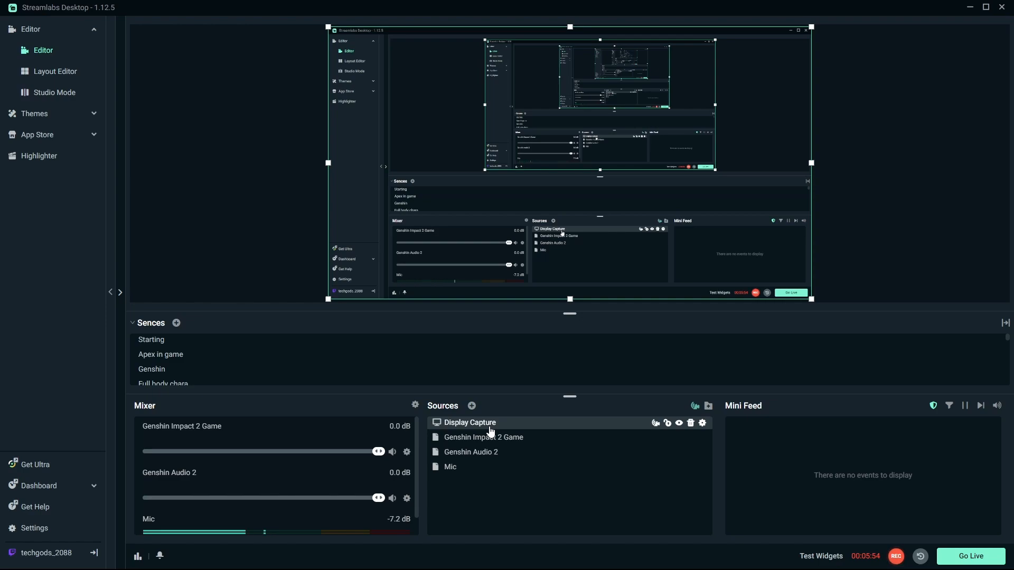
left_click(508, 454)
right_click(509, 457)
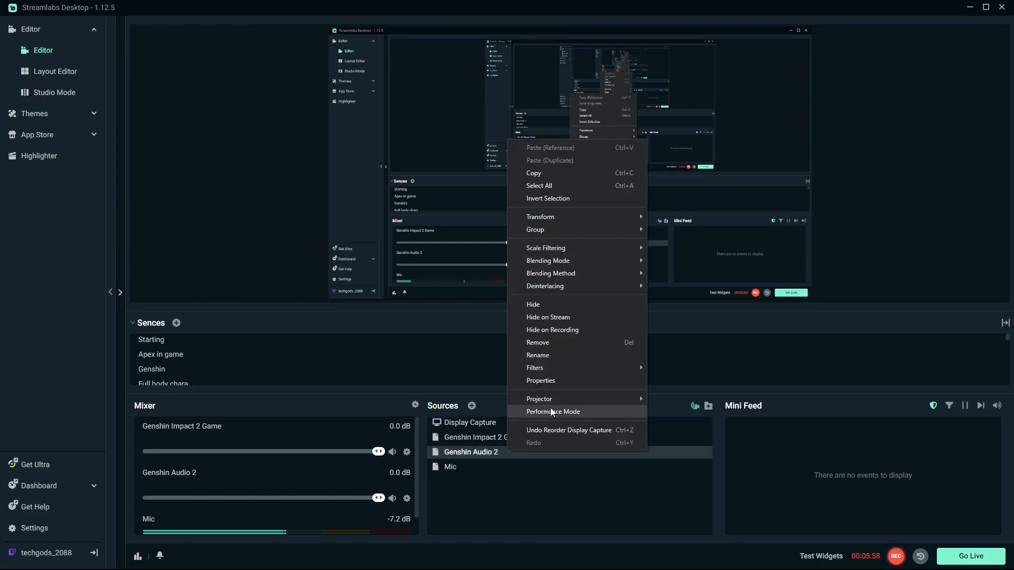
left_click(579, 377)
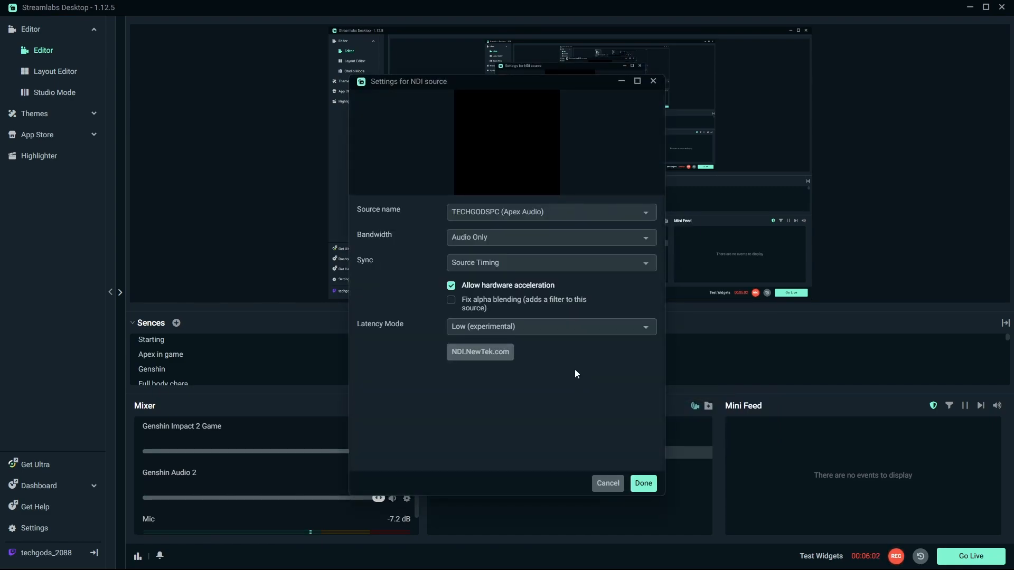
left_click(610, 212)
scroll(597, 287, "down", 1)
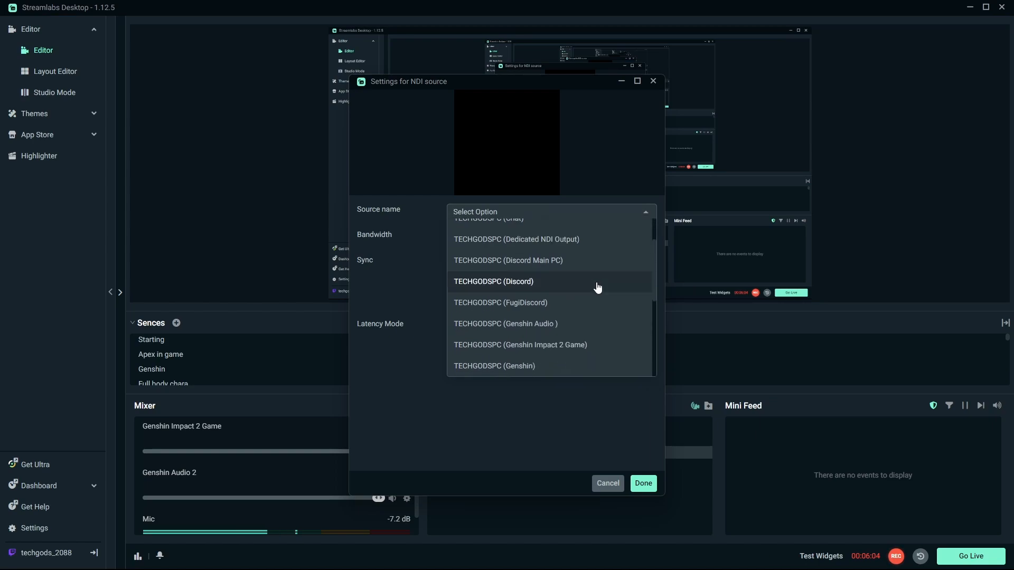
scroll(600, 309, "down", 4)
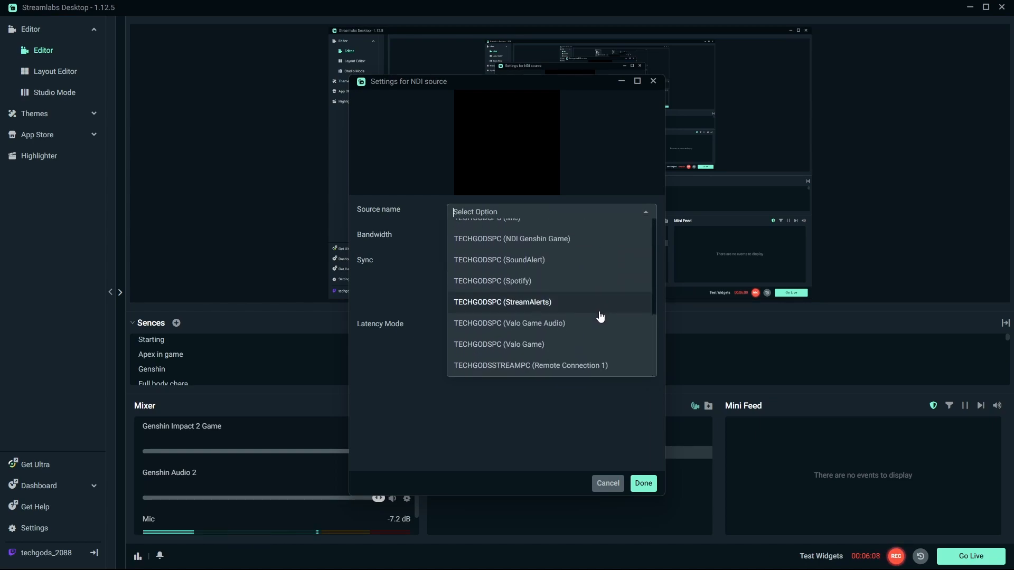
scroll(591, 337, "up", 4)
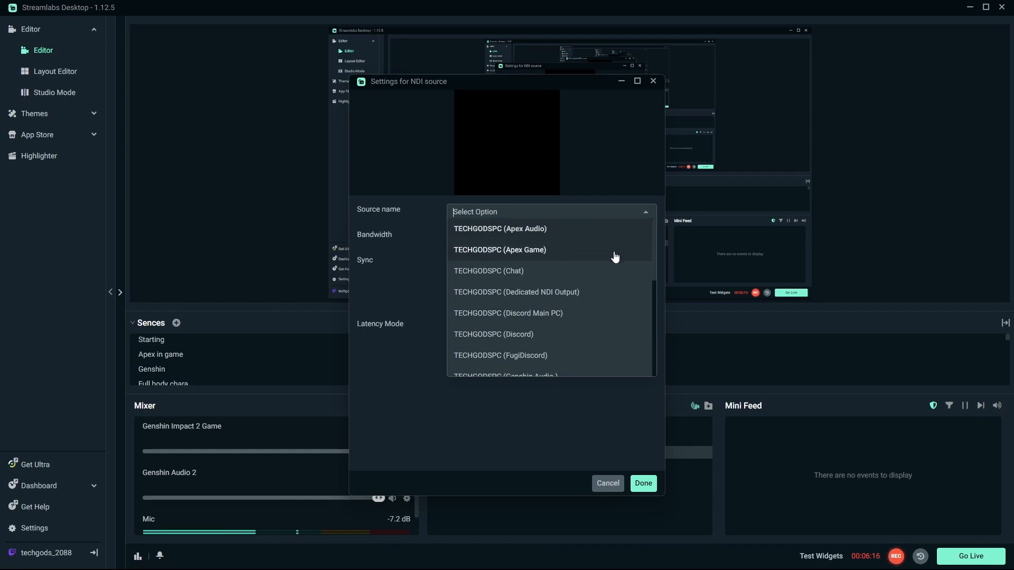
scroll(595, 277, "down", 3)
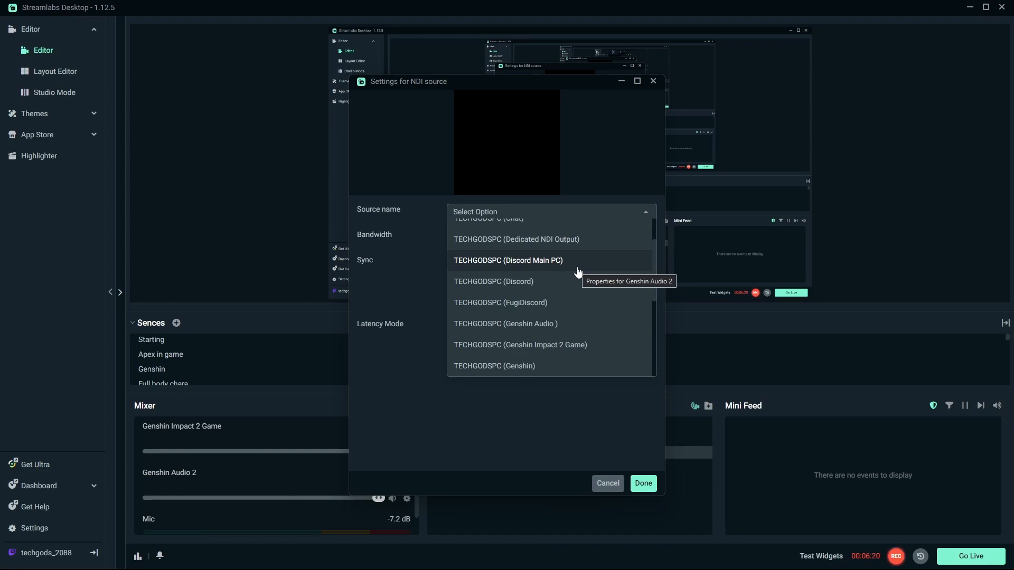
scroll(577, 275, "down", 3)
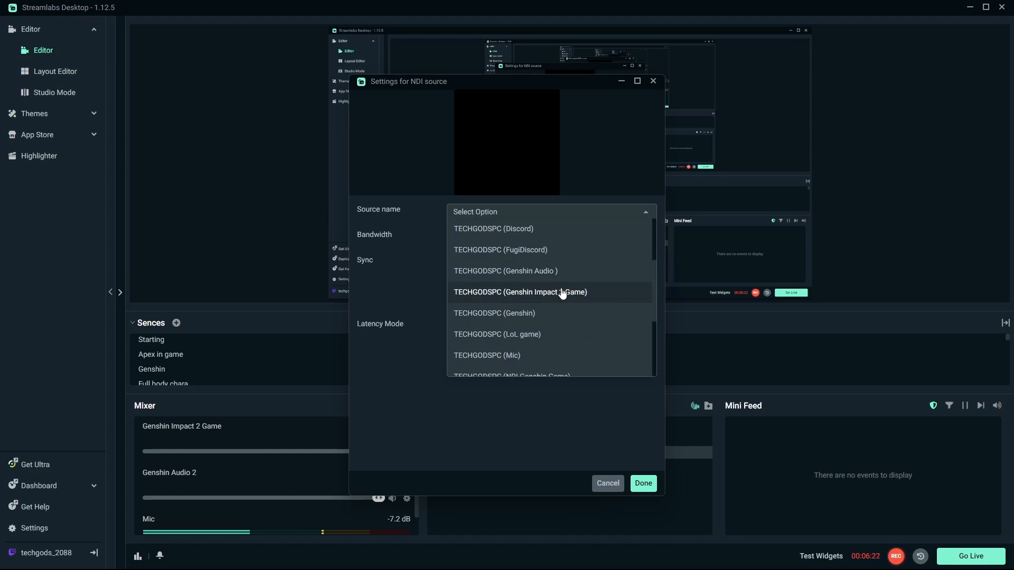
scroll(589, 301, "down", 3)
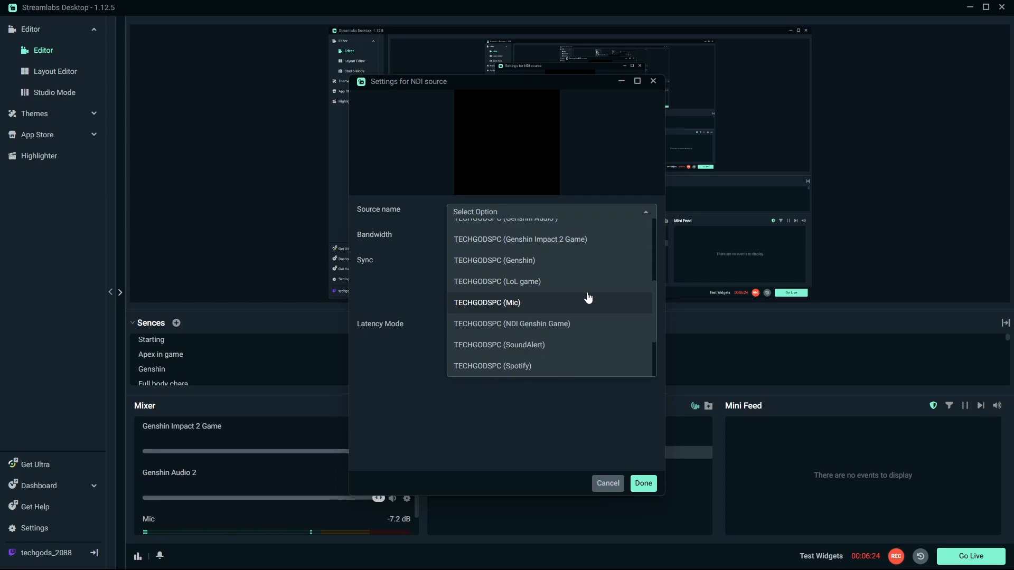
scroll(576, 285, "down", 5)
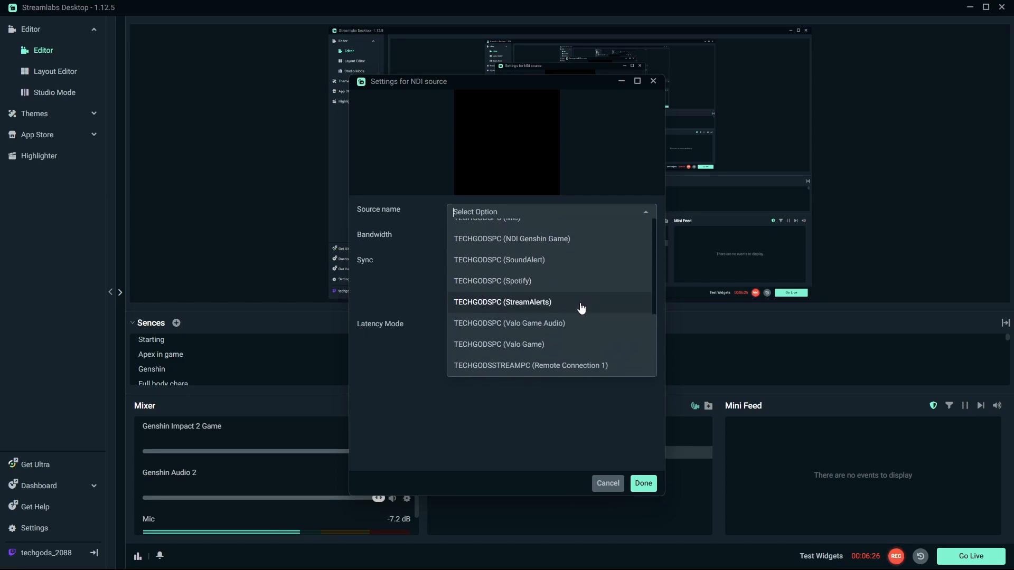
left_click(646, 213)
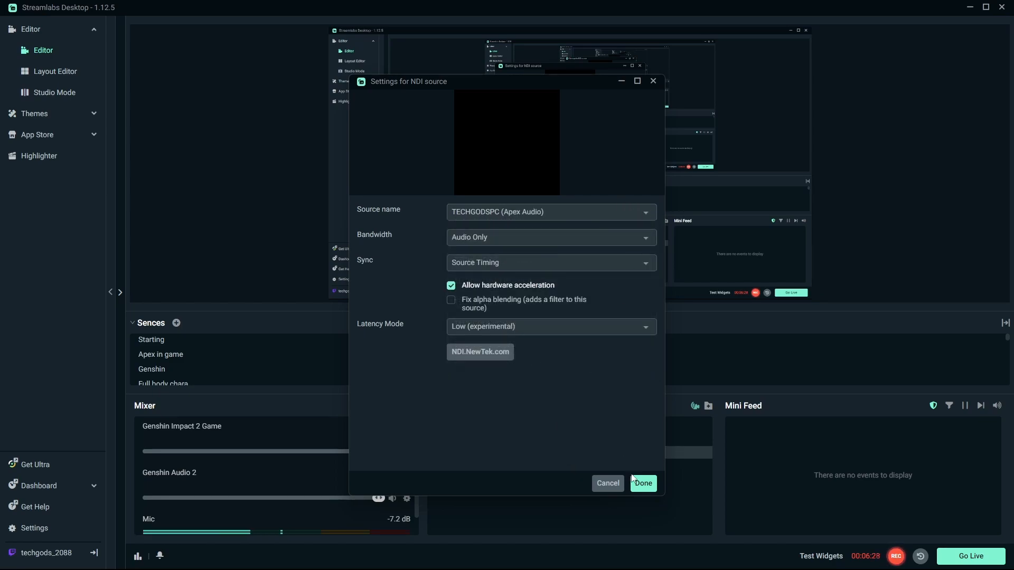
left_click(608, 484)
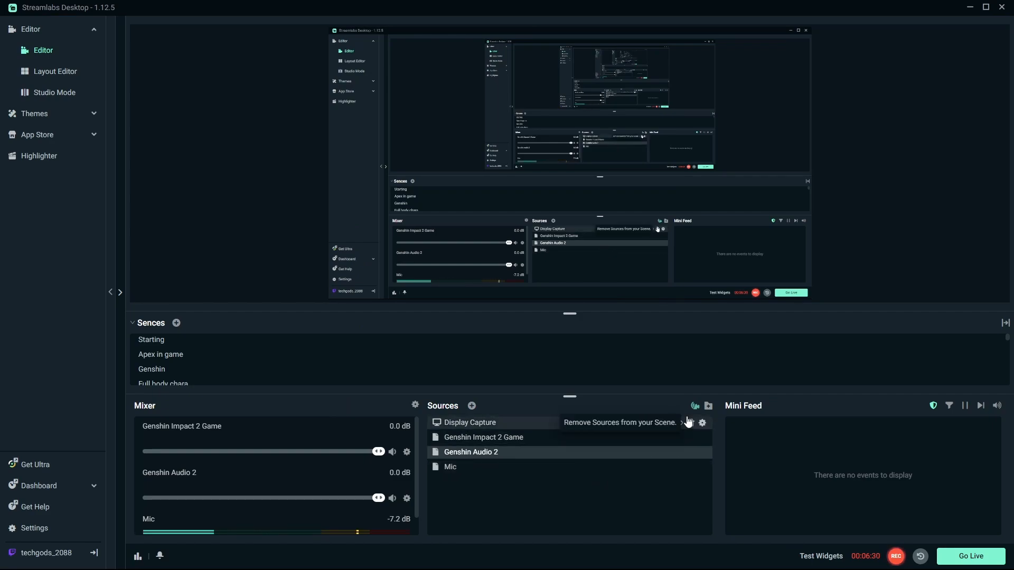
Step: Add a new NDI source named "Genshin Audio 2.1" to the scene
left_click(473, 406)
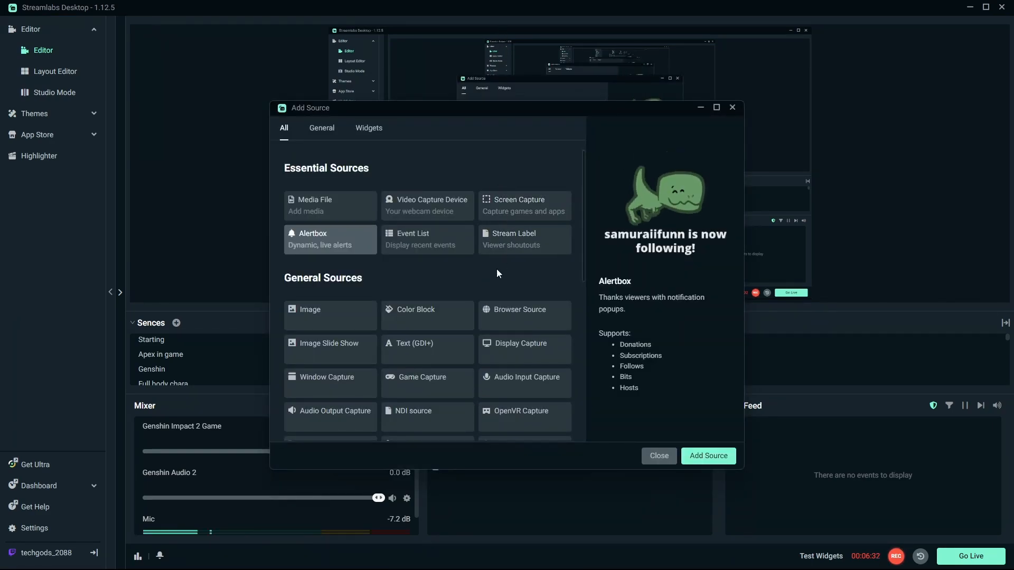
scroll(470, 296, "down", 2)
left_click(435, 308)
left_click(710, 455)
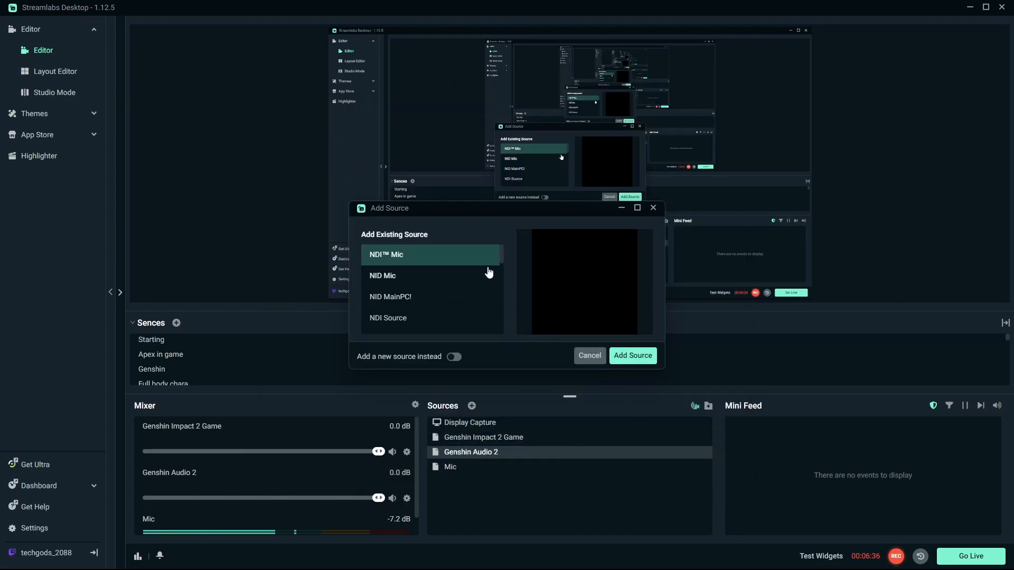
left_click(454, 357)
left_click_drag(426, 275, 341, 272)
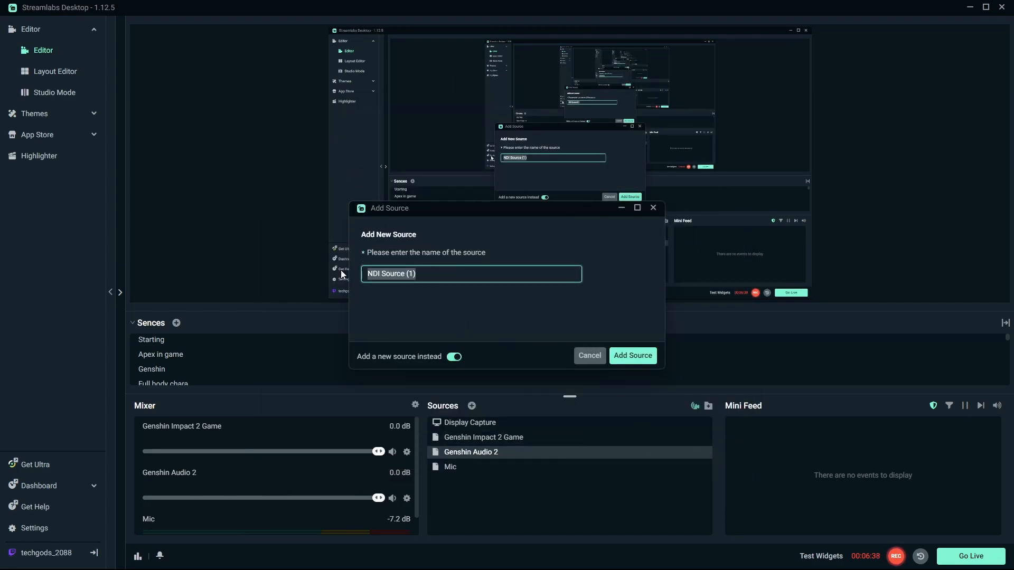
type("Gen")
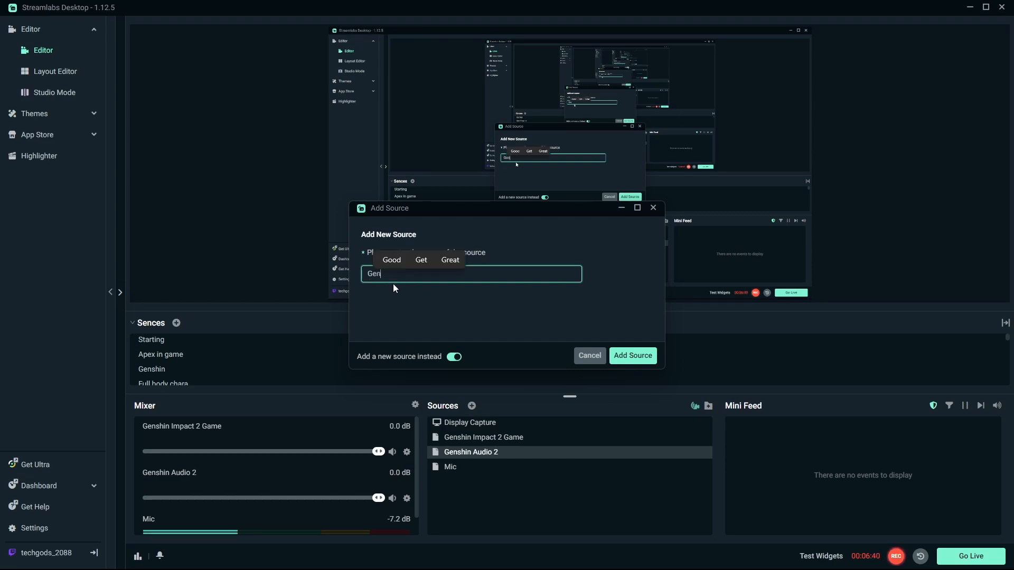
type("shin Audio 2.1")
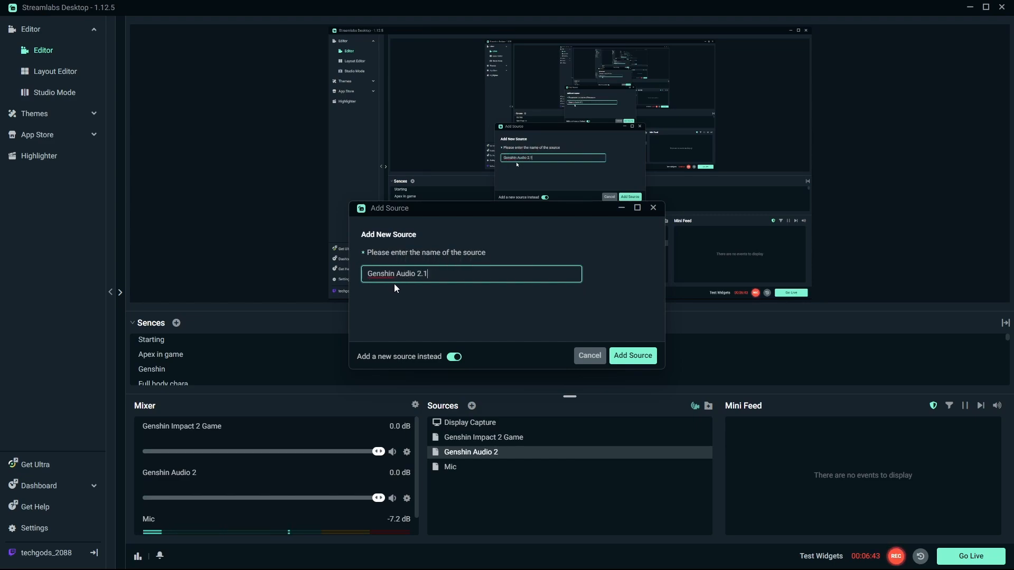
key("Return")
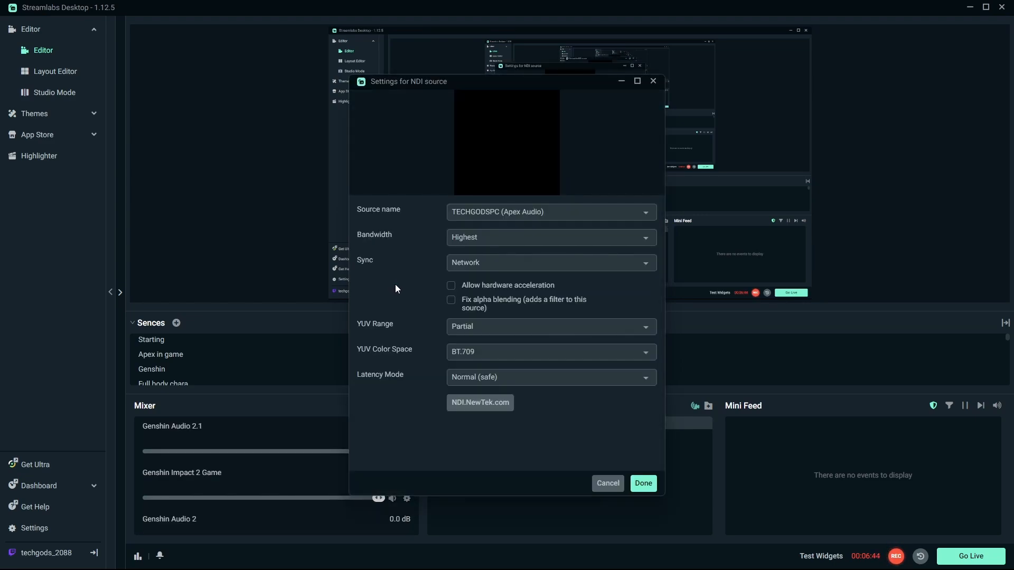
Step: Browse the NDI source name list for the new Genshin Audio 2.1 source, then cancel the settings dialog
left_click(563, 216)
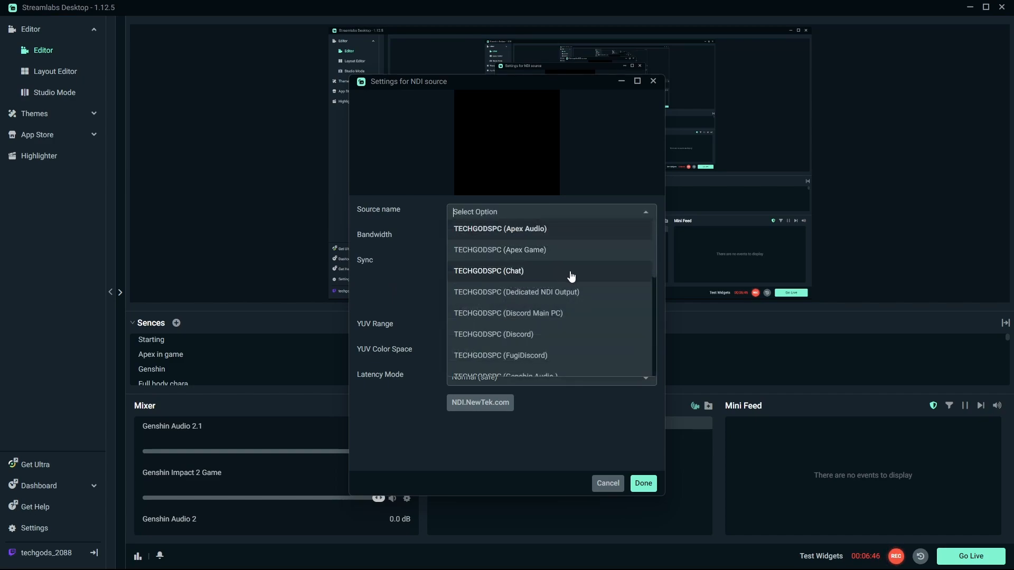
scroll(573, 276, "down", 3)
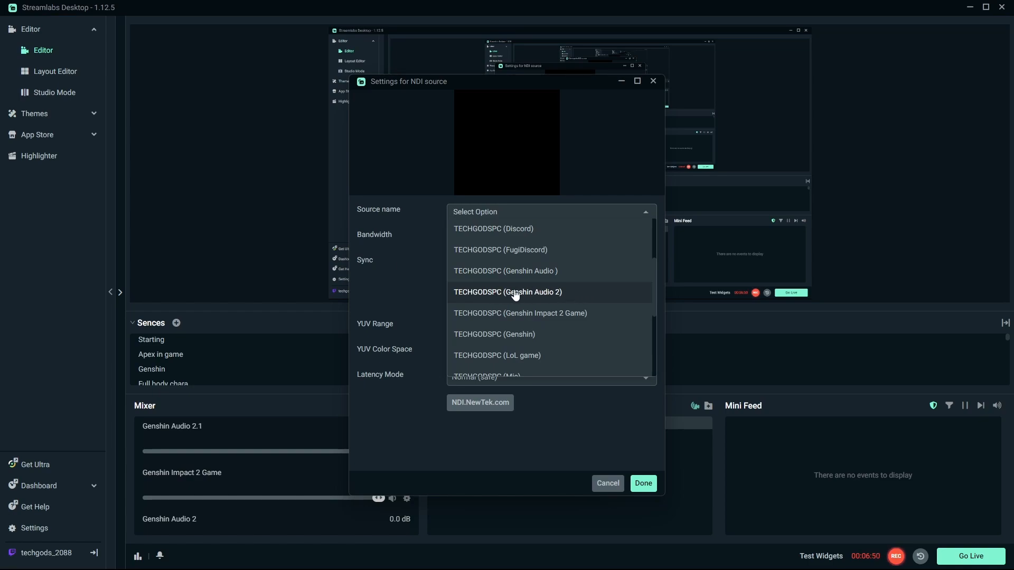
scroll(568, 294, "down", 5)
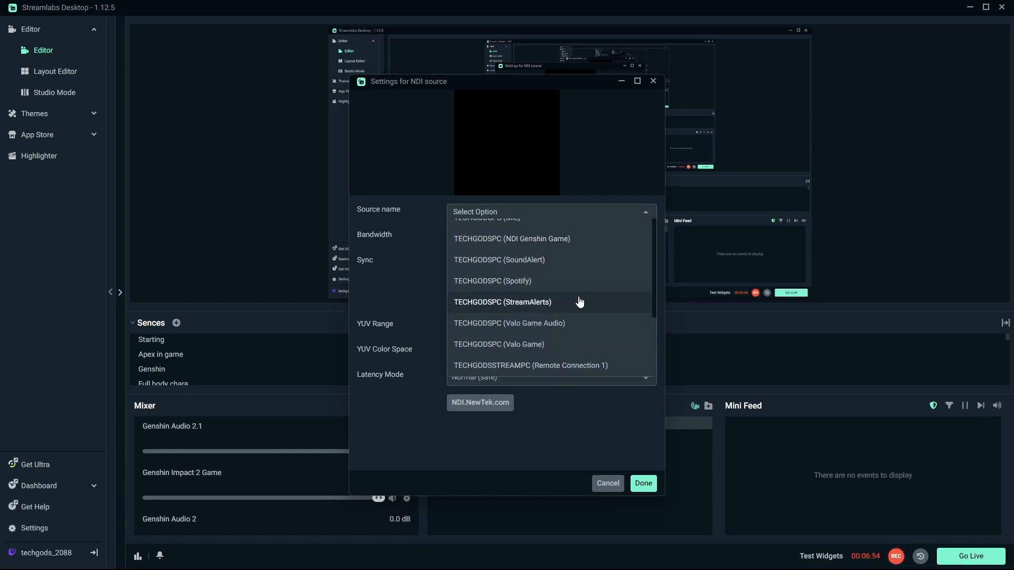
scroll(589, 307, "up", 5)
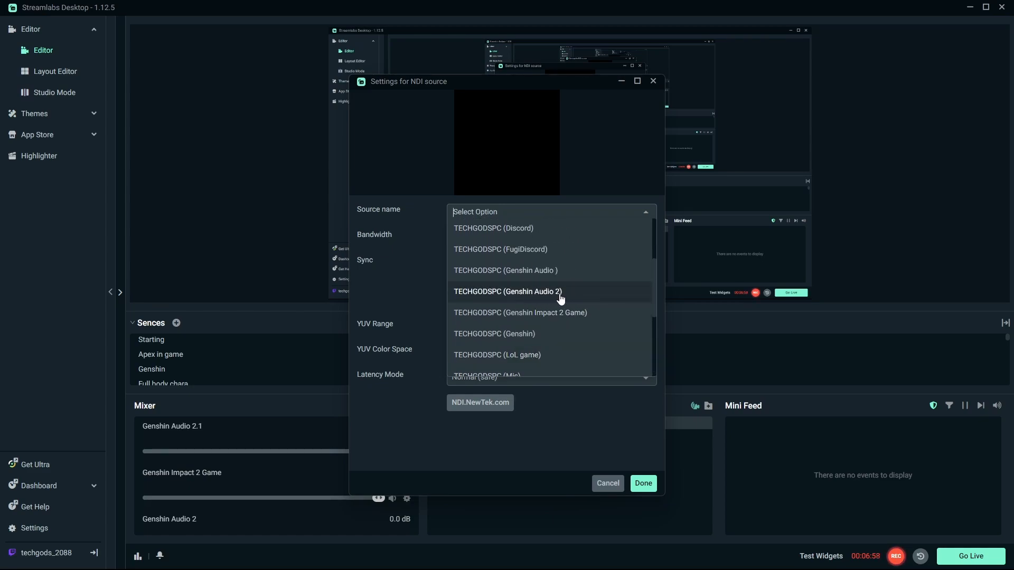
scroll(565, 294, "up", 2)
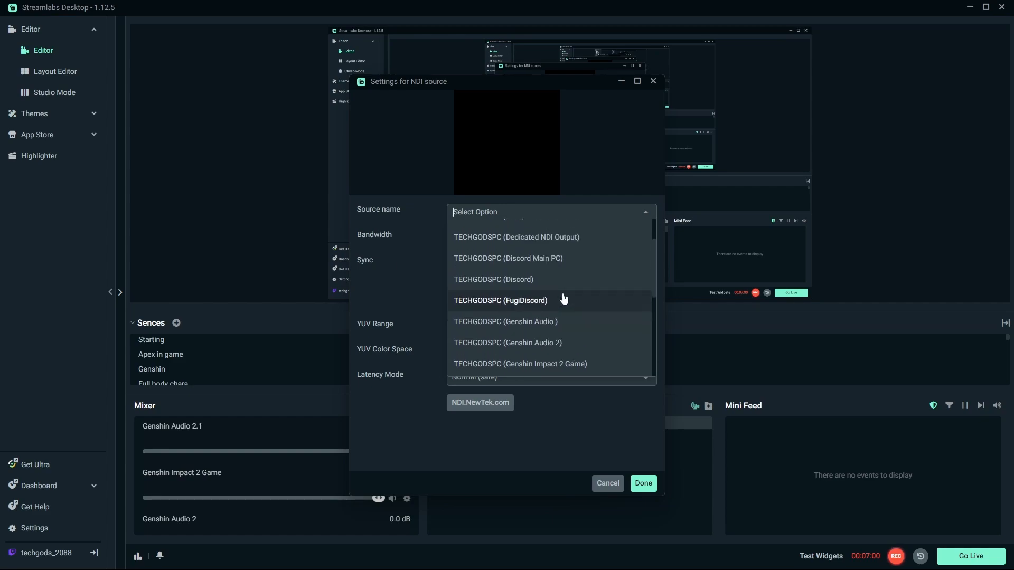
left_click(563, 397)
left_click(613, 485)
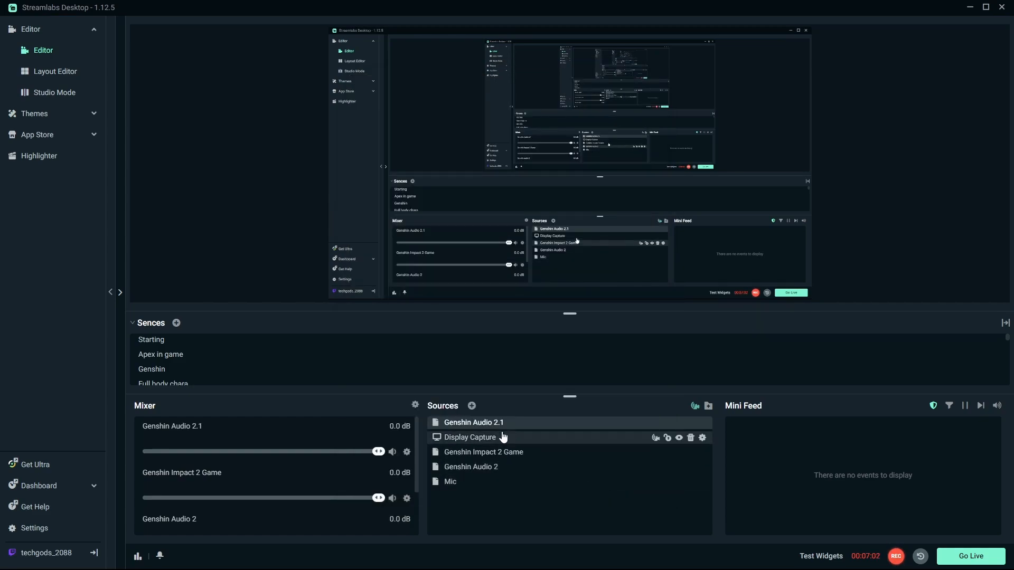
Step: Open the Genshin Audio 2 source's properties, browse its NDI source name list, and cancel the dialog
left_click(505, 473)
right_click(504, 470)
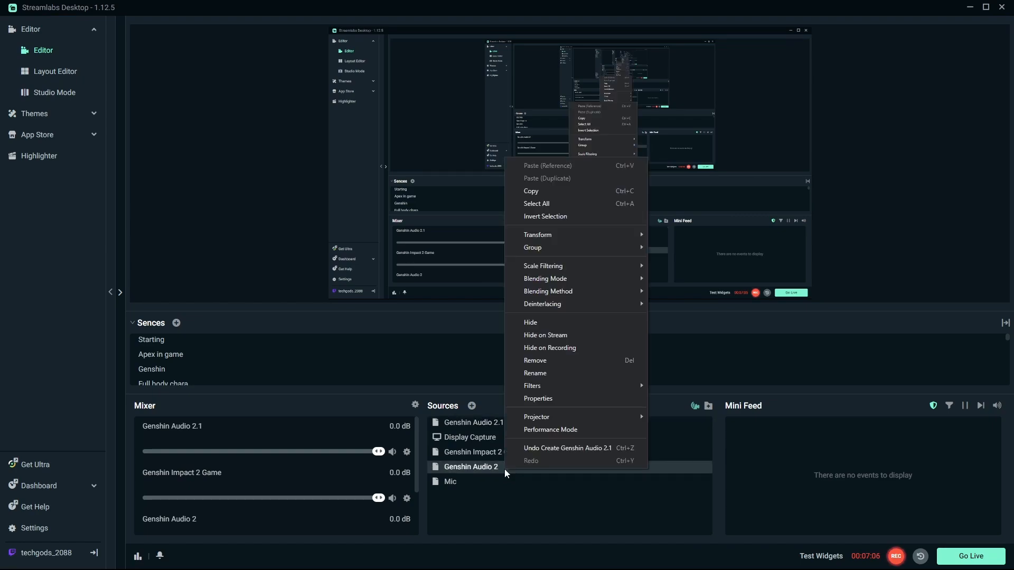
left_click(584, 399)
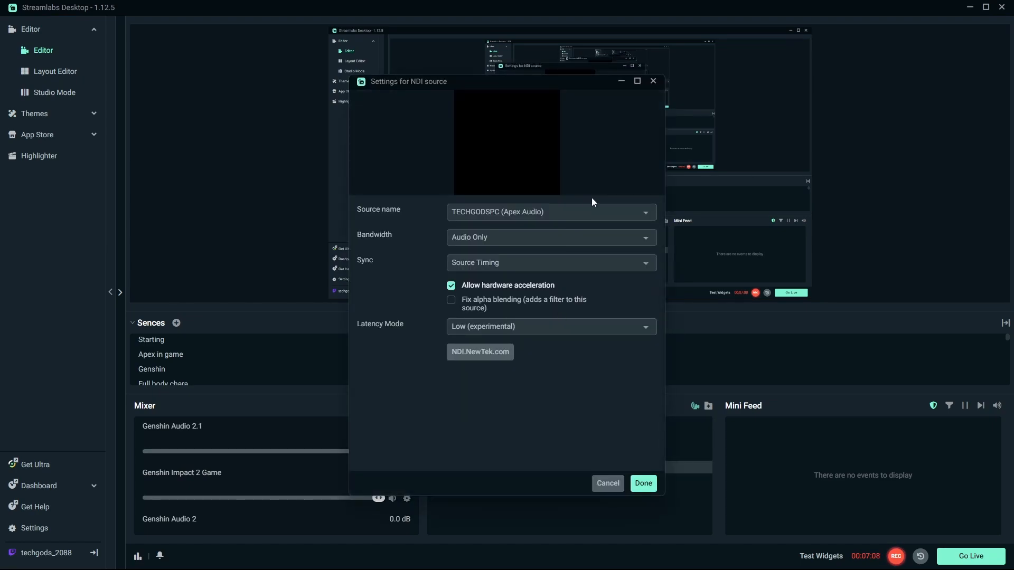
left_click(589, 211)
scroll(592, 270, "down", 5)
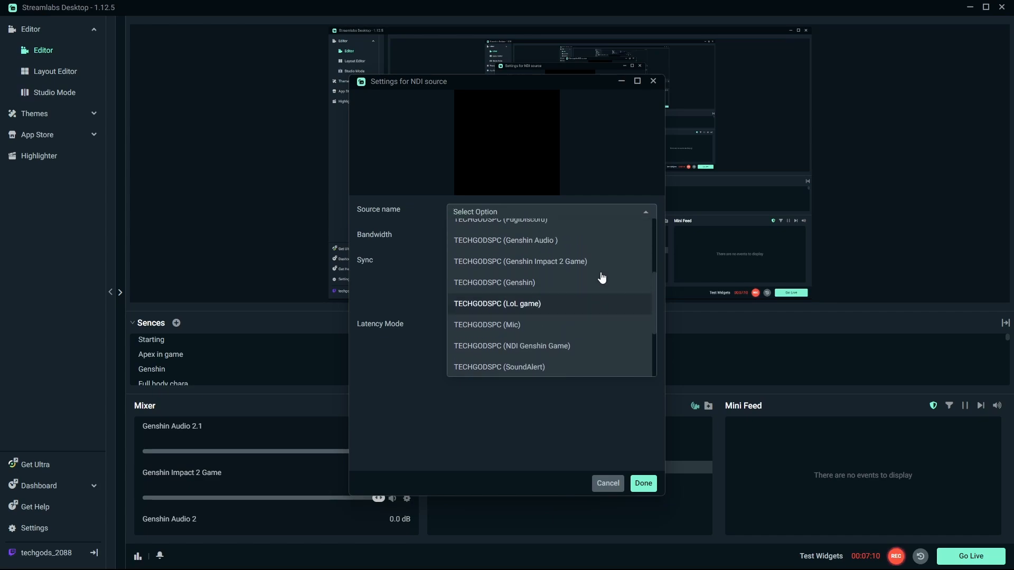
scroll(581, 294, "down", 2)
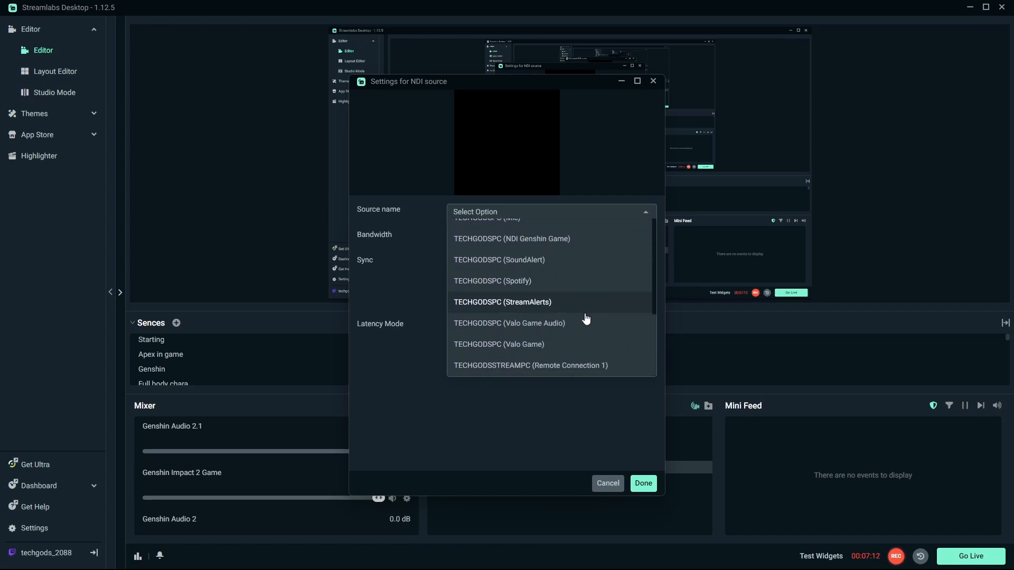
scroll(566, 328, "up", 5)
scroll(555, 283, "up", 5)
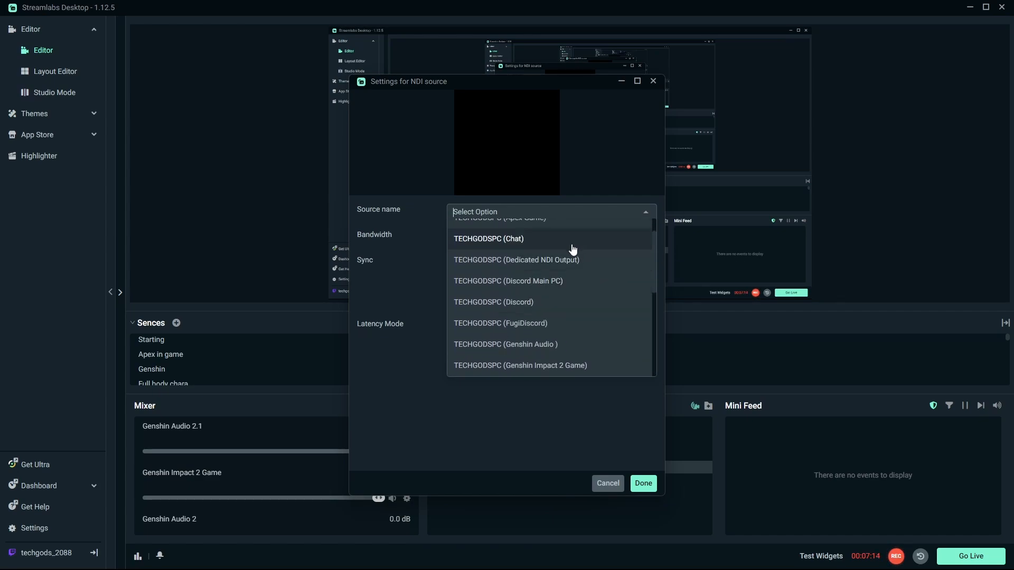
scroll(580, 256, "down", 4)
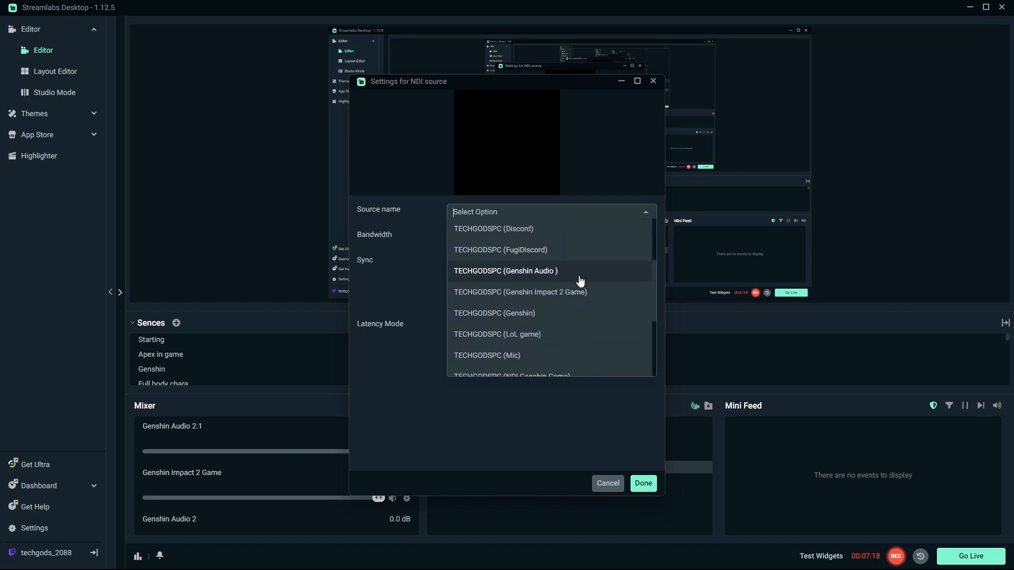
scroll(581, 284, "down", 5)
scroll(582, 290, "up", 10)
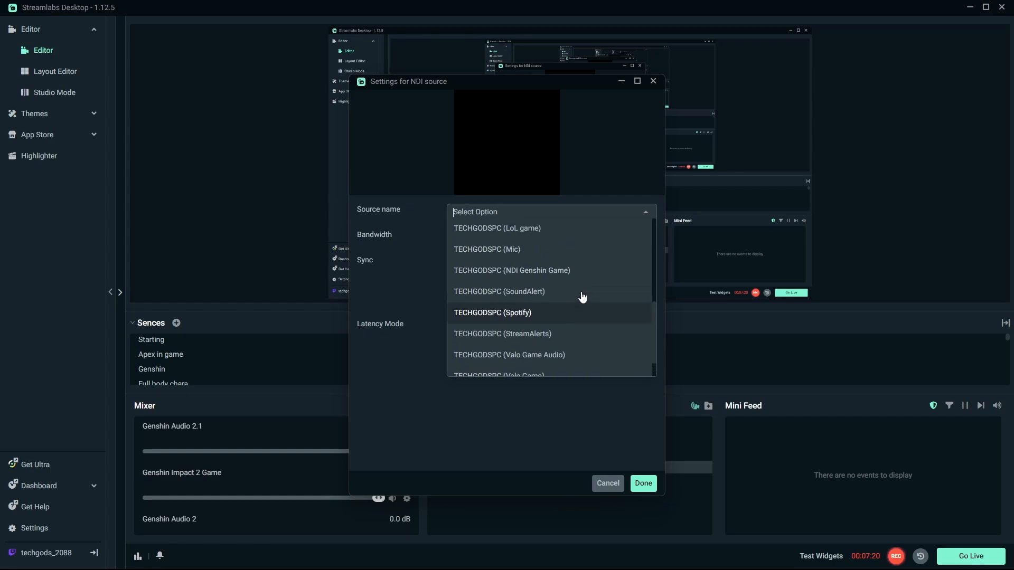
scroll(581, 294, "down", 5)
left_click(560, 432)
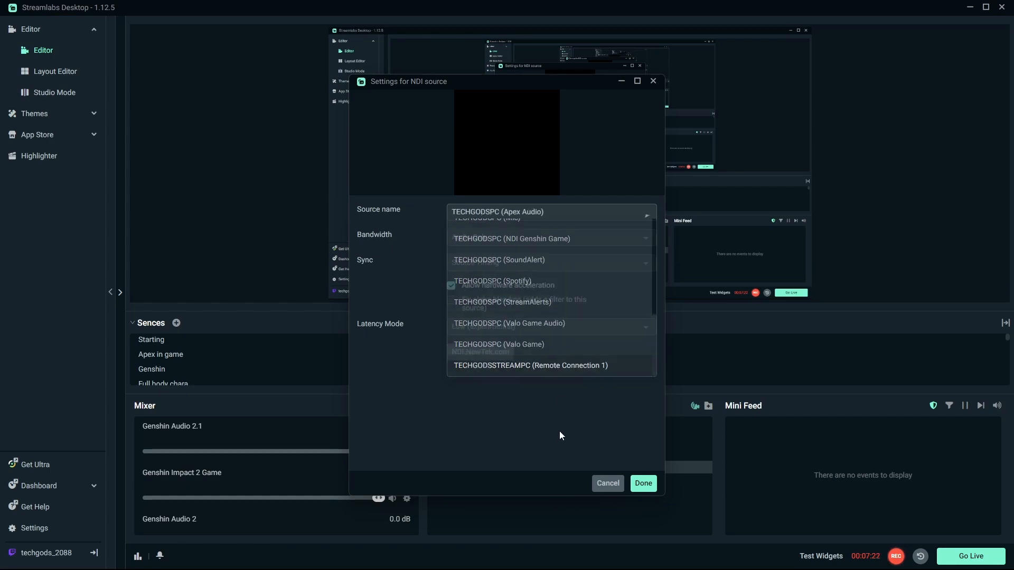
left_click(608, 484)
Step: Open the Genshin Audio 2.1 source's properties and set its source name to TECHGODSPC (Genshin Audio 2)
right_click(518, 427)
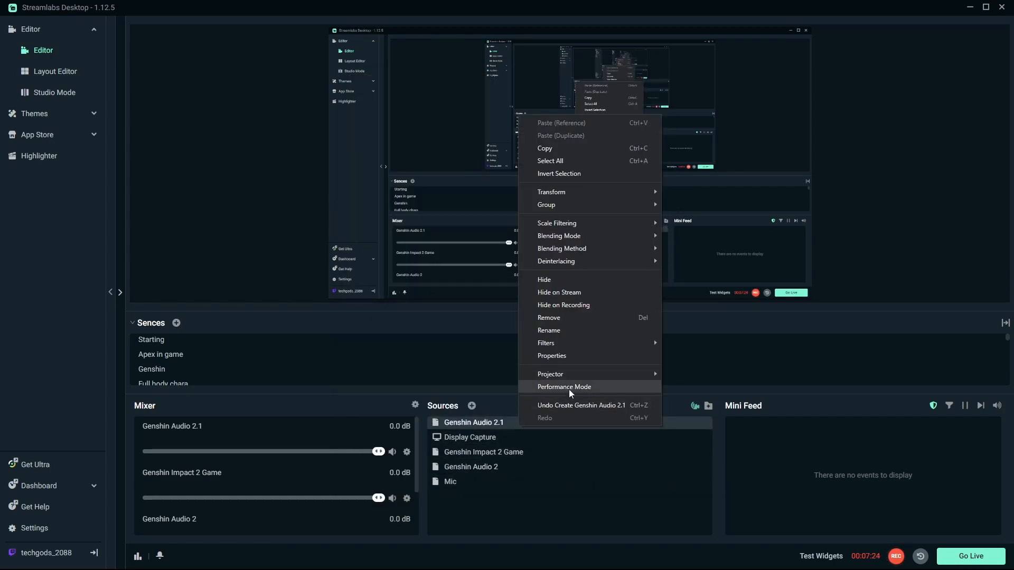
left_click(575, 351)
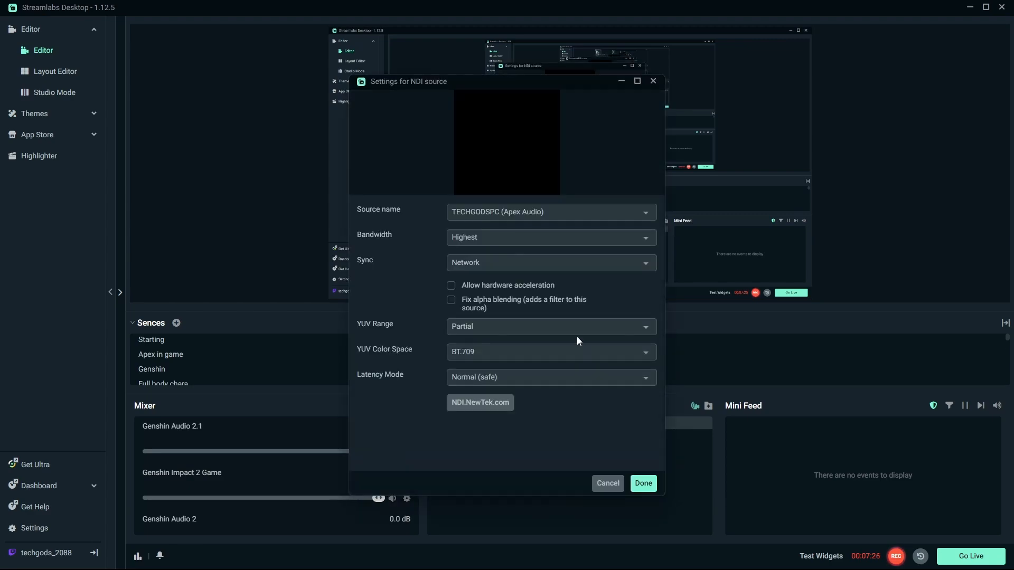
left_click(610, 212)
scroll(579, 284, "down", 3)
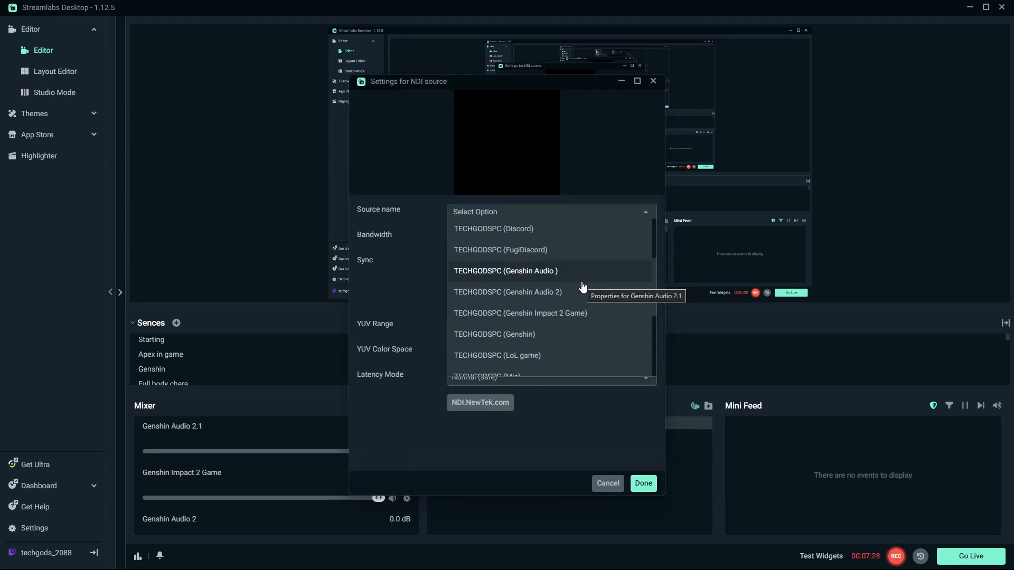
left_click(536, 296)
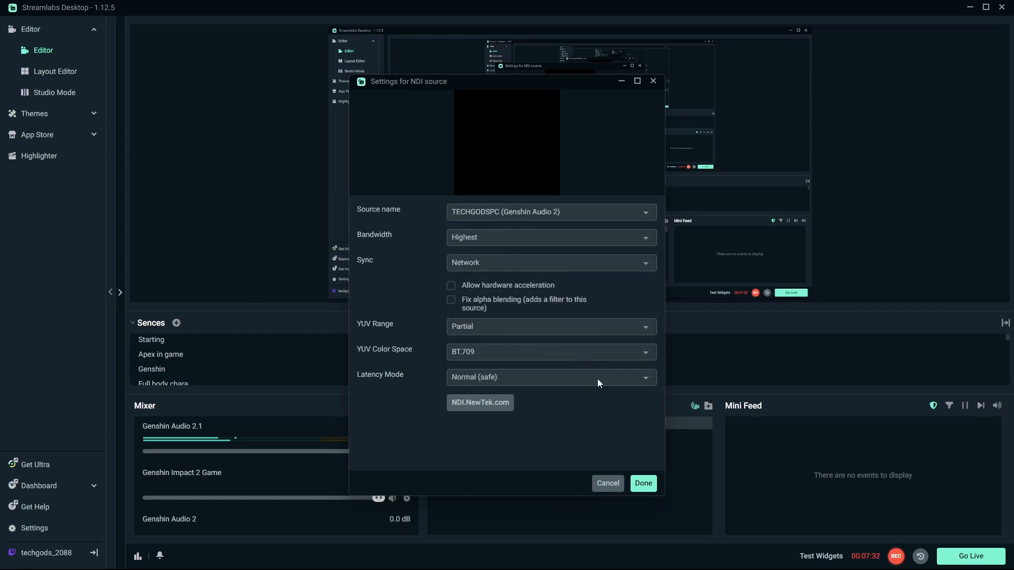
Step: Set the Latency Mode to Low (experimental) and allow hardware acceleration
left_click(554, 377)
left_click(530, 364)
left_click(457, 291)
Step: Set Sync to Source Timing and choose Partial for the YUV Range
left_click(508, 263)
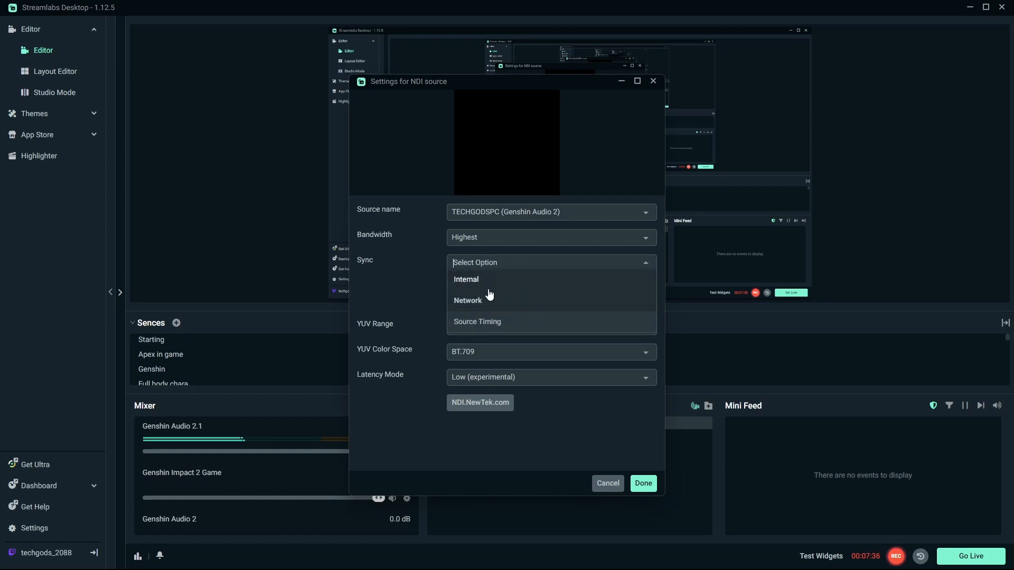
left_click(487, 321)
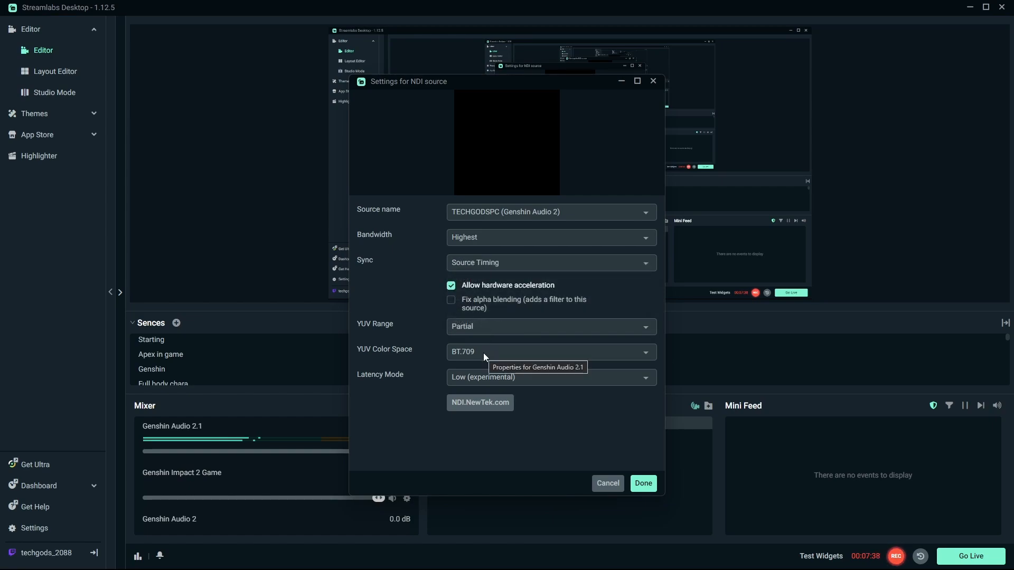
left_click(557, 353)
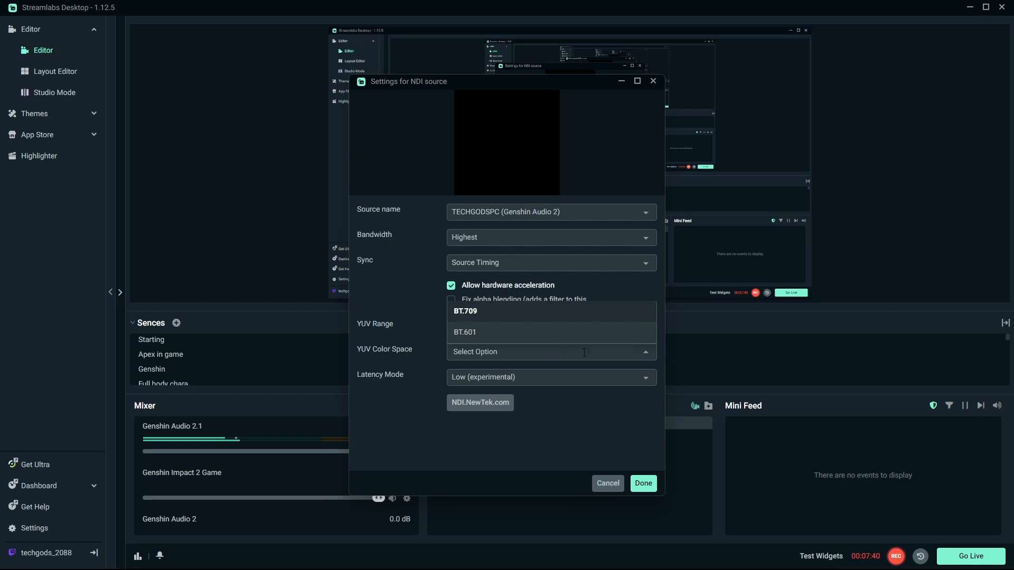
left_click(645, 354)
left_click(511, 328)
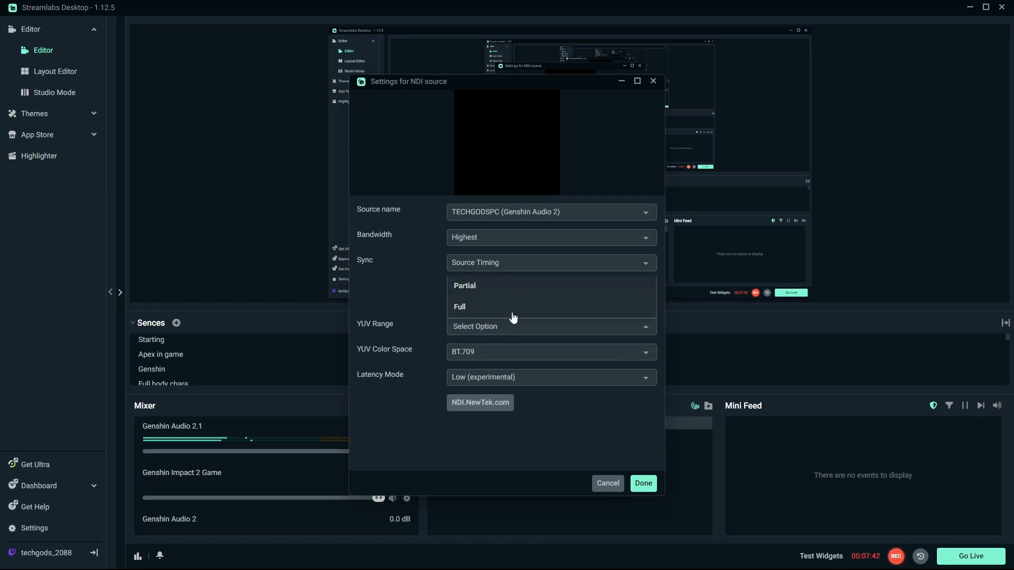
left_click(501, 288)
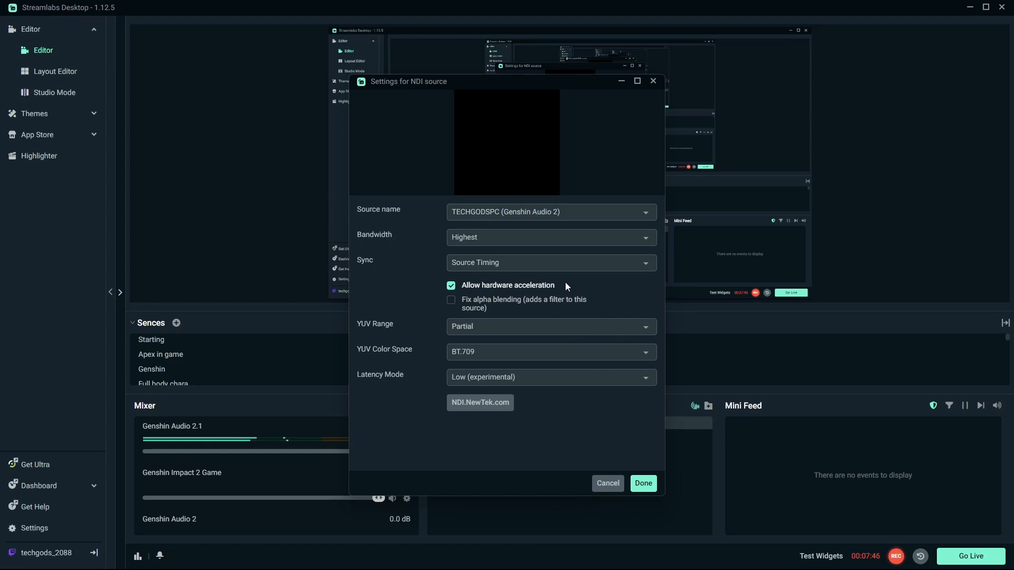
Step: Set the Bandwidth to Audio Only, review the Sync and Latency Mode options, and save the settings
left_click(619, 237)
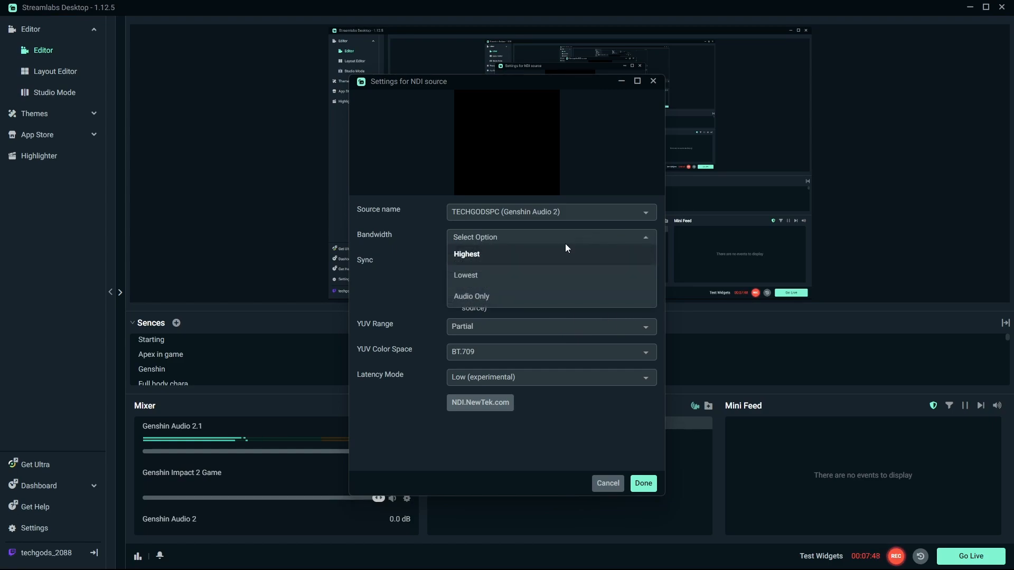
left_click(483, 297)
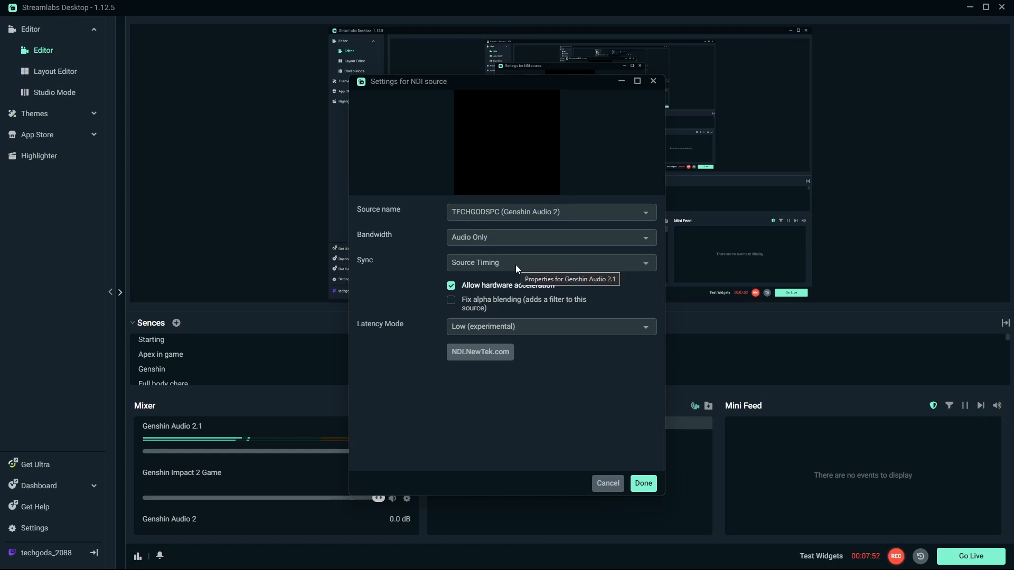
left_click(515, 265)
left_click(507, 322)
left_click(520, 327)
left_click(494, 311)
left_click(643, 484)
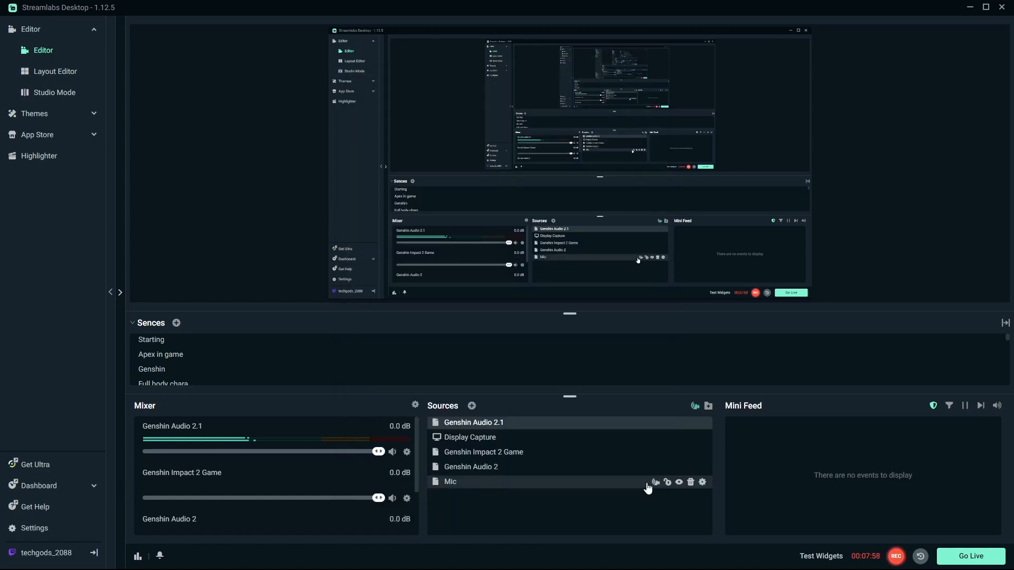
Step: Rearrange the scene's source list, moving Display Capture to the top
left_click(524, 460)
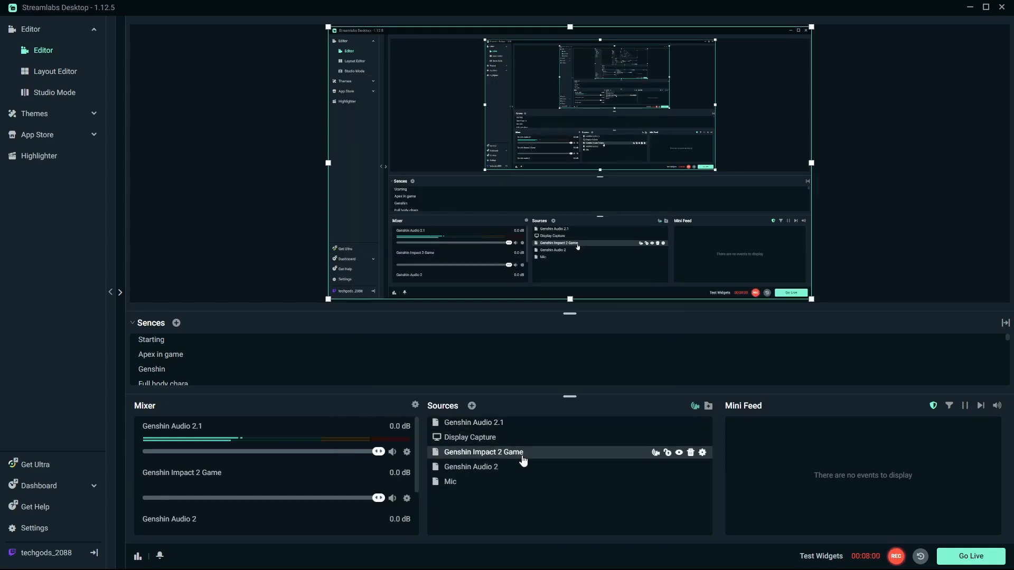
left_click_drag(521, 456, 528, 434)
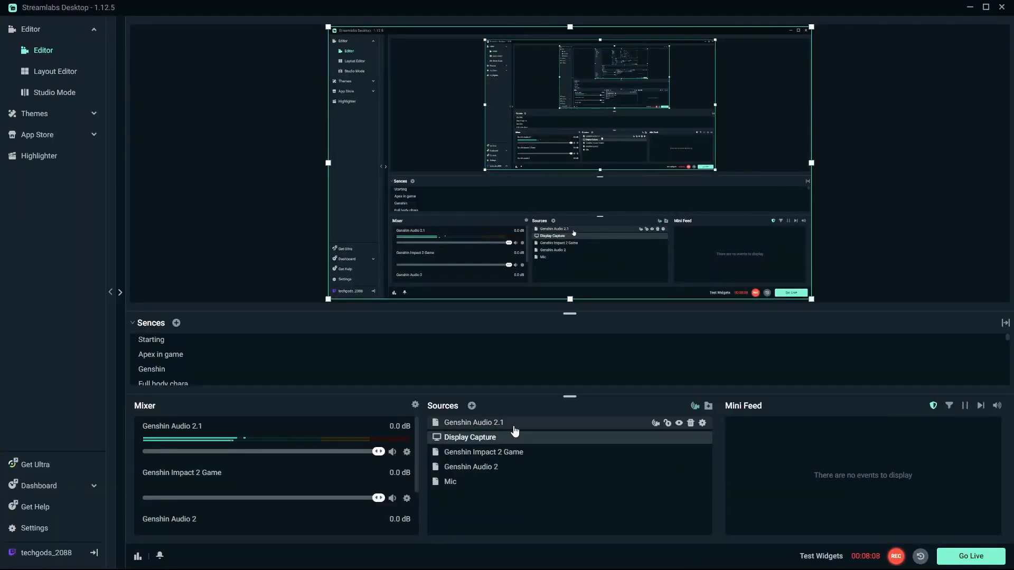
left_click_drag(517, 427, 529, 460)
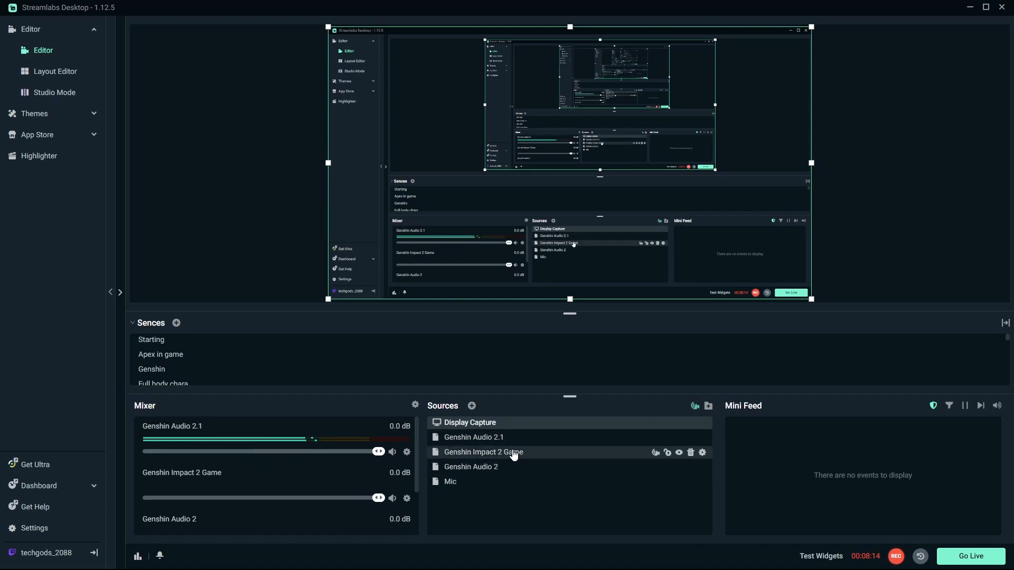
left_click(511, 465)
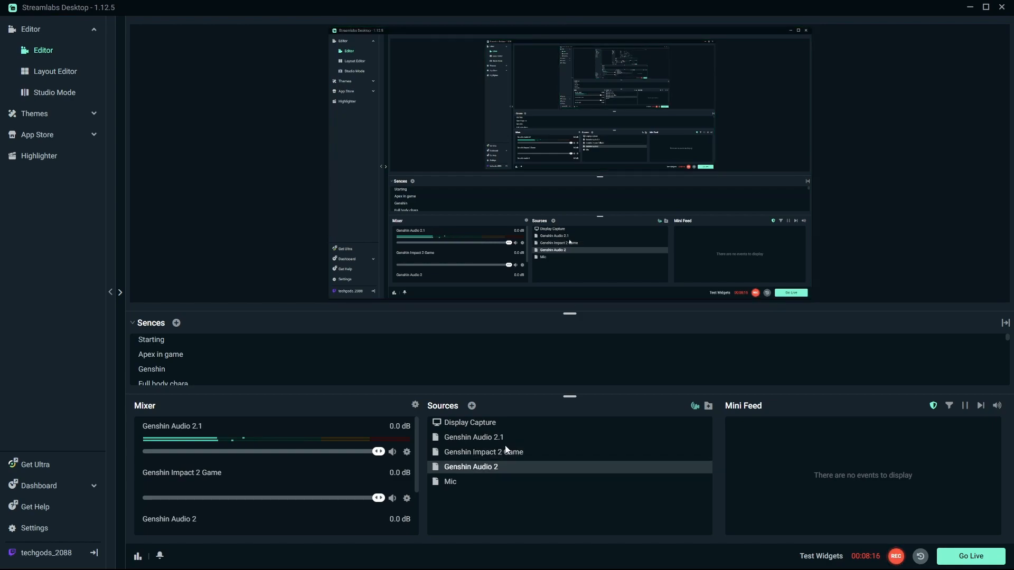